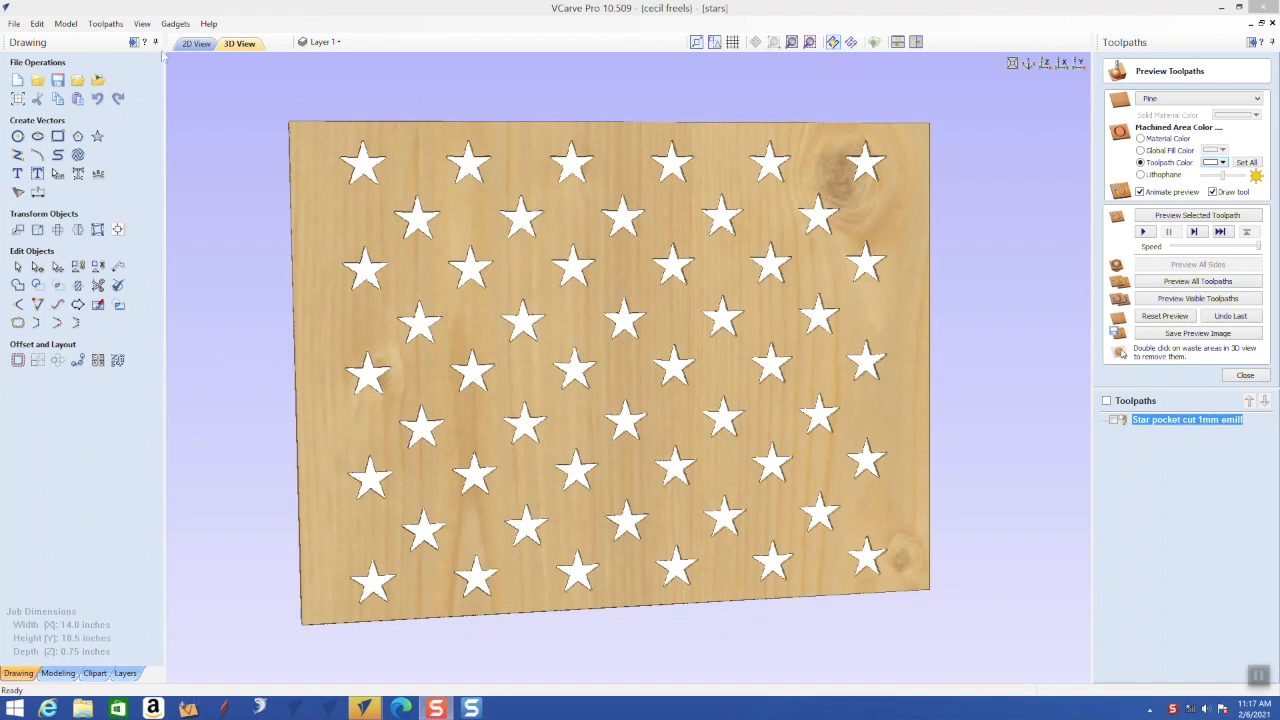
Save a copy of the stars project under the file name "stars vbit cut"
left_click(14, 24)
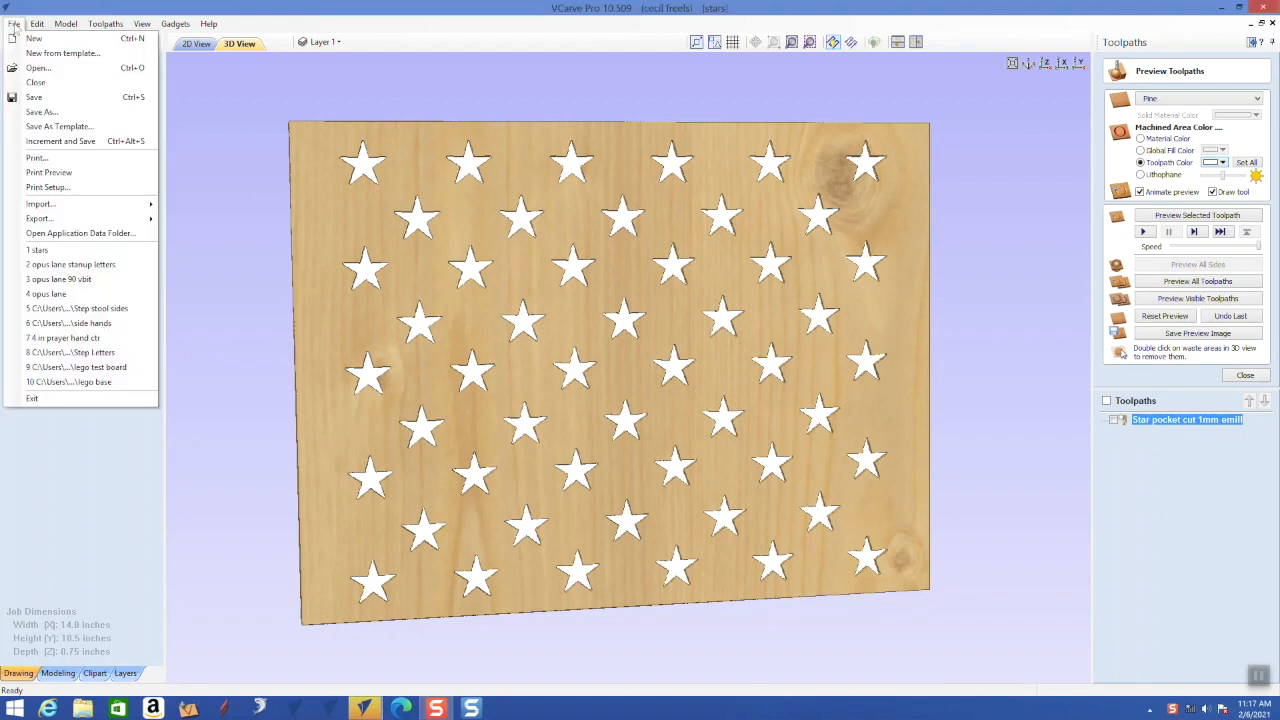
left_click(42, 111)
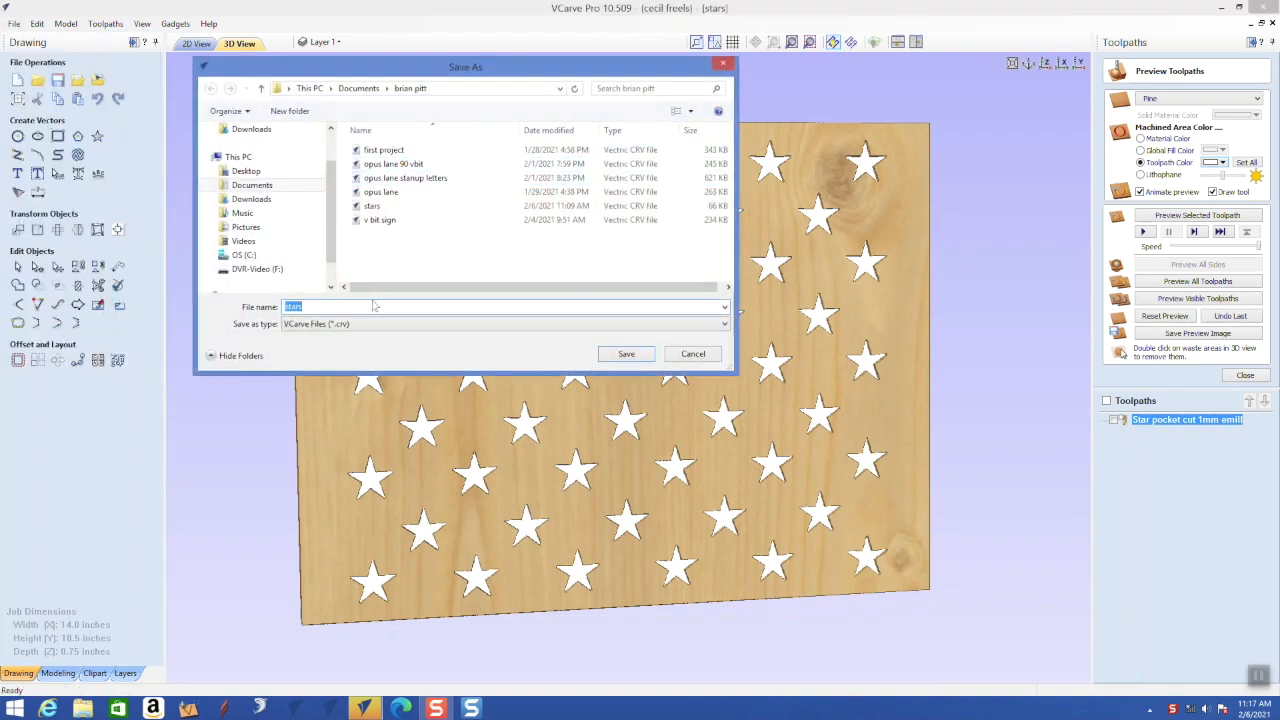
left_click(342, 307)
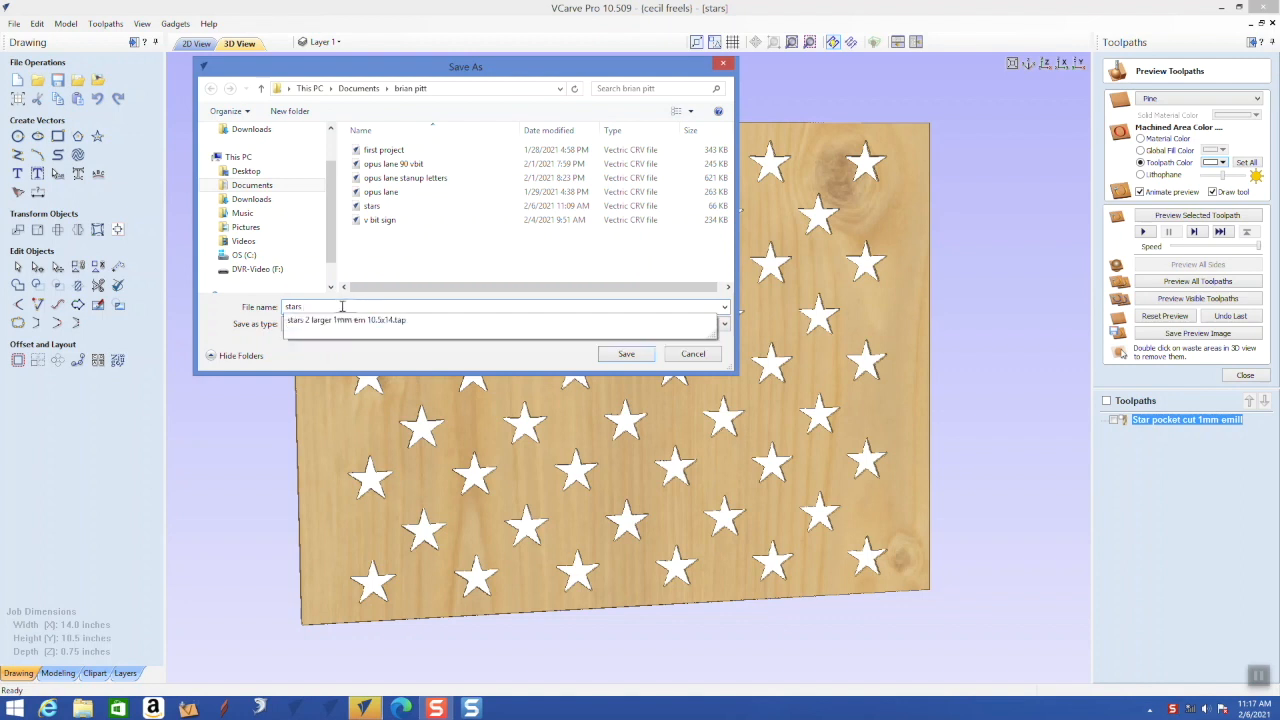
type("vbi")
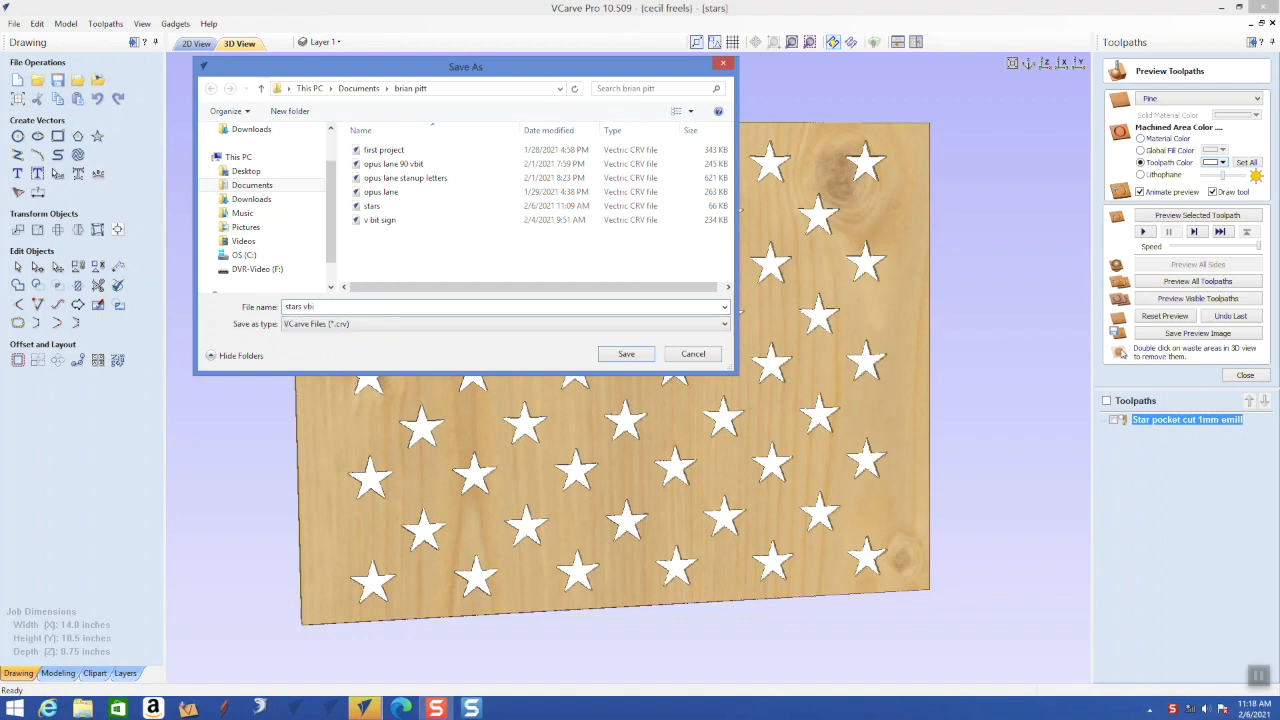
type("t cut")
left_click(627, 354)
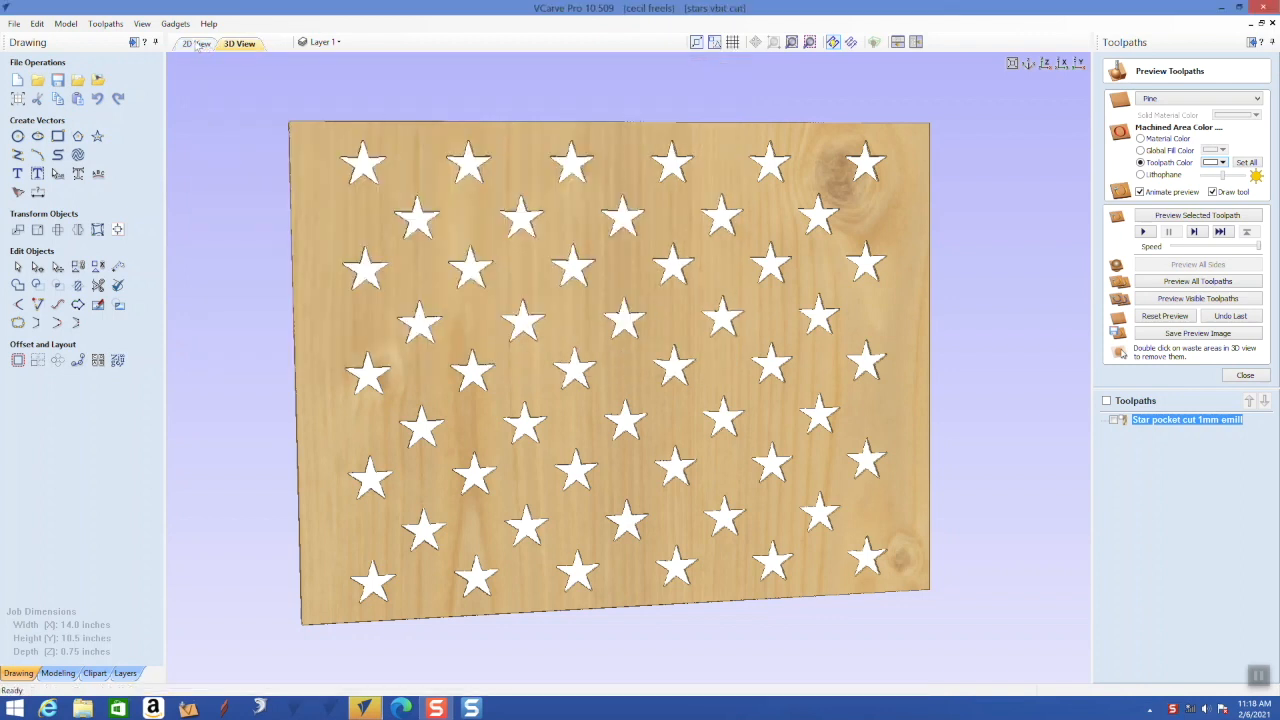
In the 2D view, delete all stars except the first star of each of the two lowest rows
left_click(197, 44)
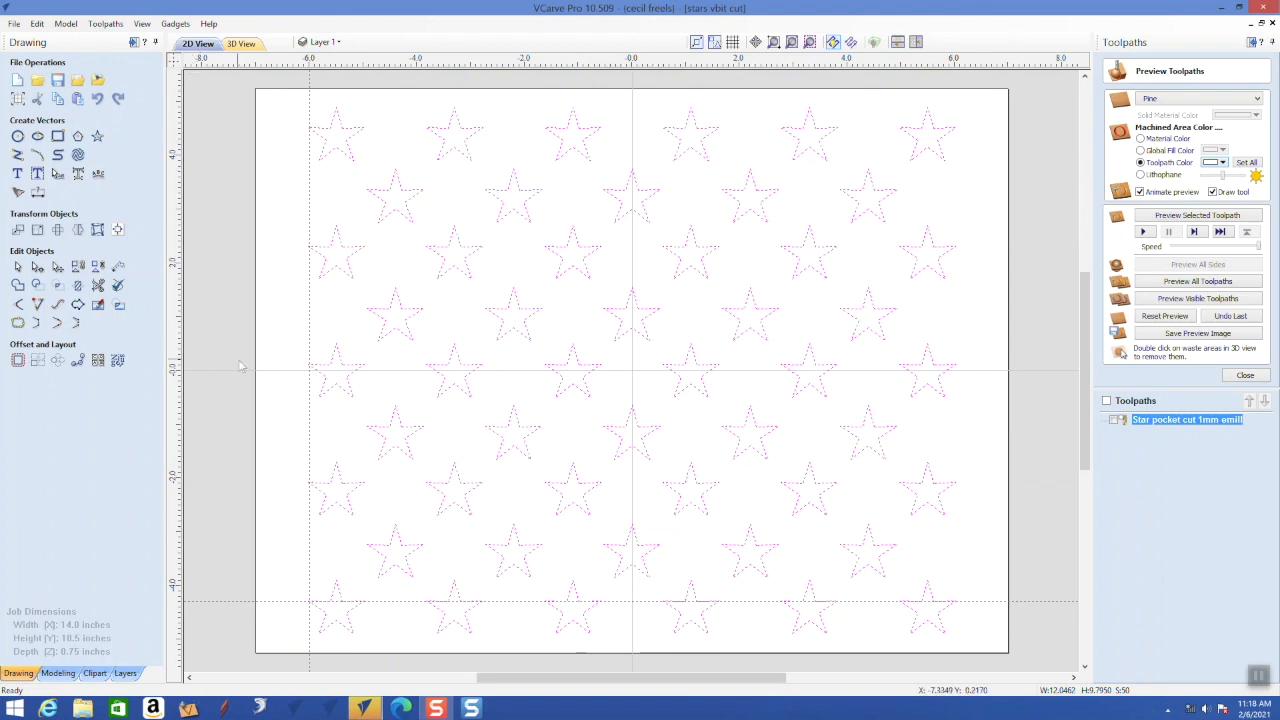
left_click(280, 417)
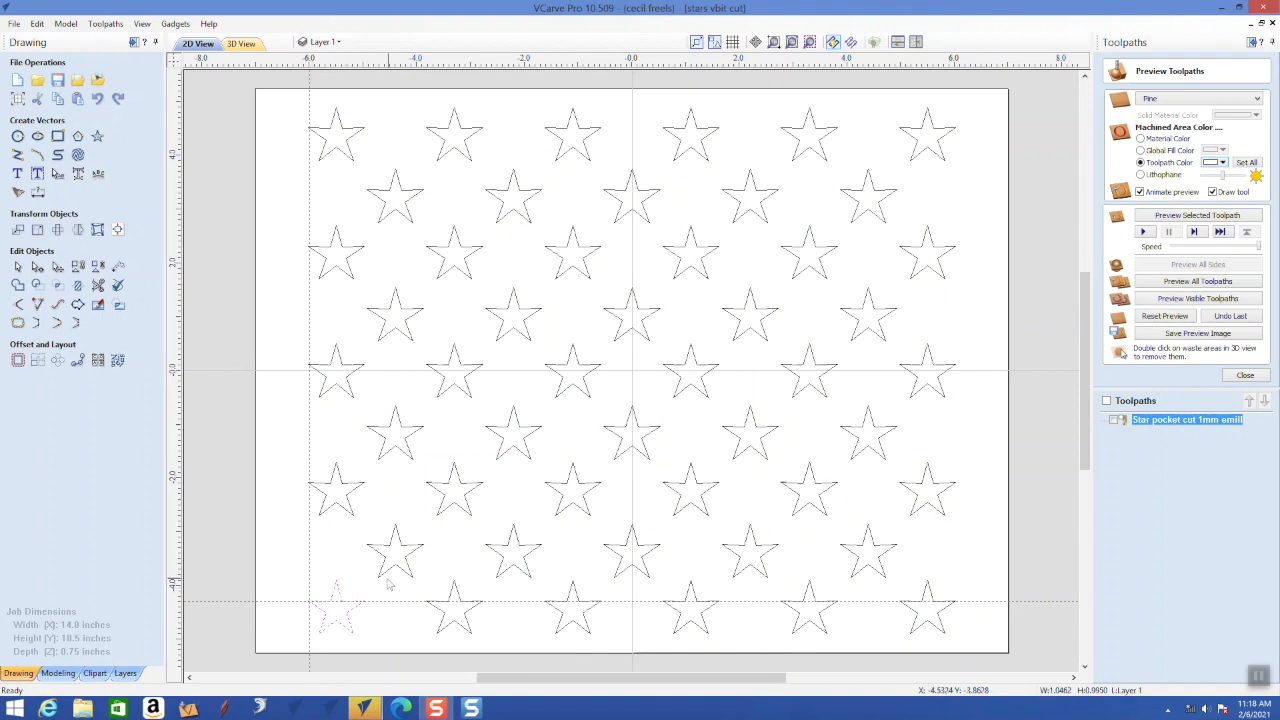
left_click(381, 576)
left_click(38, 24)
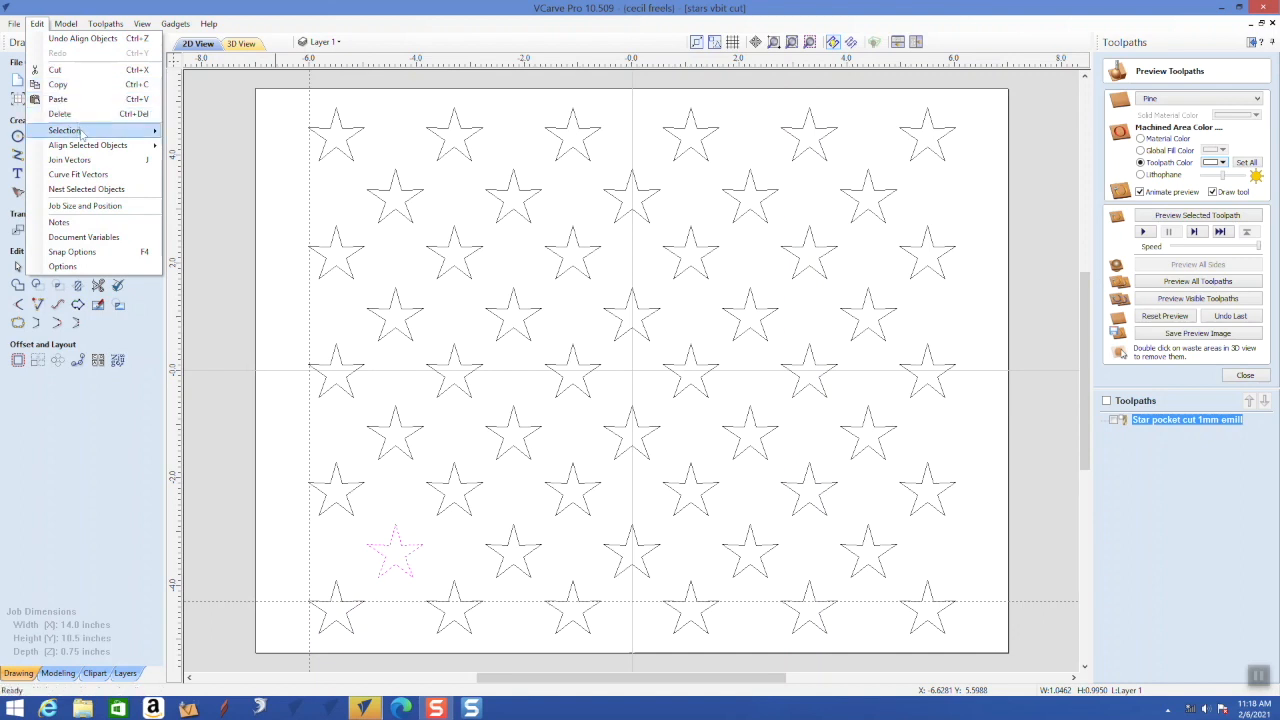
mouse_move(85, 131)
left_click(237, 134)
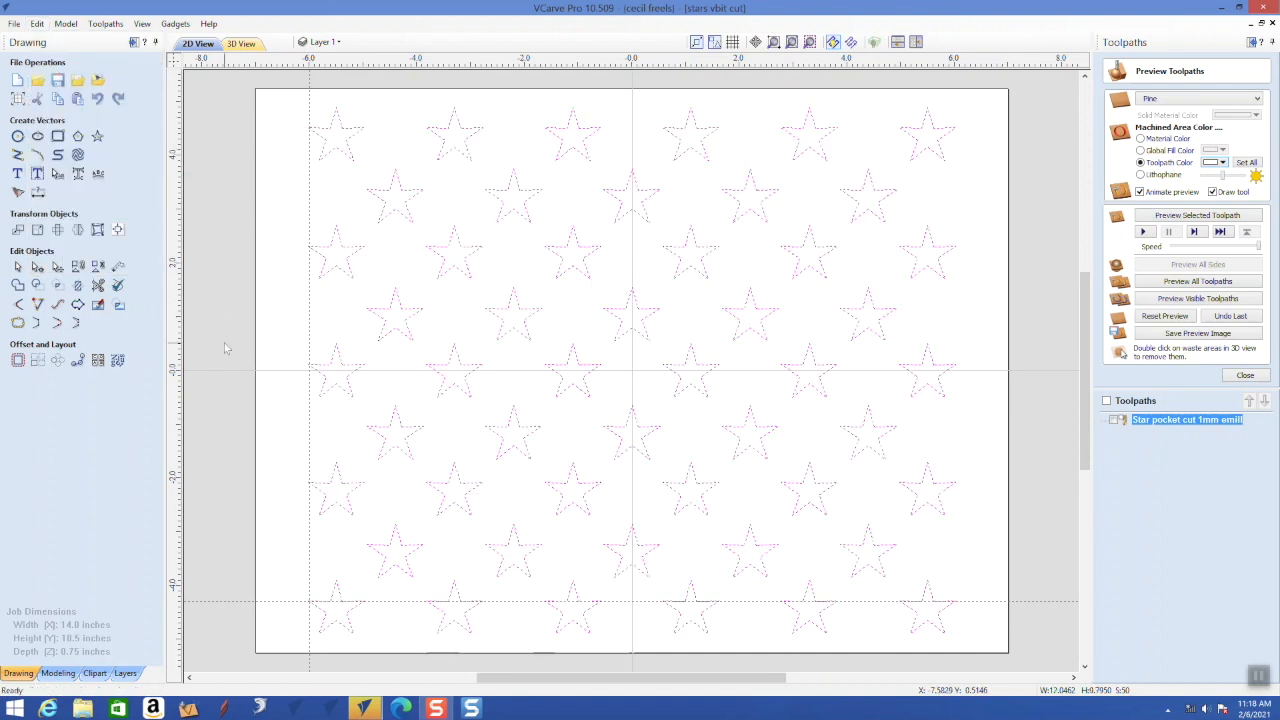
left_click(390, 574, "ctrl")
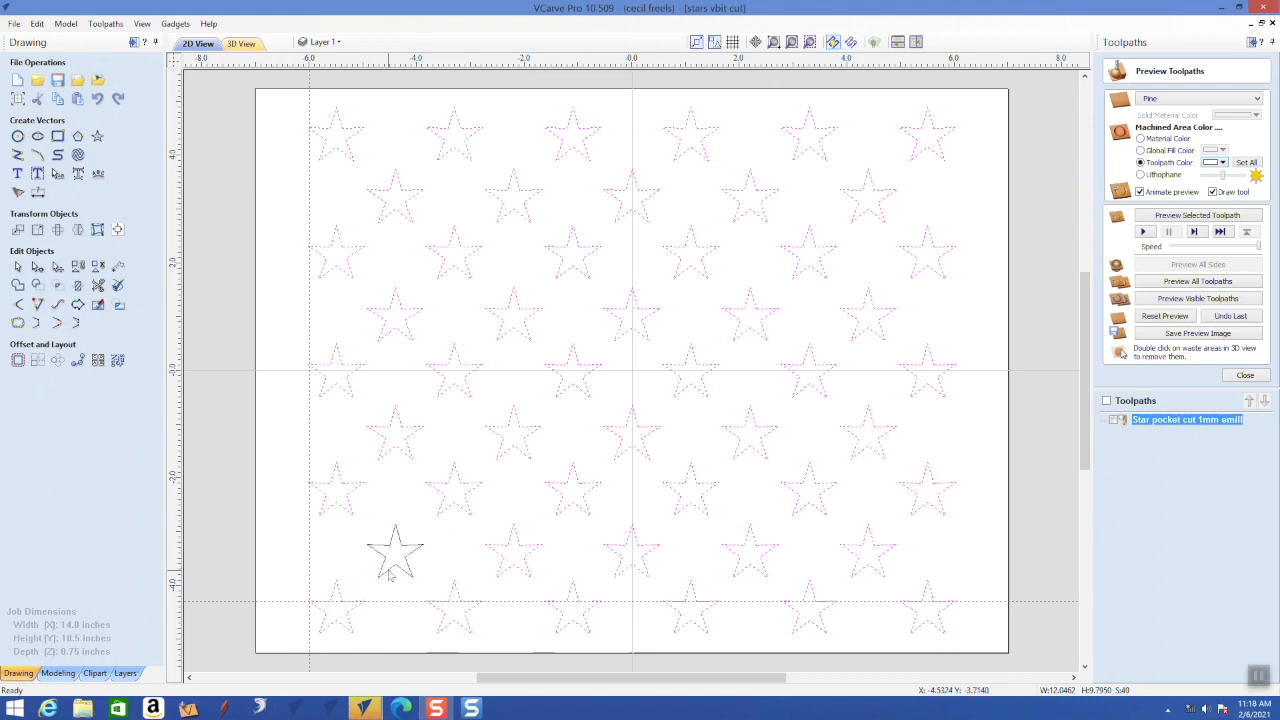
left_click(347, 618, "ctrl")
key("Delete")
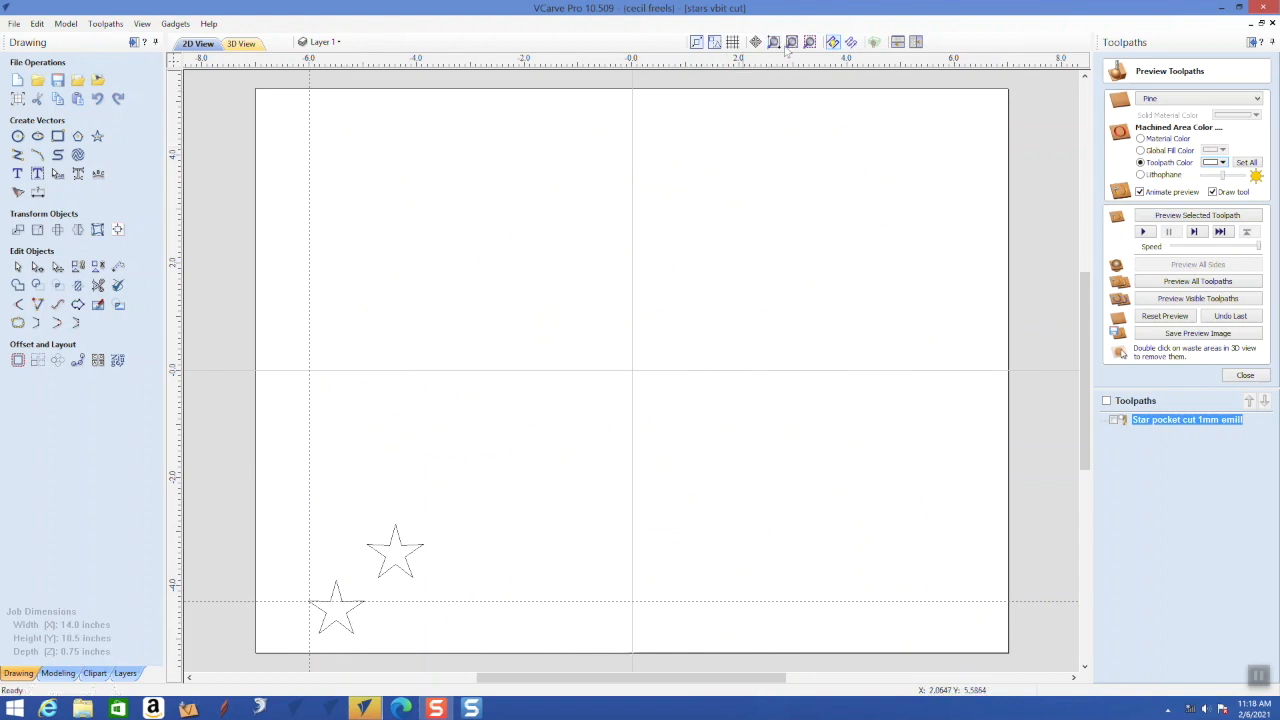
Draw straight lines from the lower star's top and right tips to a centre point at about X -5.5, Y -4.4
left_click_drag(447, 499, 268, 643)
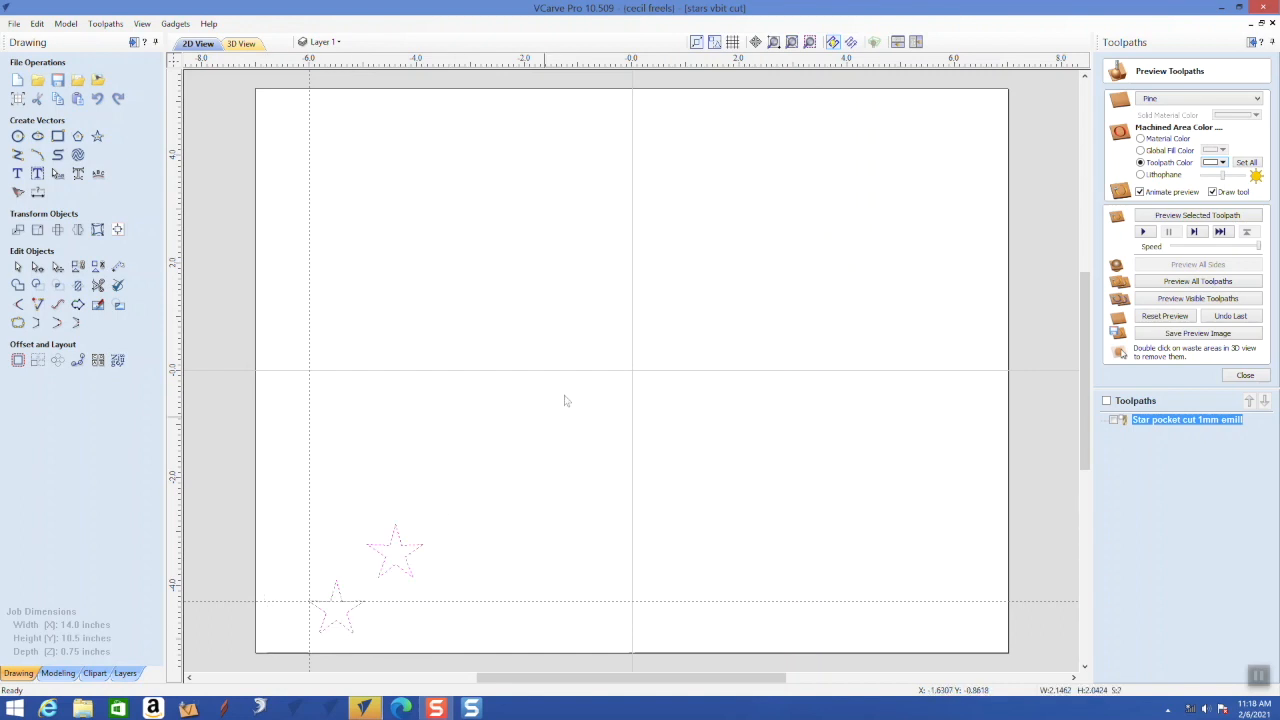
left_click(810, 42)
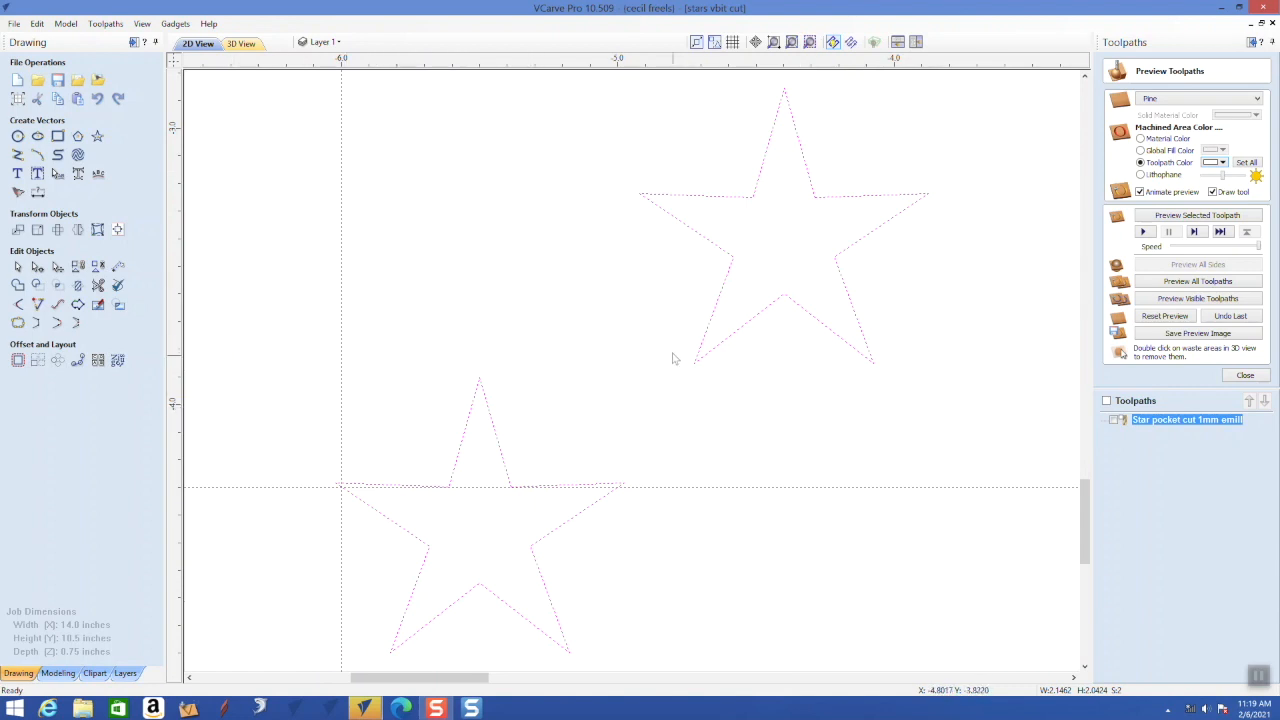
left_click(596, 387)
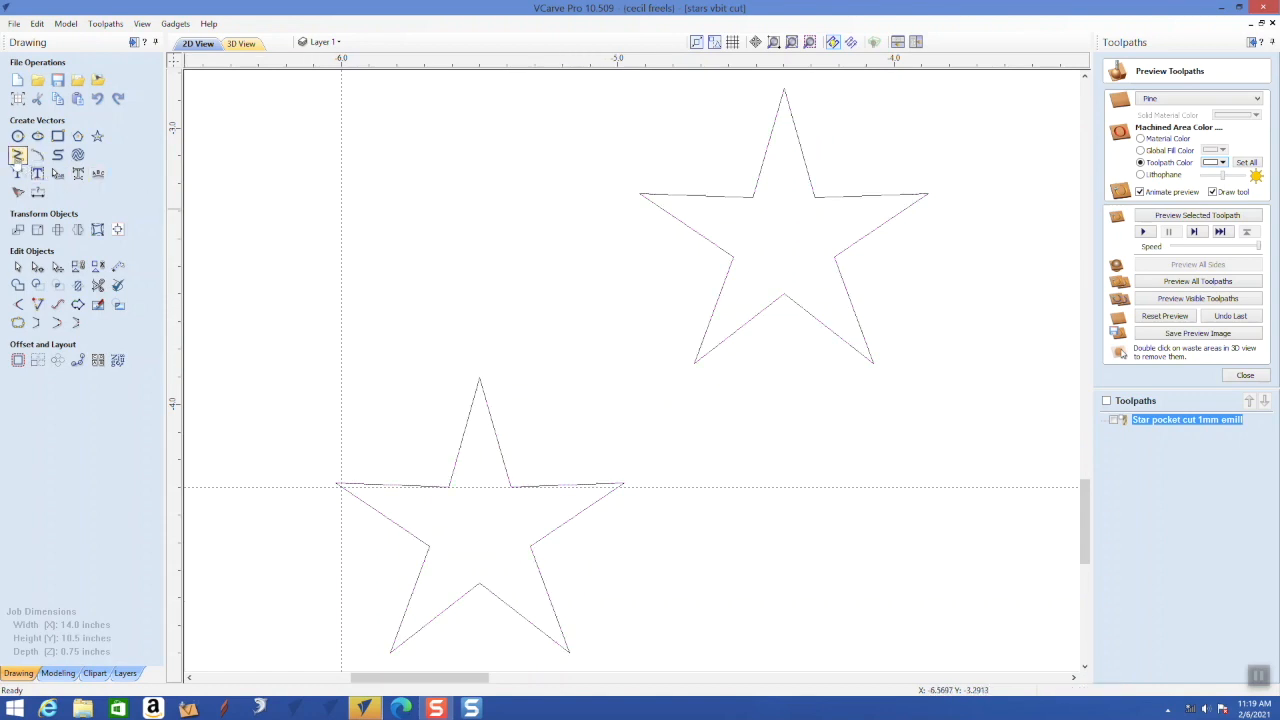
left_click(17, 157)
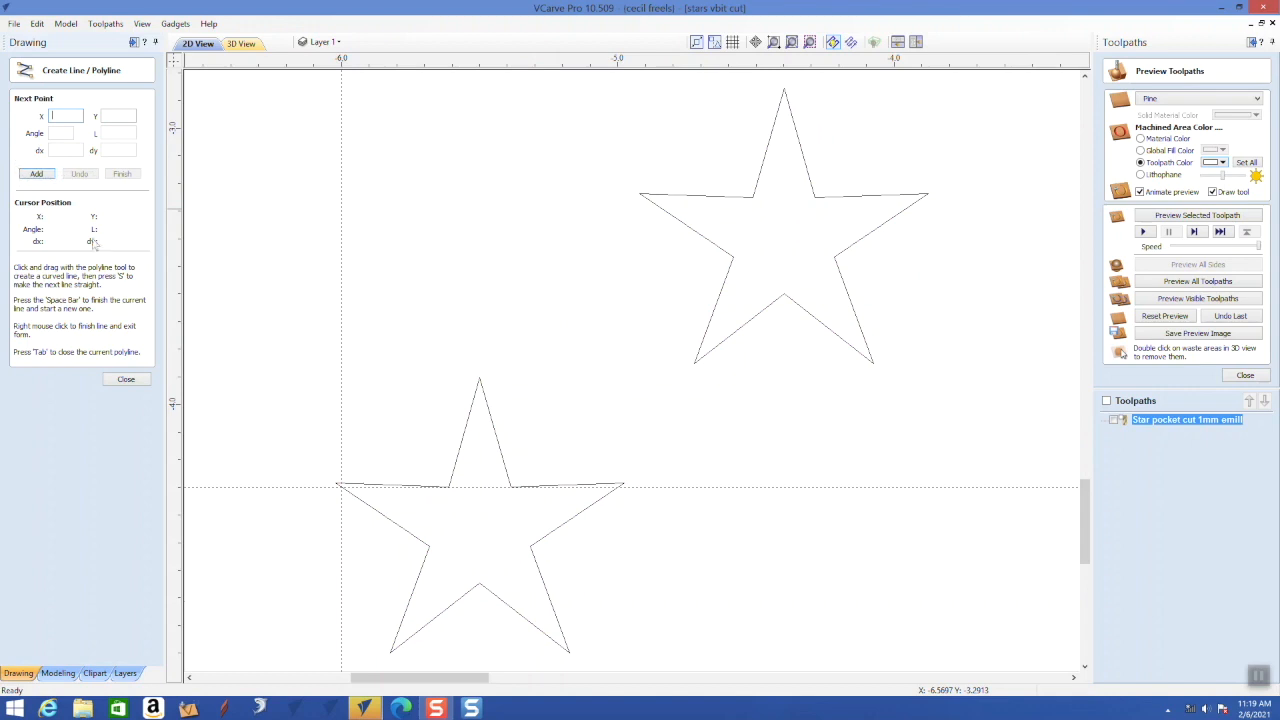
left_click(479, 380)
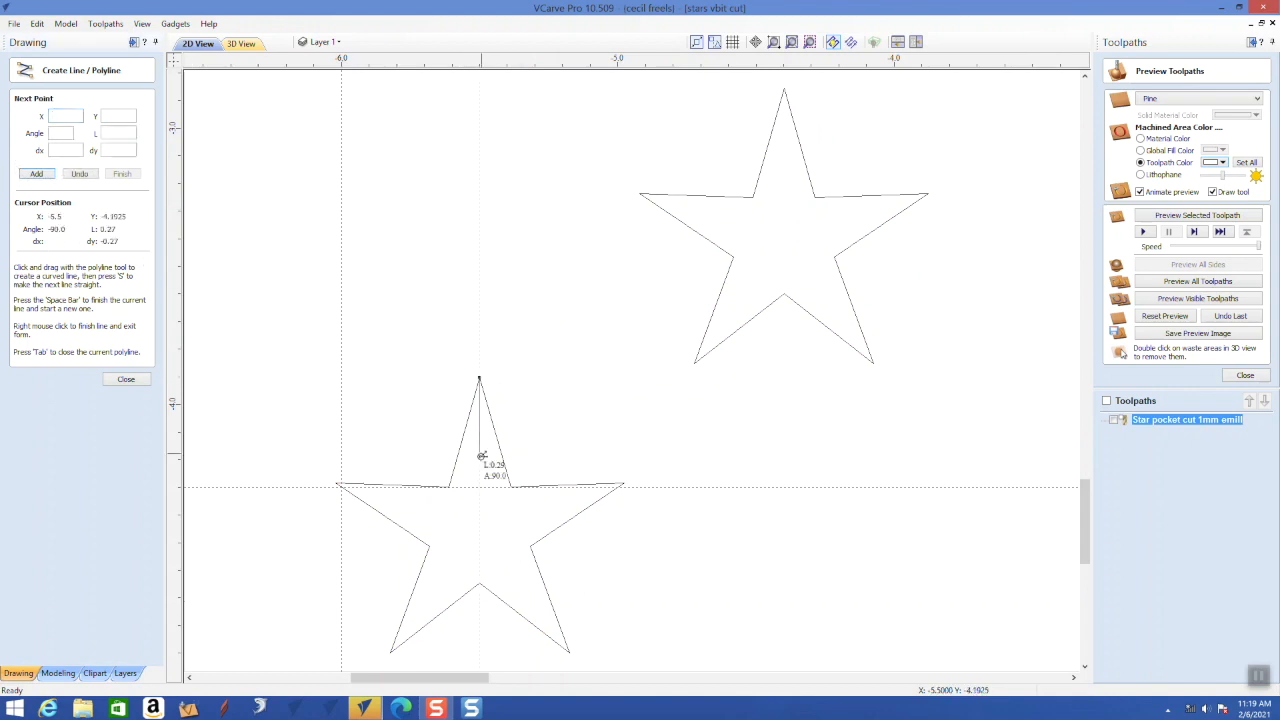
left_click(479, 517)
key("space")
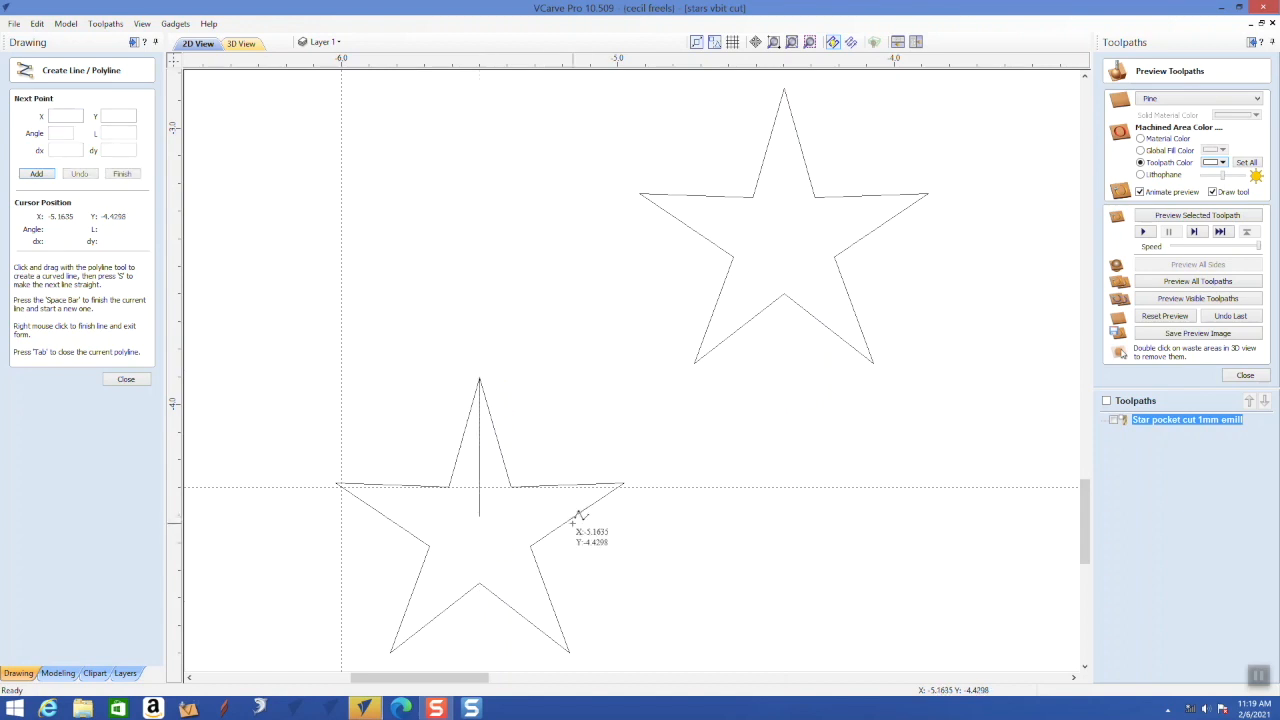
left_click(623, 486)
left_click(480, 516)
key("space")
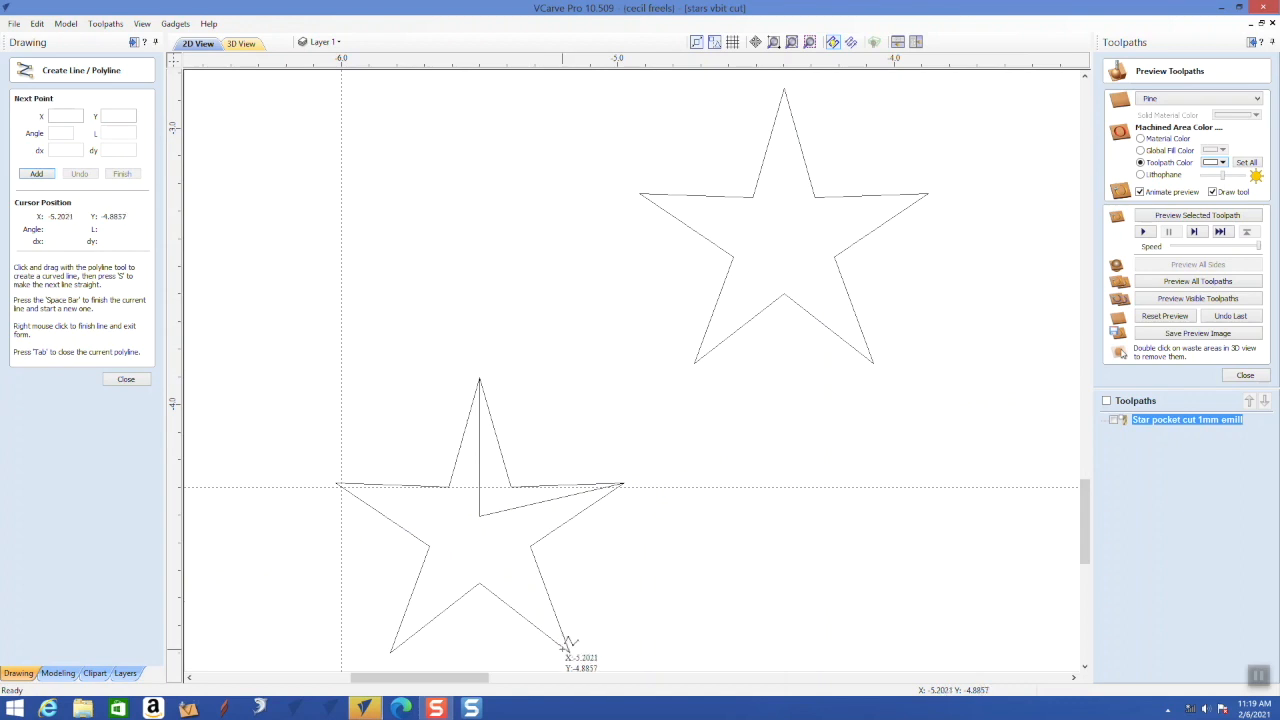
Draw separate lines from the lower star's two bottom tips to the same centre point
left_click(569, 652)
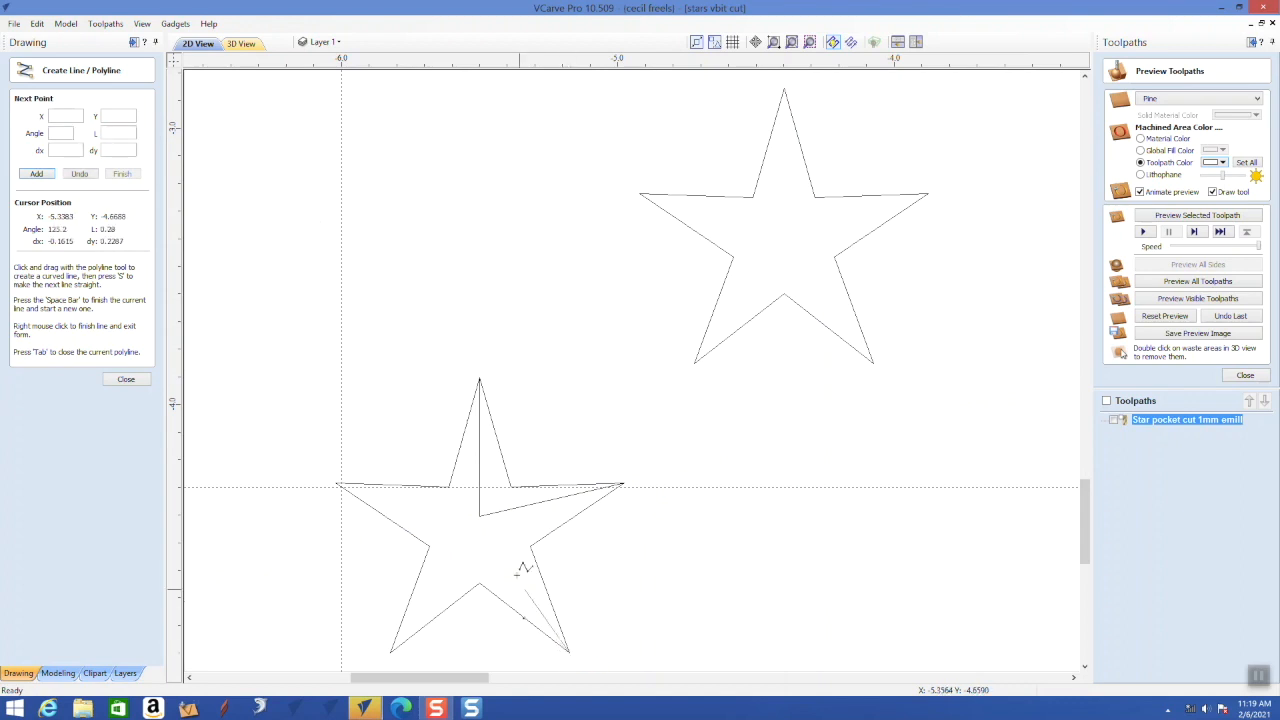
left_click(480, 516)
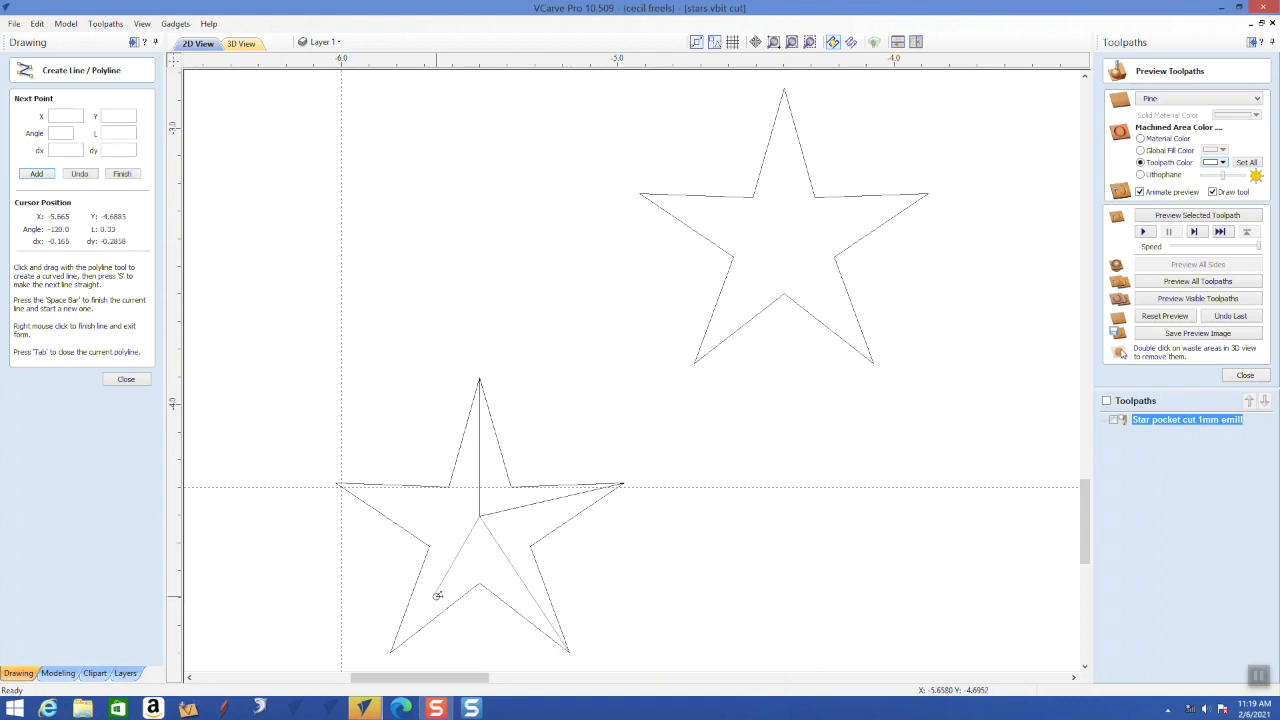
key("space")
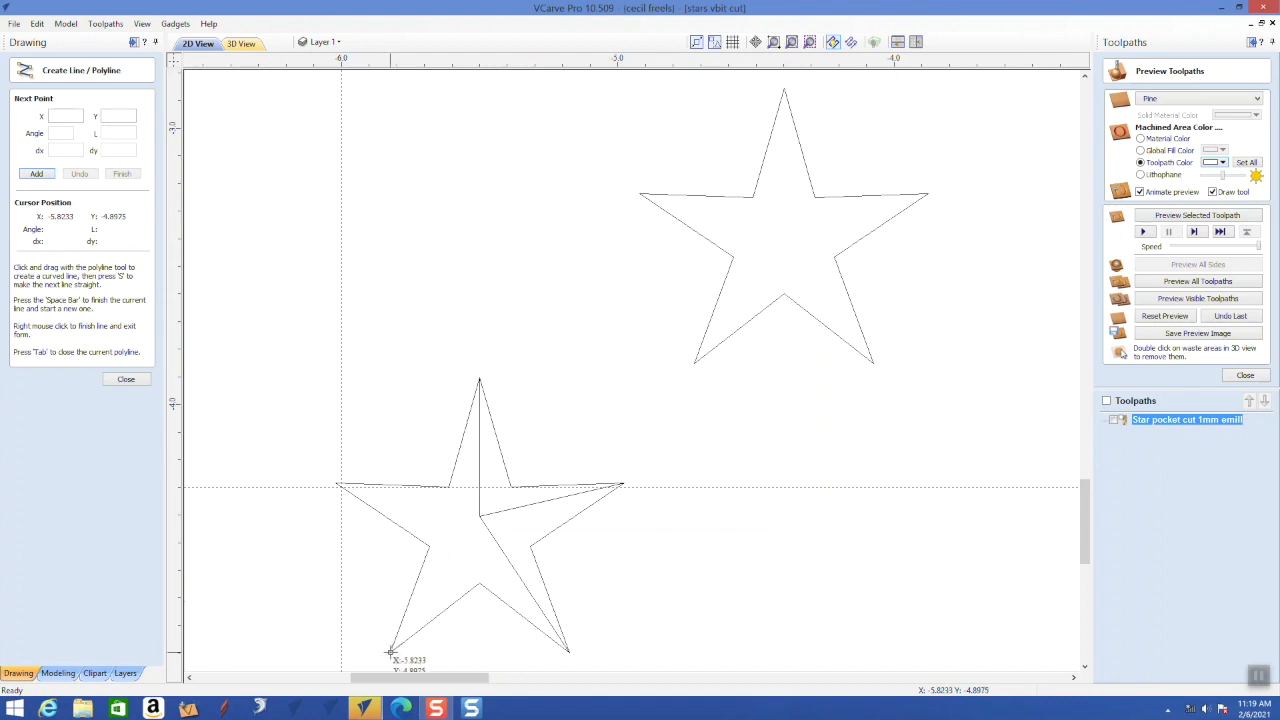
left_click(393, 651)
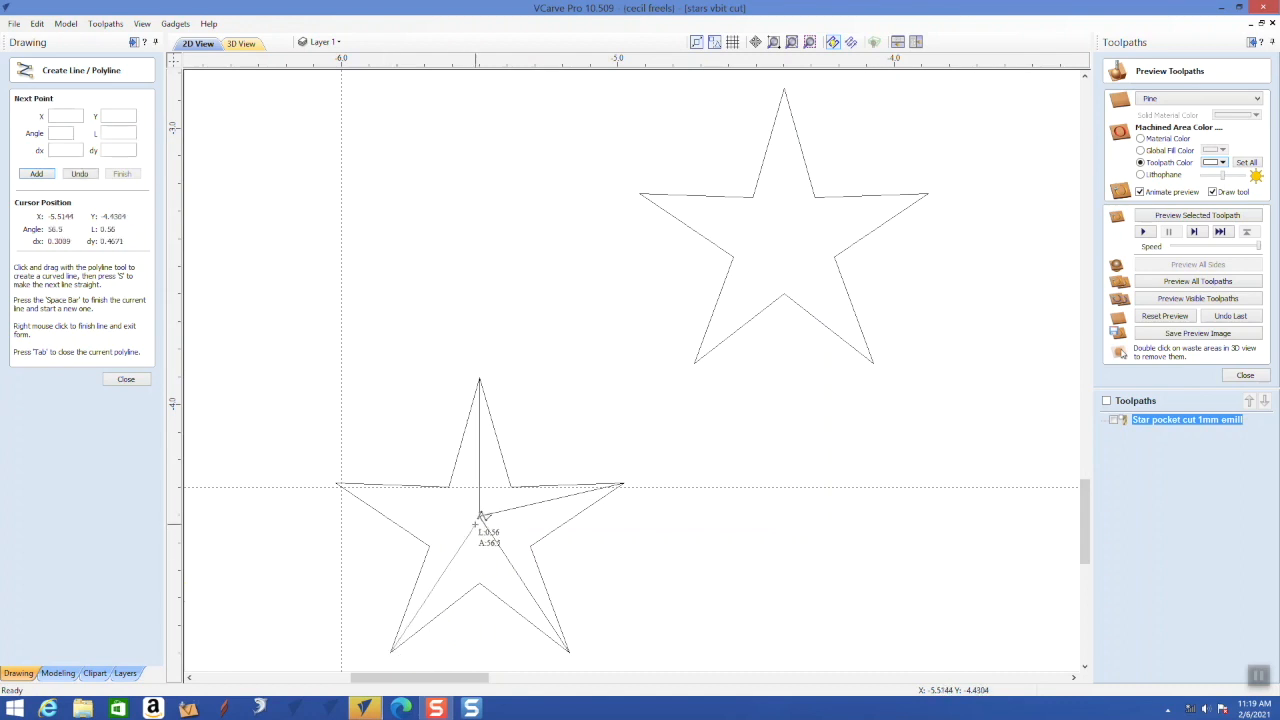
left_click(480, 517)
key("space")
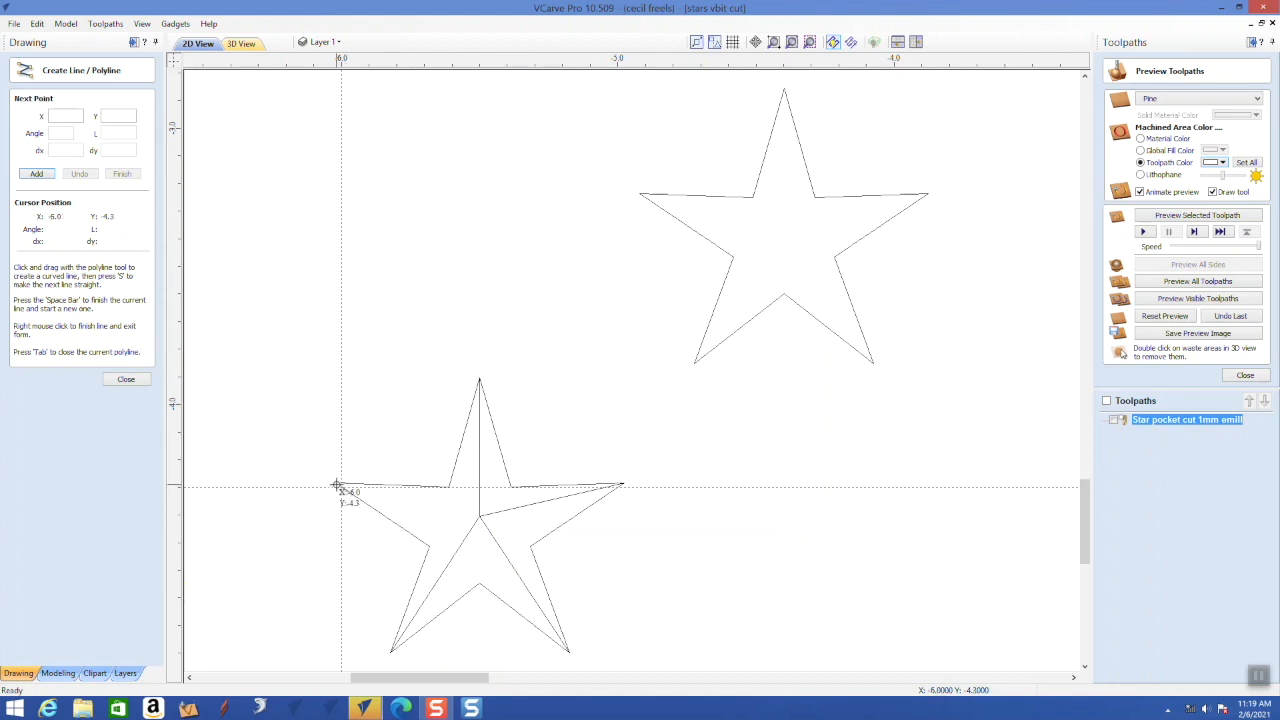
Try to draw a line starting at the lower star's left tip
left_click(338, 486)
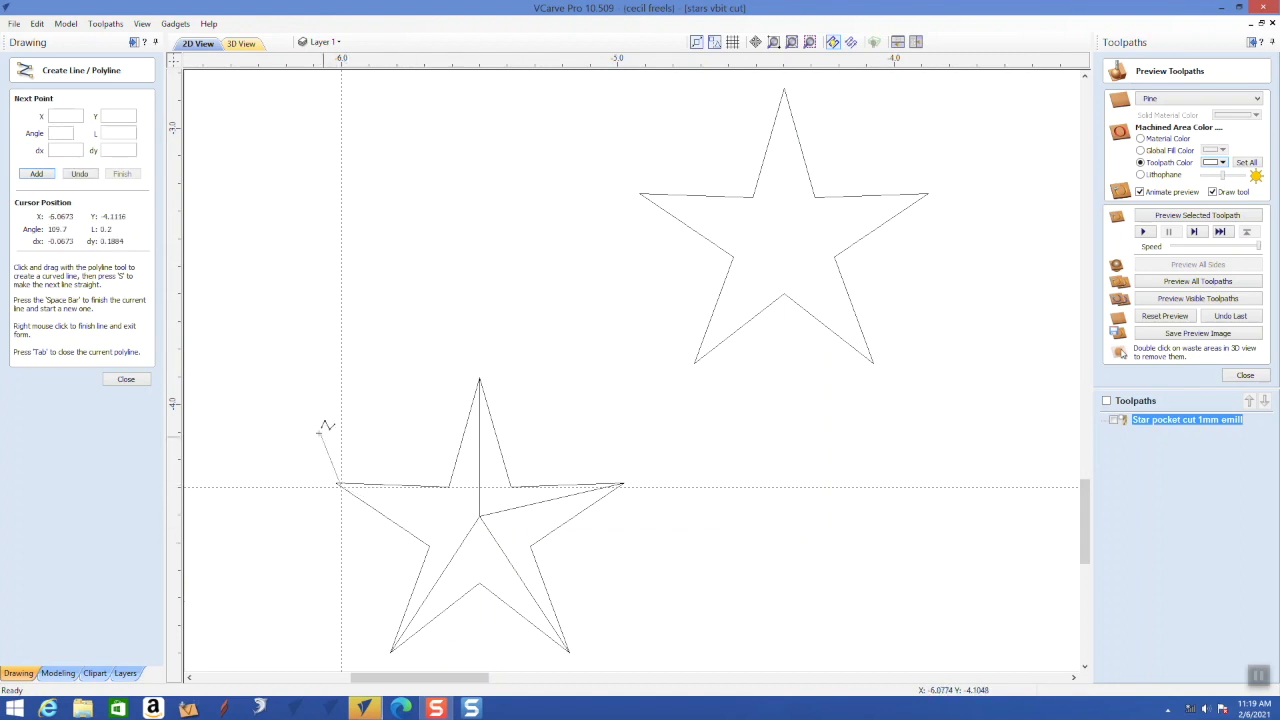
scroll(346, 480, "up", 3)
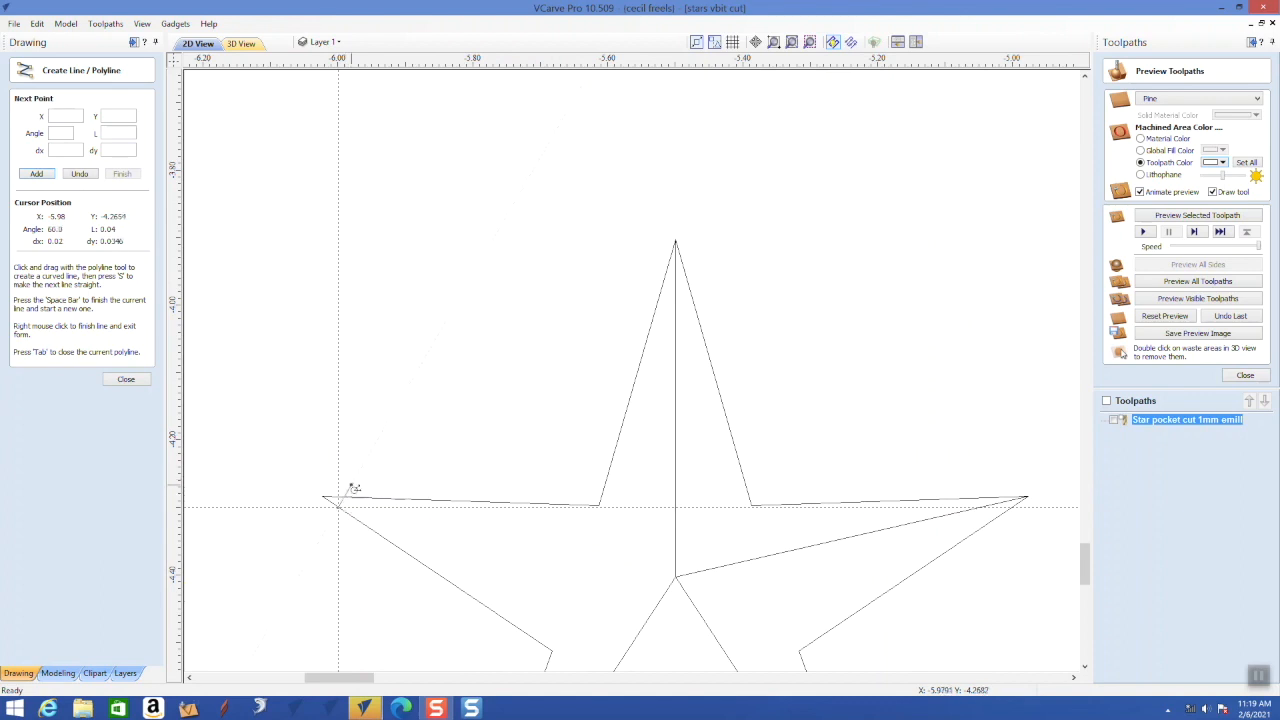
left_click(353, 428)
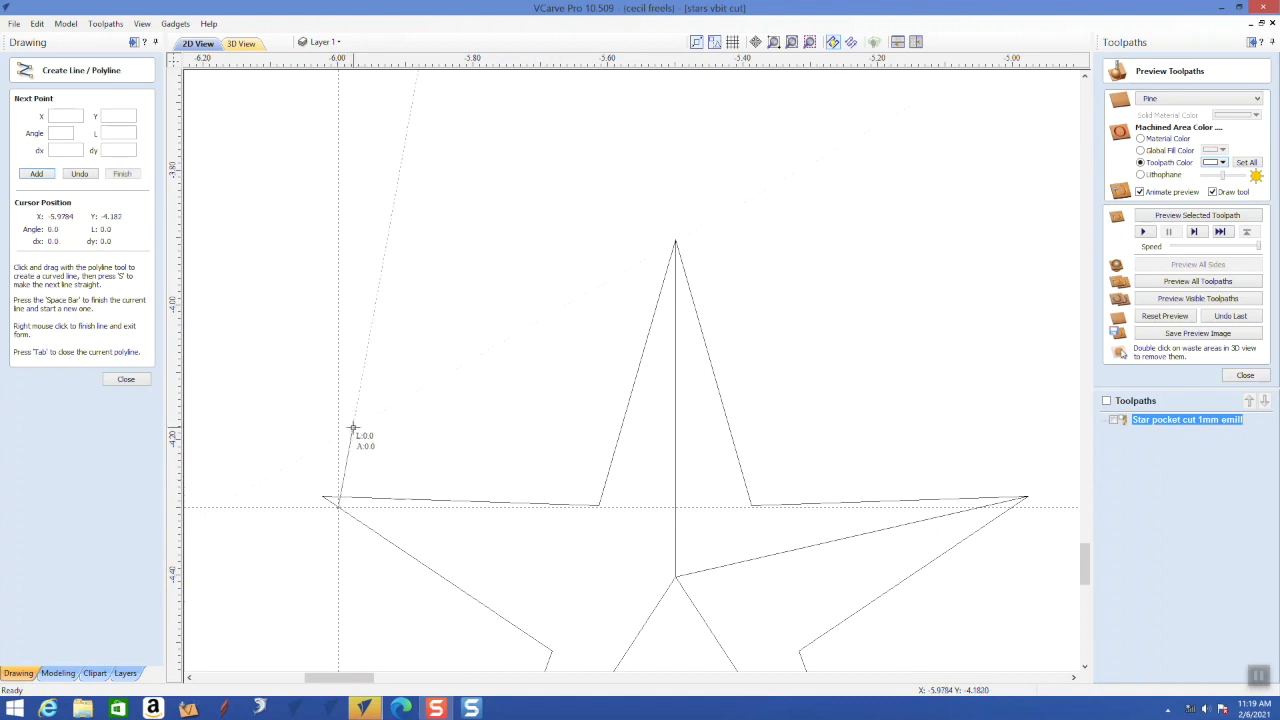
key("space")
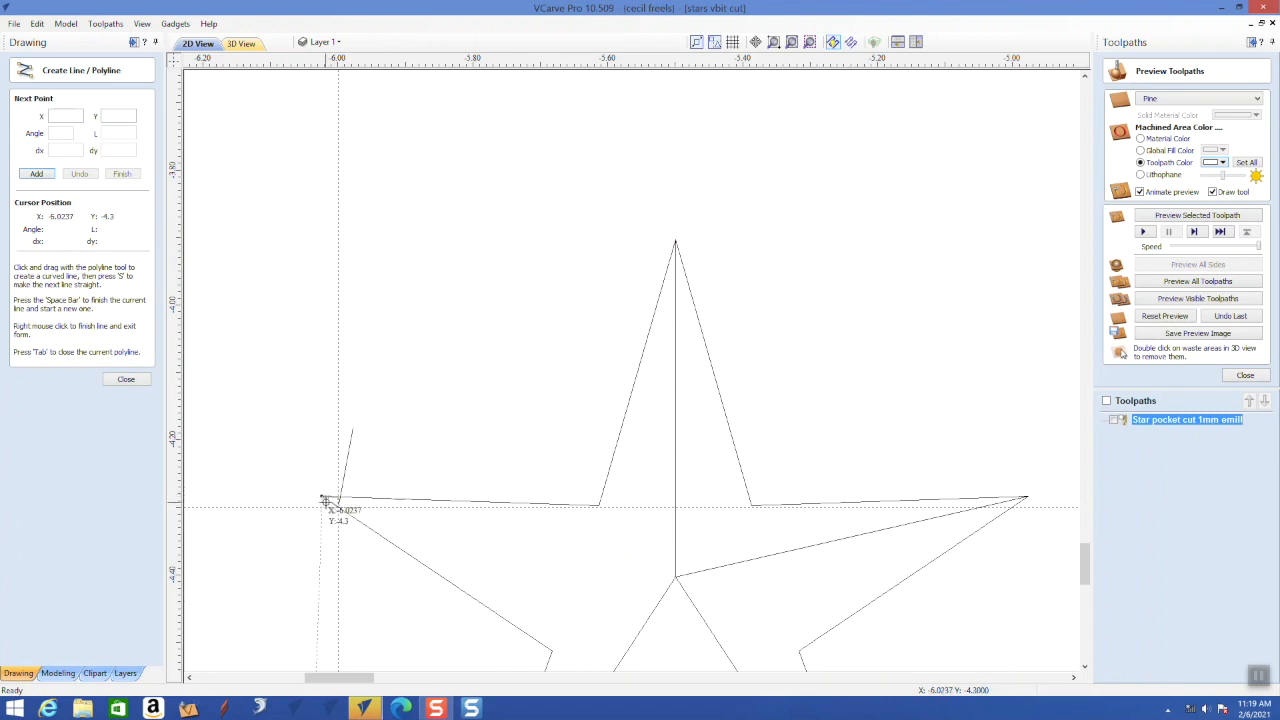
Draw a line from the lower star's exact left tip to its centre and delete the stray short line beside that tip
left_click(325, 498)
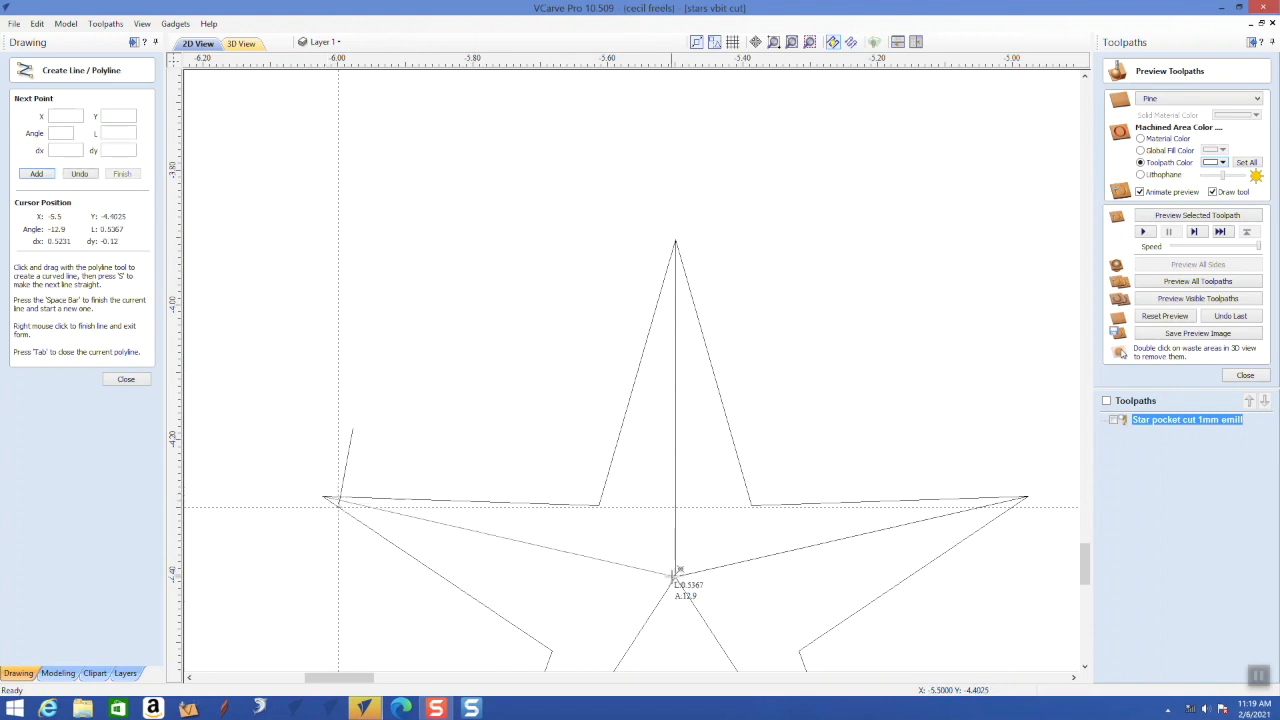
left_click(675, 576)
key("space")
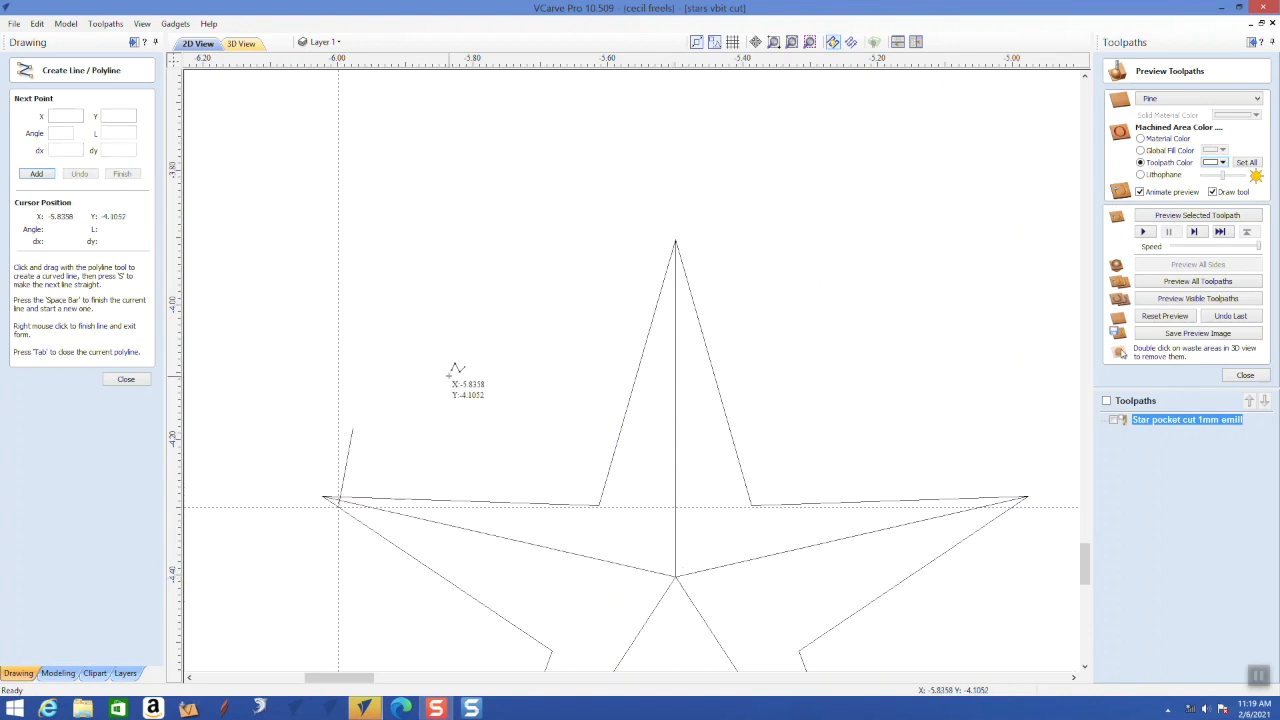
right_click(483, 300)
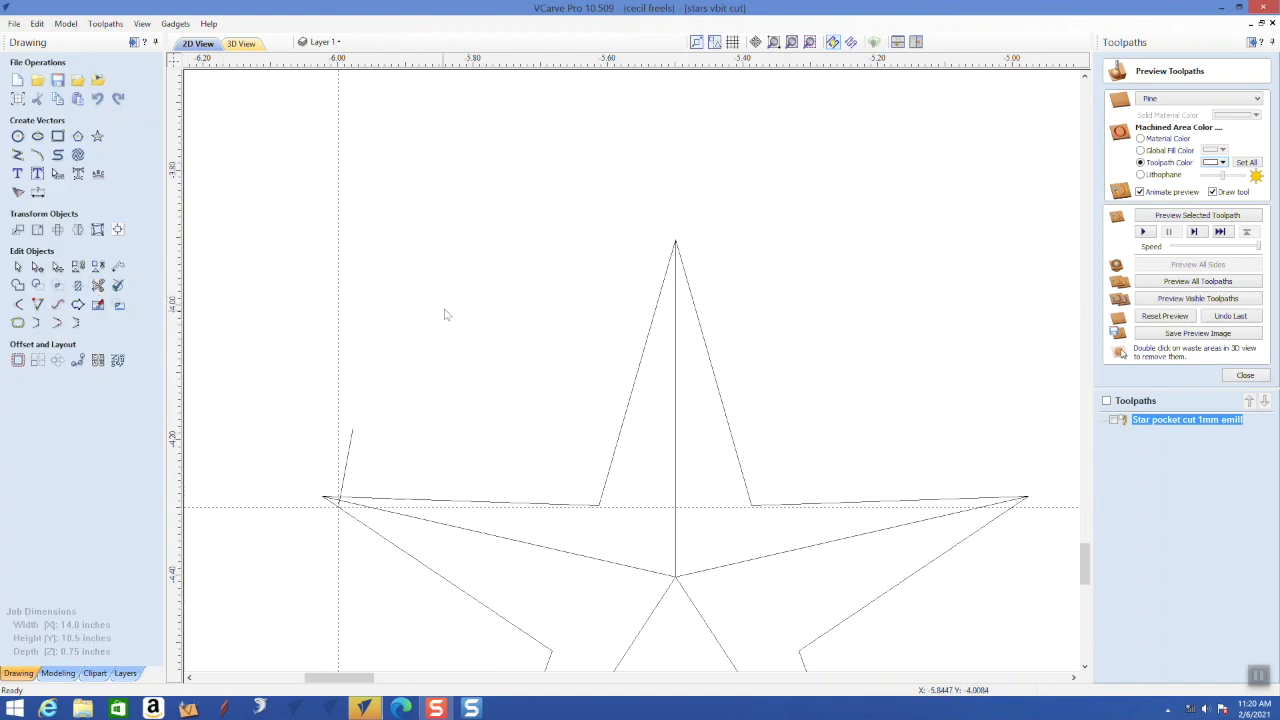
left_click(340, 441)
key("Delete")
Select the lower star's five tip-to-centre lines and start a 2D profile toolpath using the V-Bit (90 deg 0.5") tool
scroll(474, 400, "down", 4)
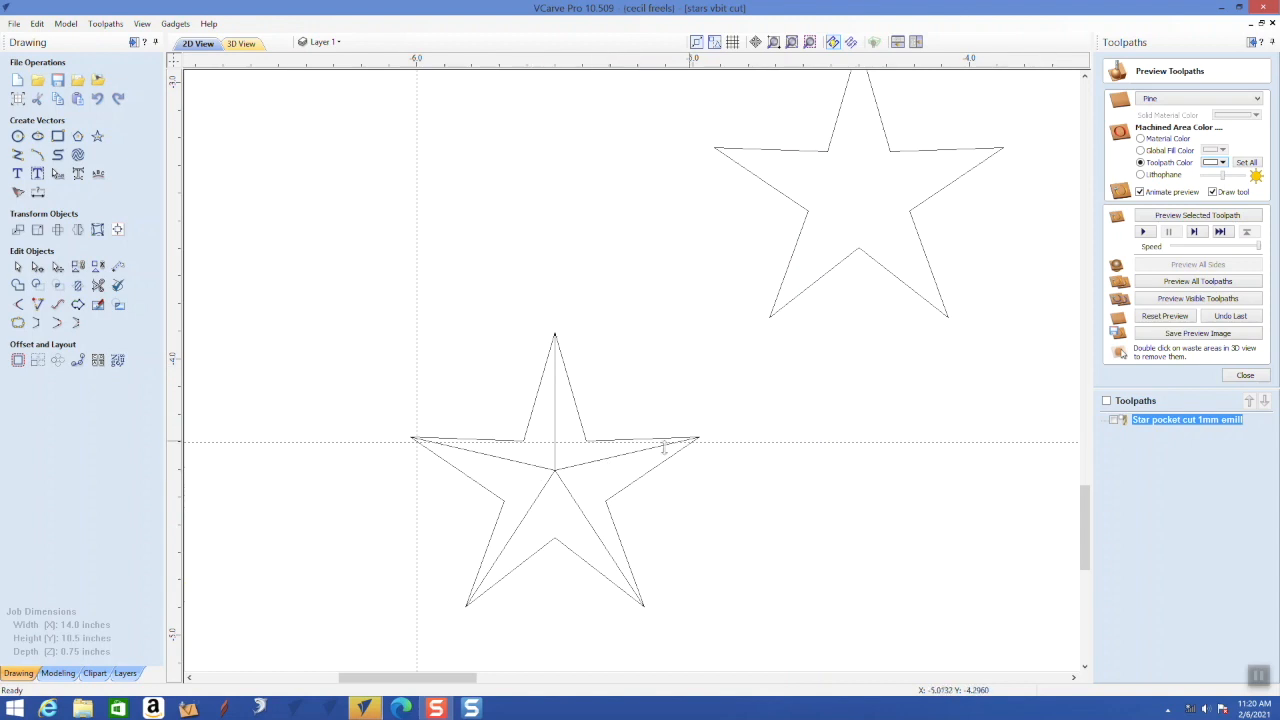
left_click_drag(575, 453, 539, 491)
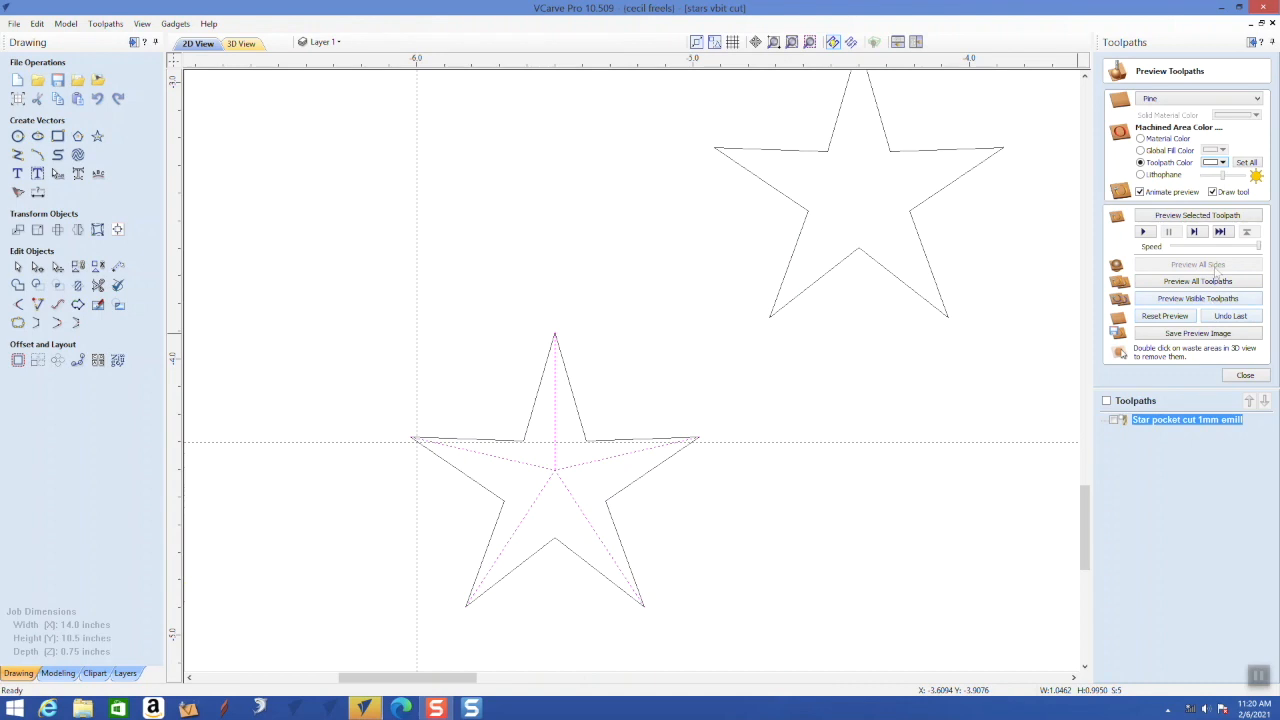
left_click(1228, 377)
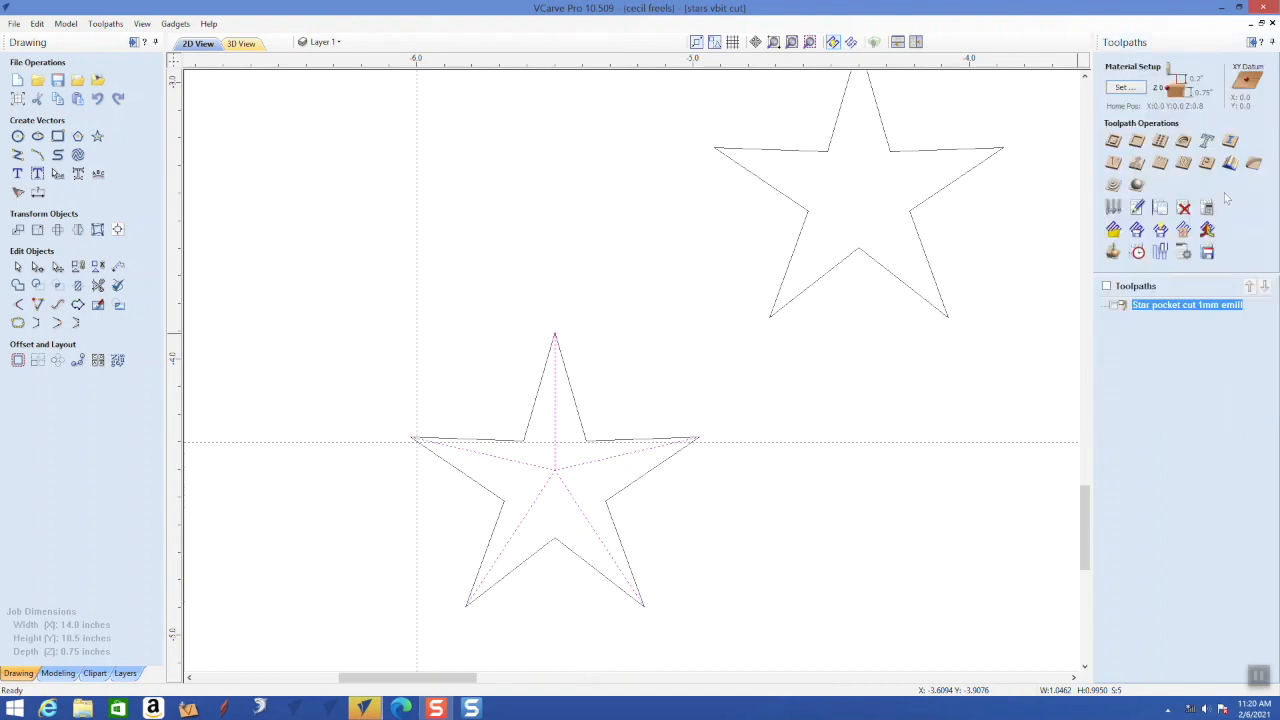
left_click(1114, 142)
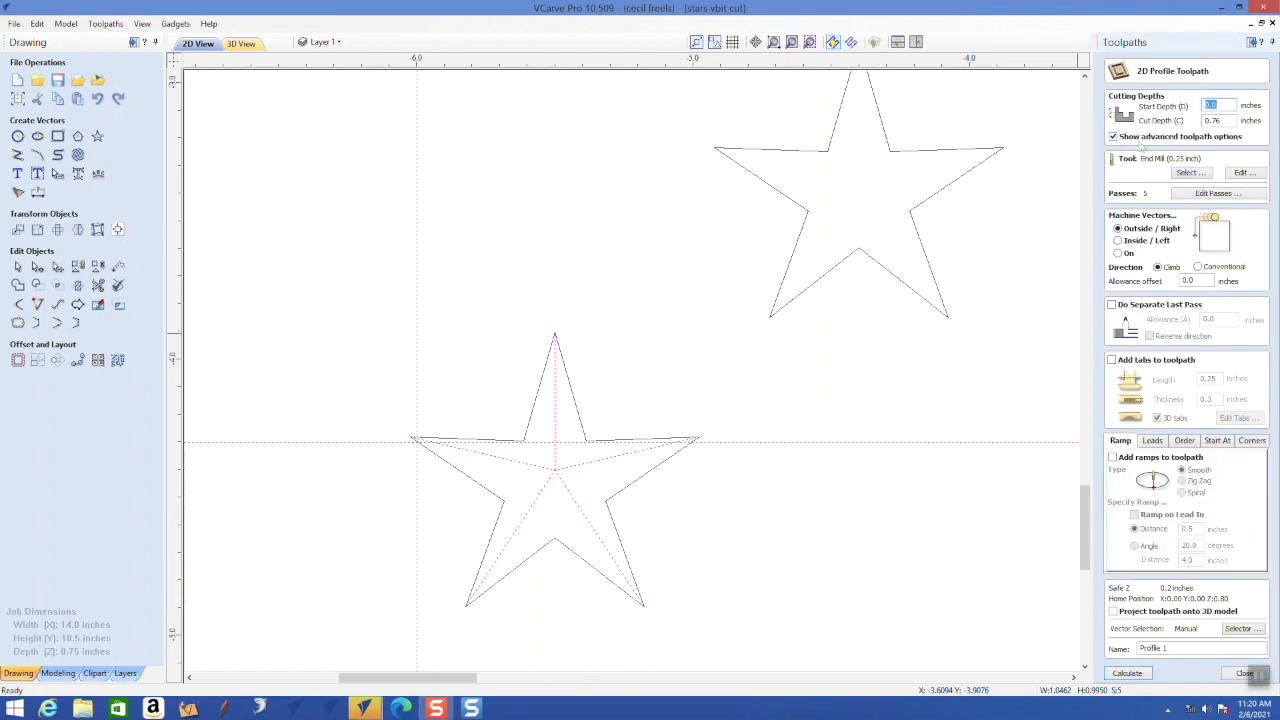
left_click(1189, 173)
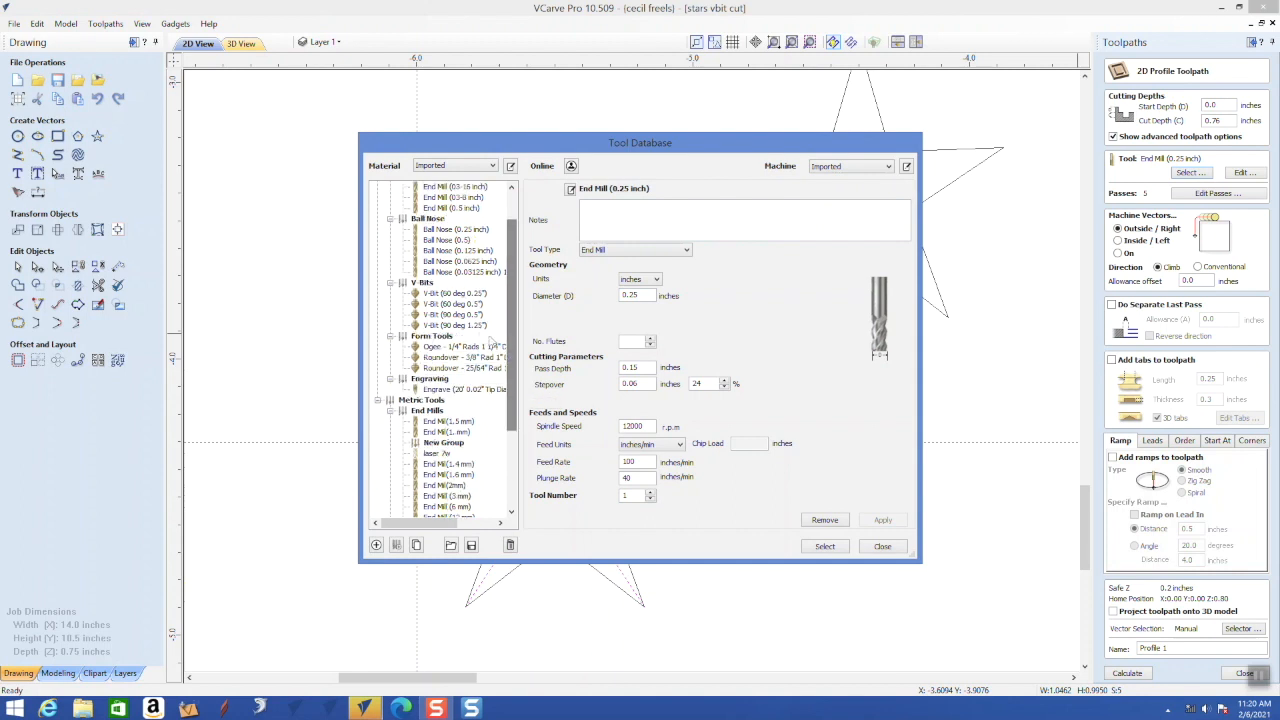
left_click(440, 315)
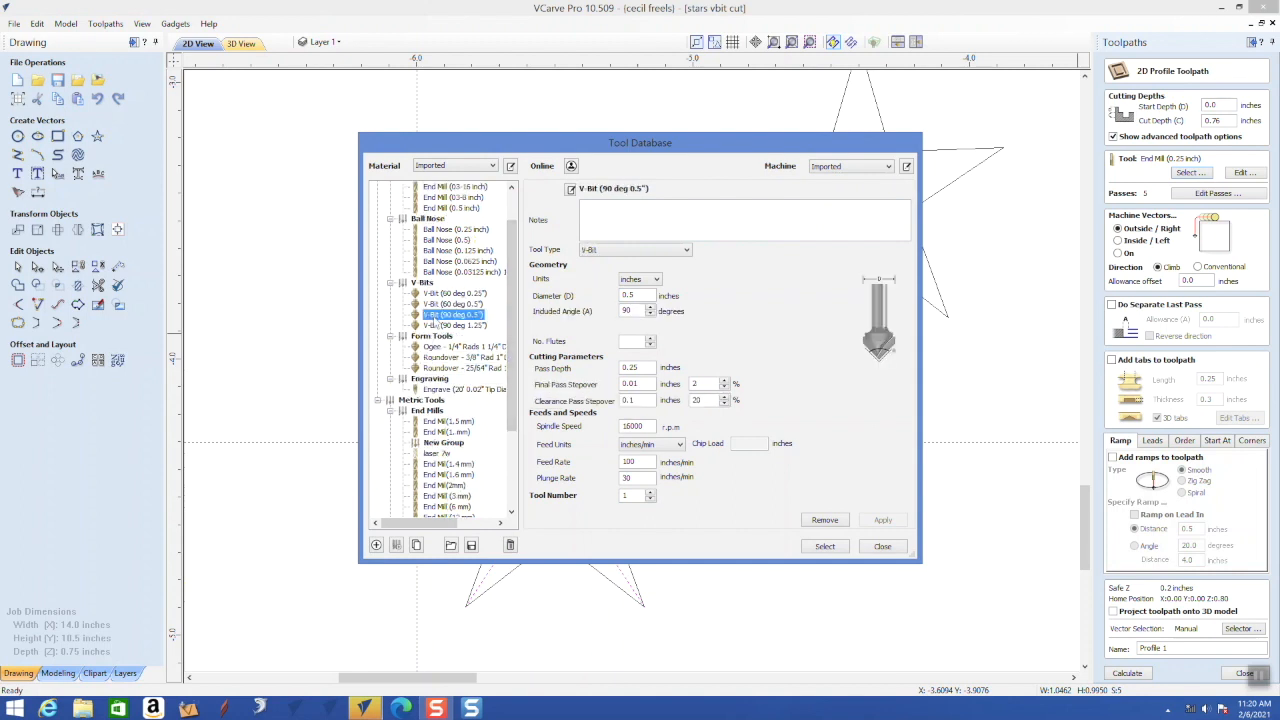
left_click(823, 546)
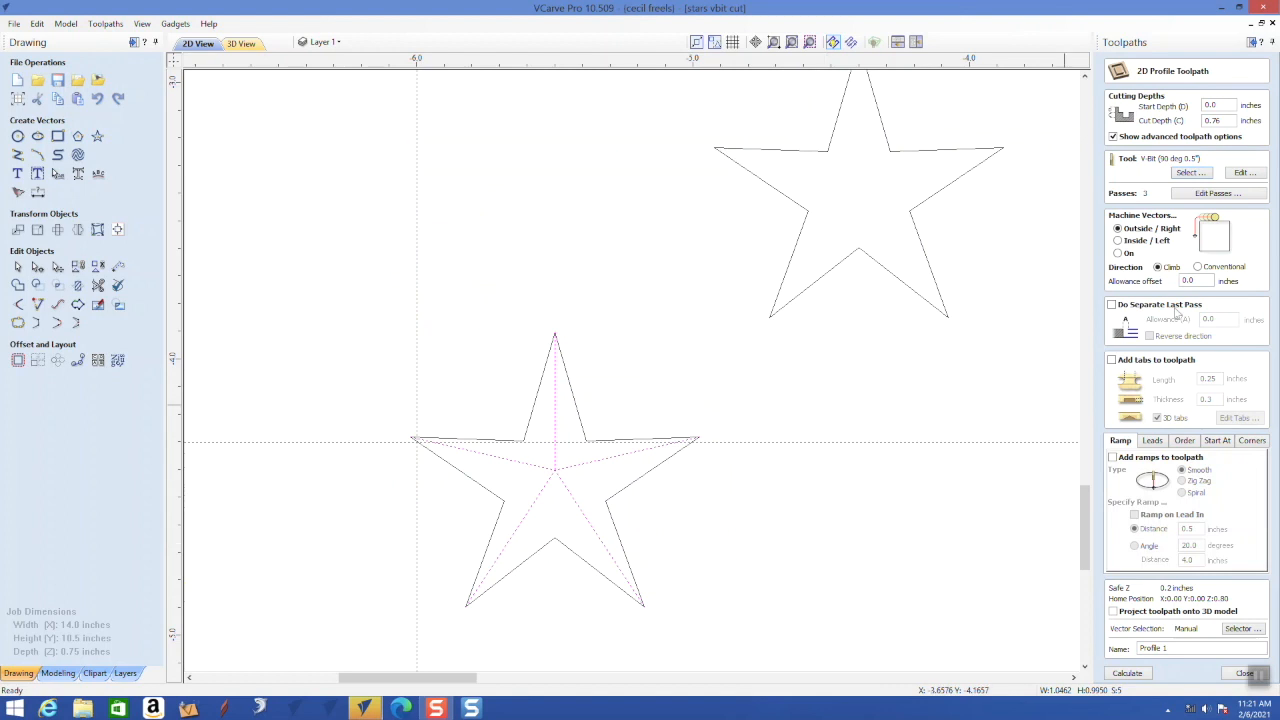
Set the profile toolpath's cut depth to 0.15 inches, machine on the vectors, and calculate it
left_click(1252, 173)
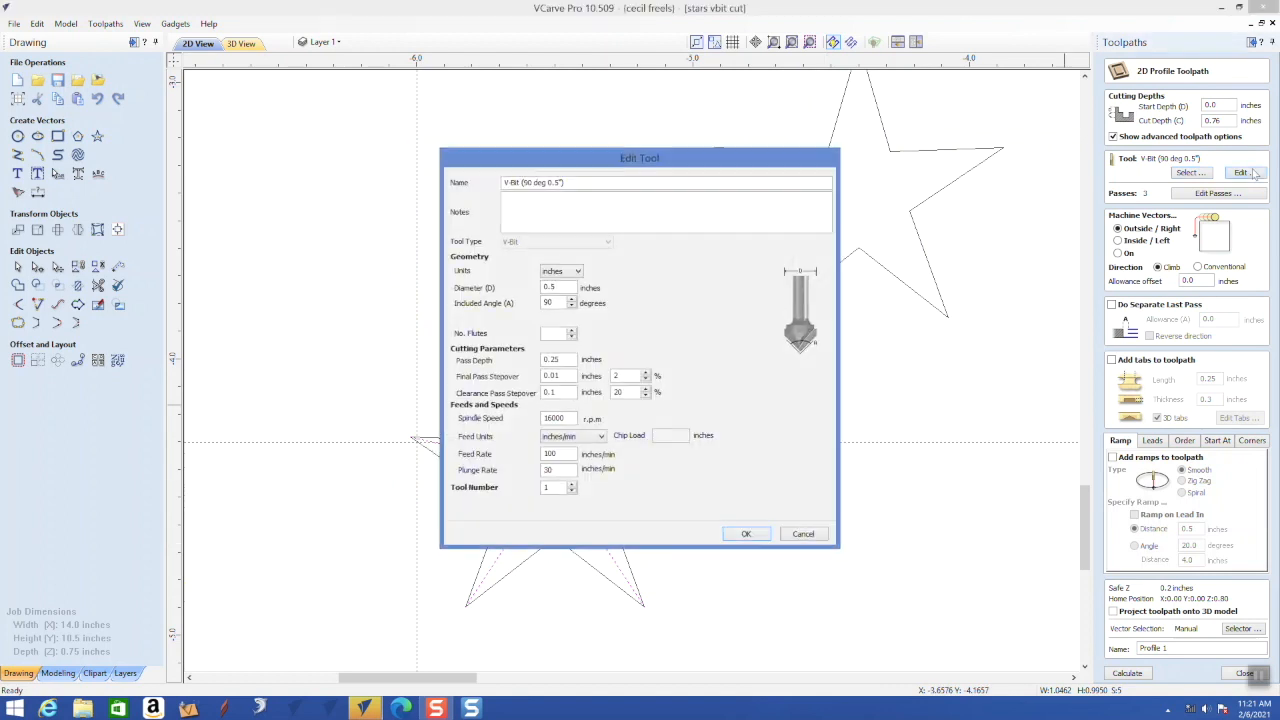
left_click(810, 534)
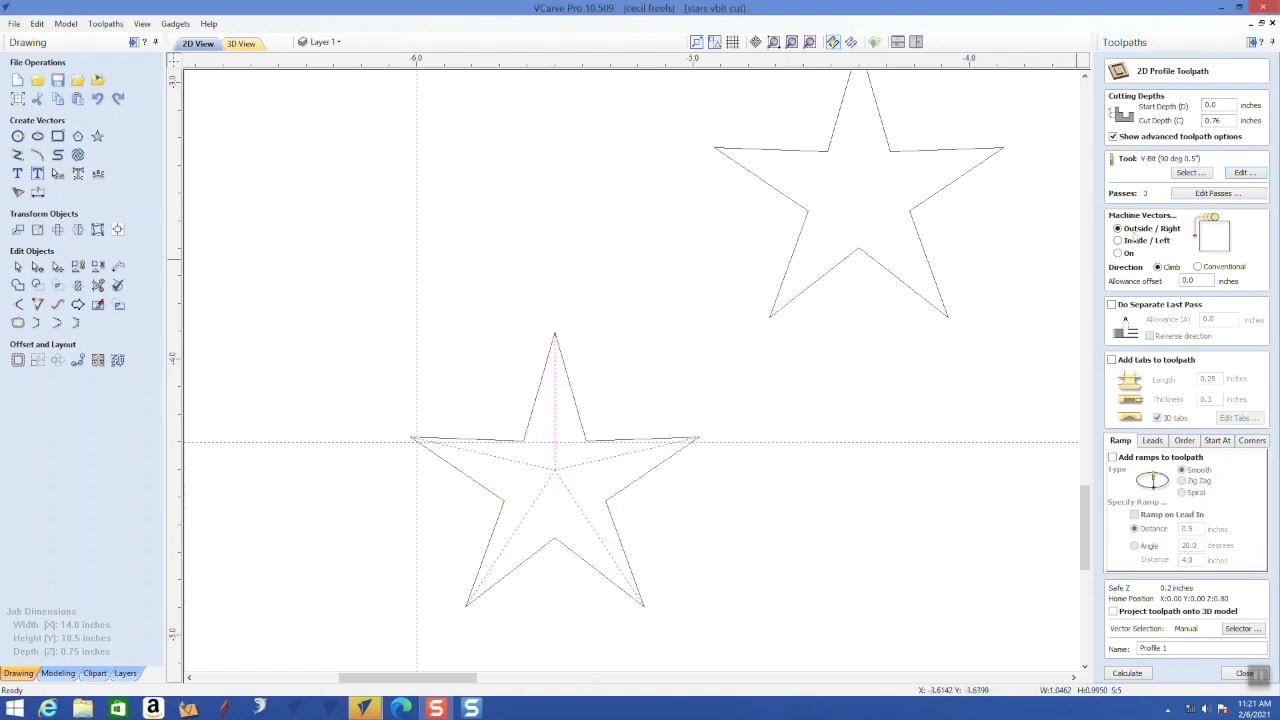
left_click(1230, 119)
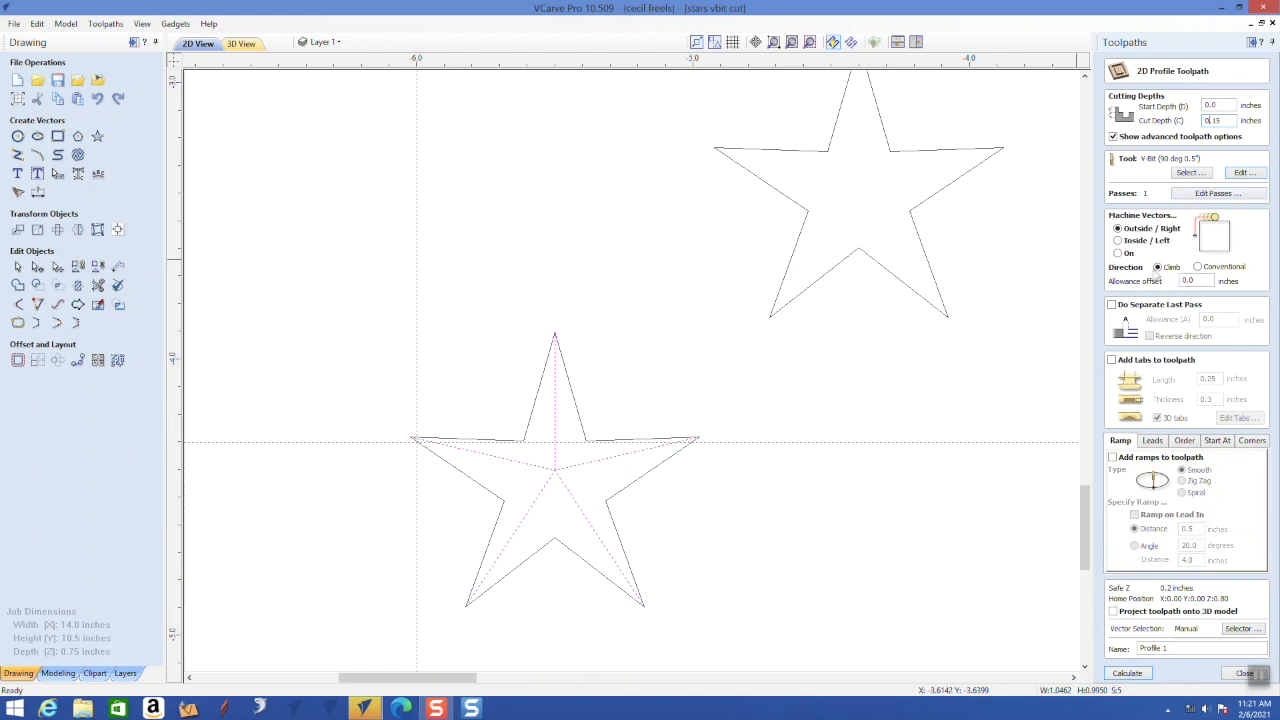
left_click(1118, 253)
left_click(1130, 674)
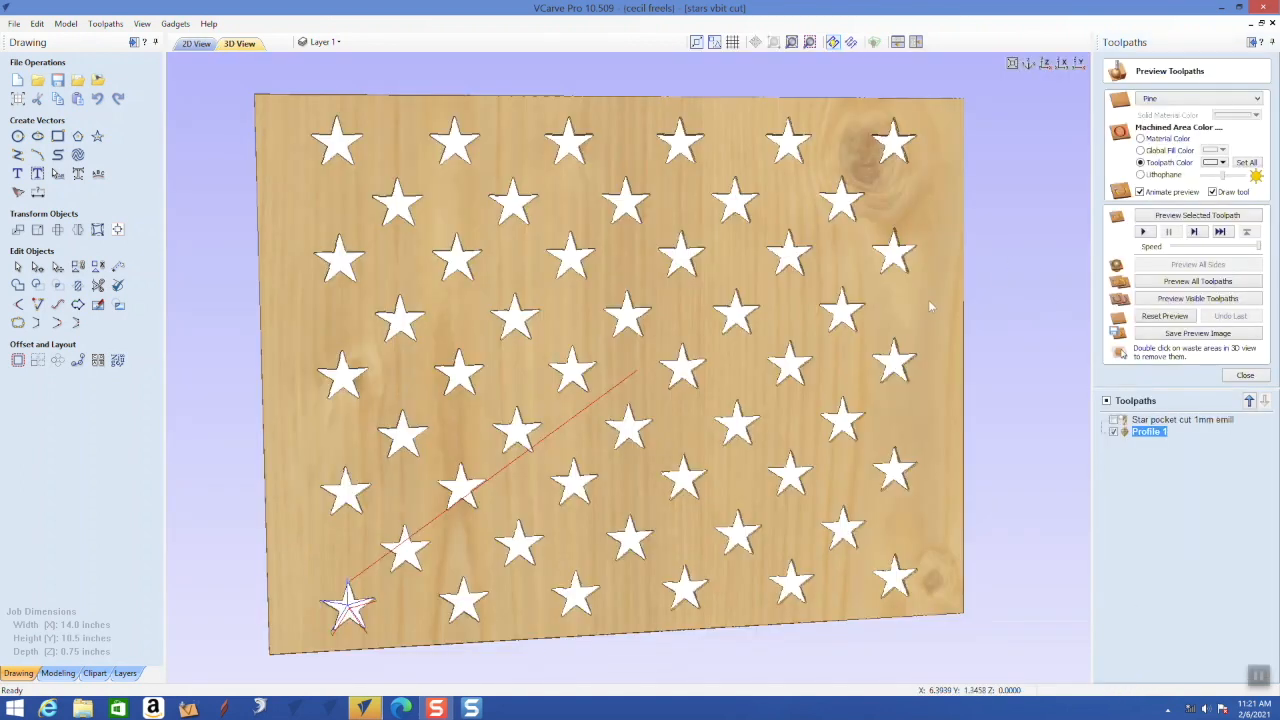
Reset the material preview, simulate only the Profile 1 toolpath, and examine its cut at the lower star up close
left_click(1114, 432)
left_click(1174, 317)
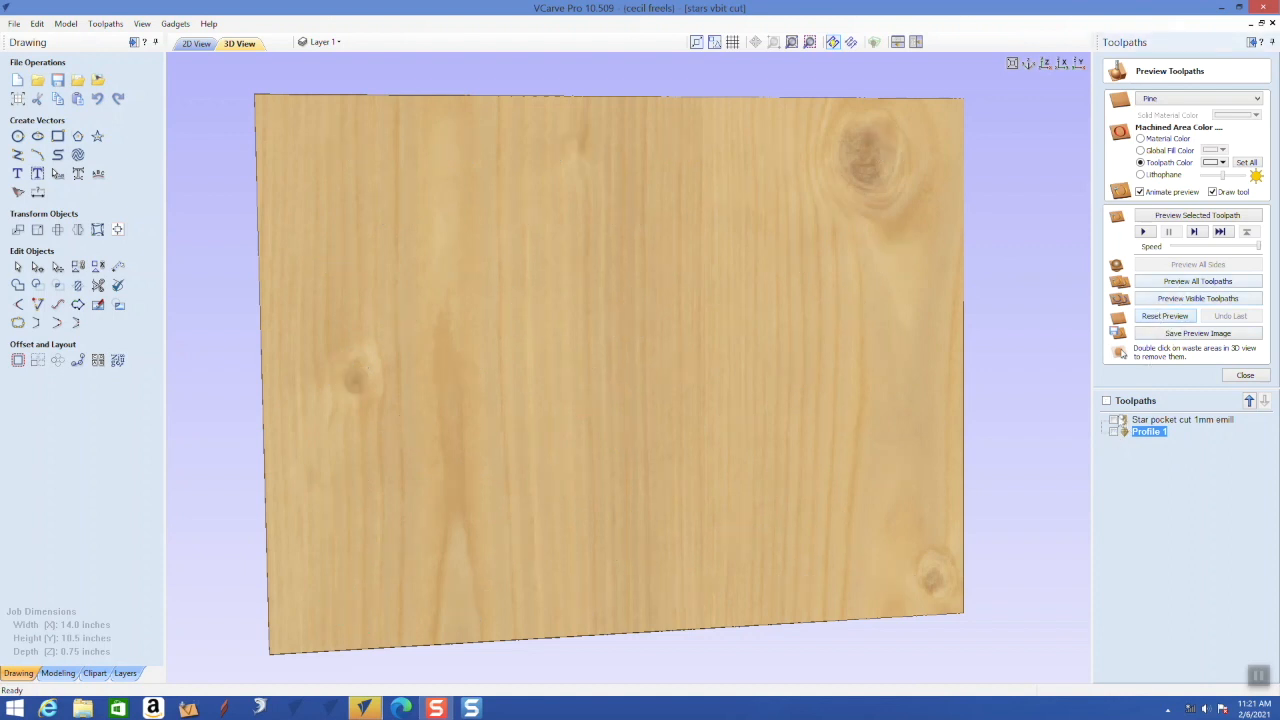
left_click(1114, 432)
left_click(1176, 305)
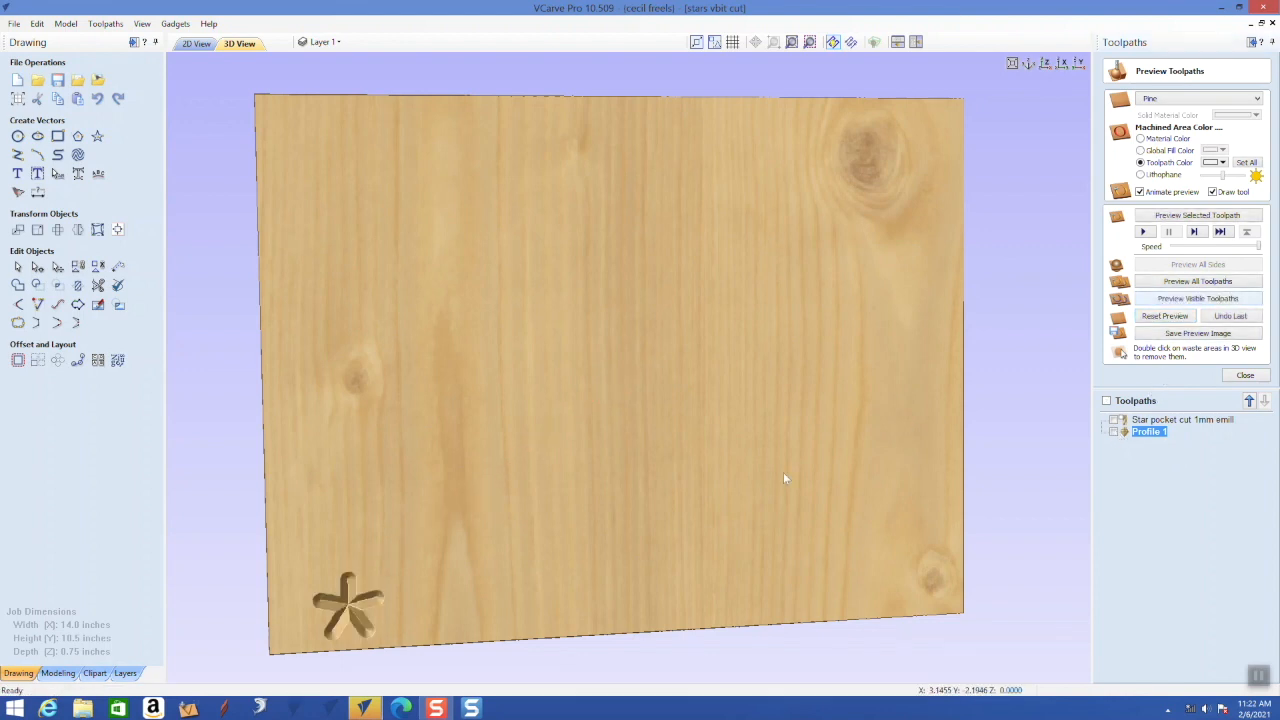
left_click_drag(436, 532, 390, 434)
scroll(386, 445, "up", 6)
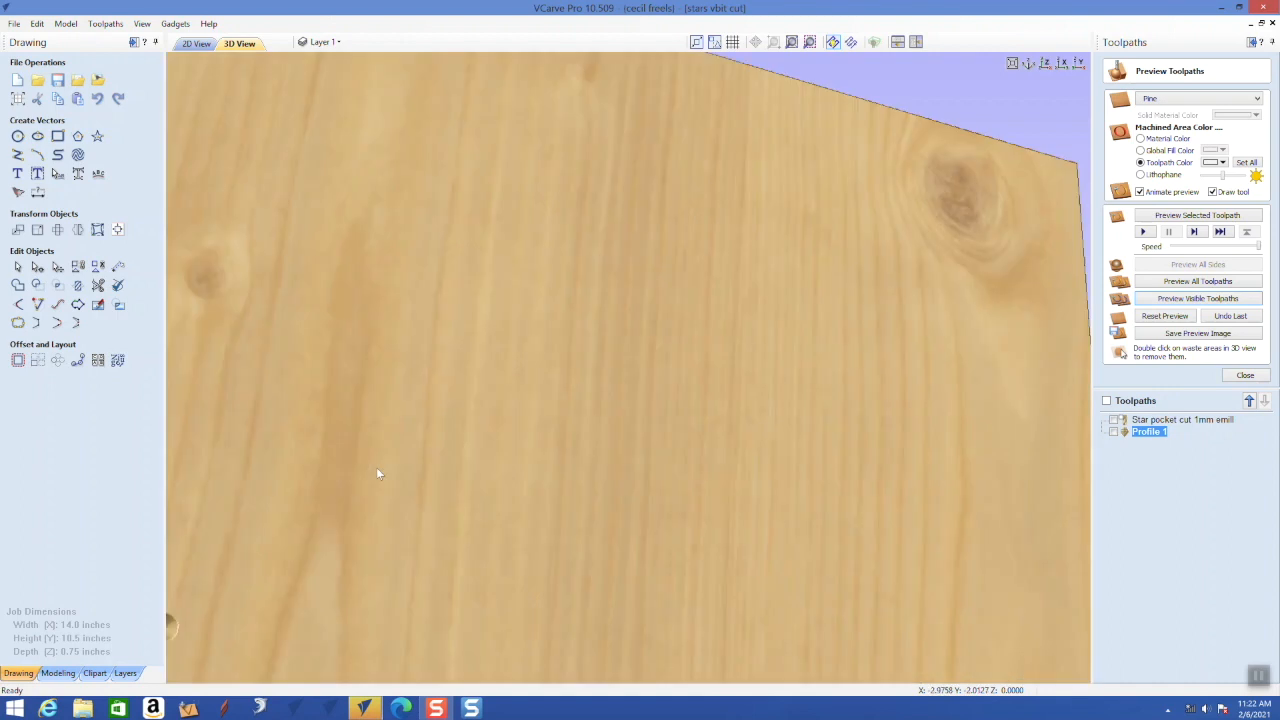
scroll(377, 481, "up", 2)
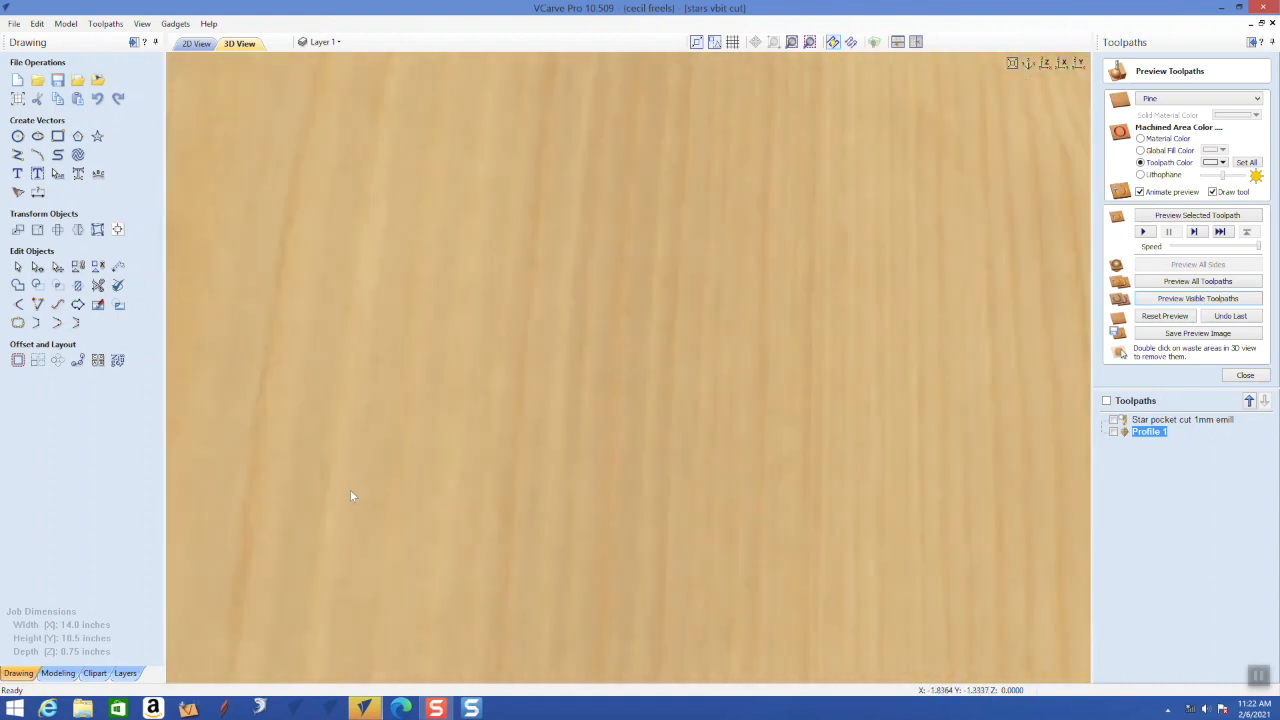
left_click_drag(268, 530, 817, 167)
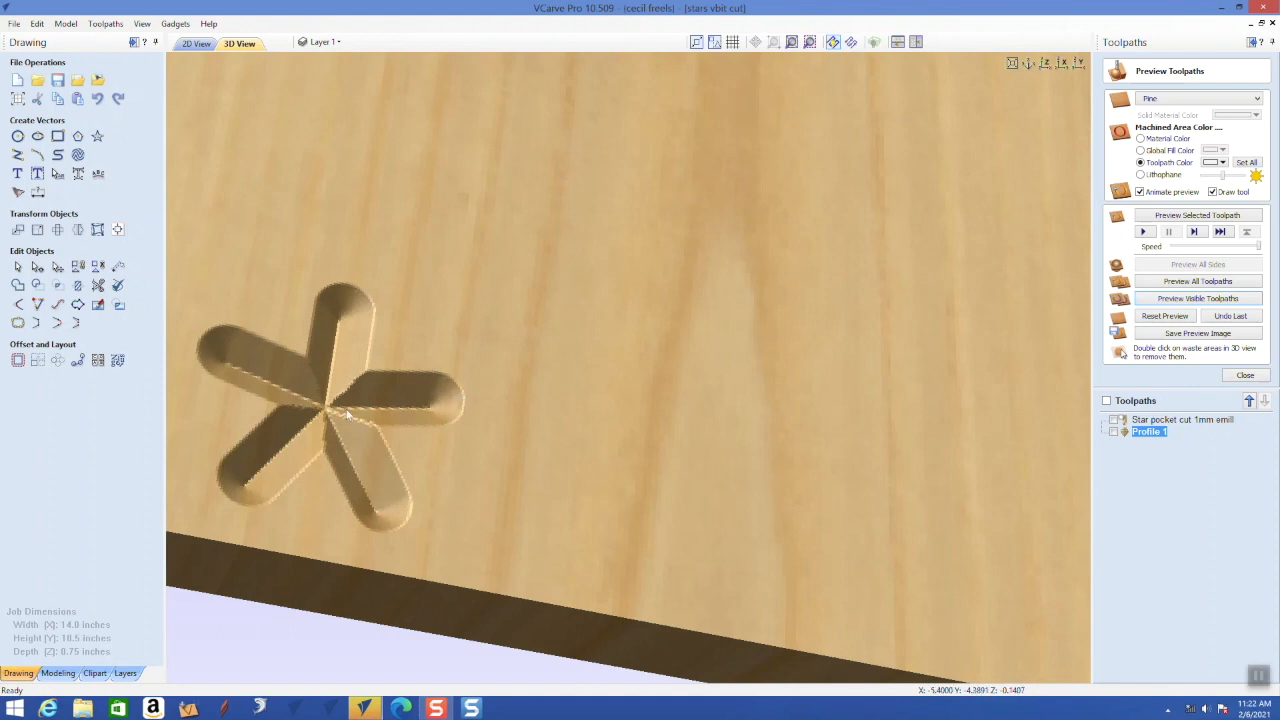
Create a fluting toolpath named Fluting fluting on the five lines, 0.15 inches deep, with a linear ramp over complete length
left_click(193, 45)
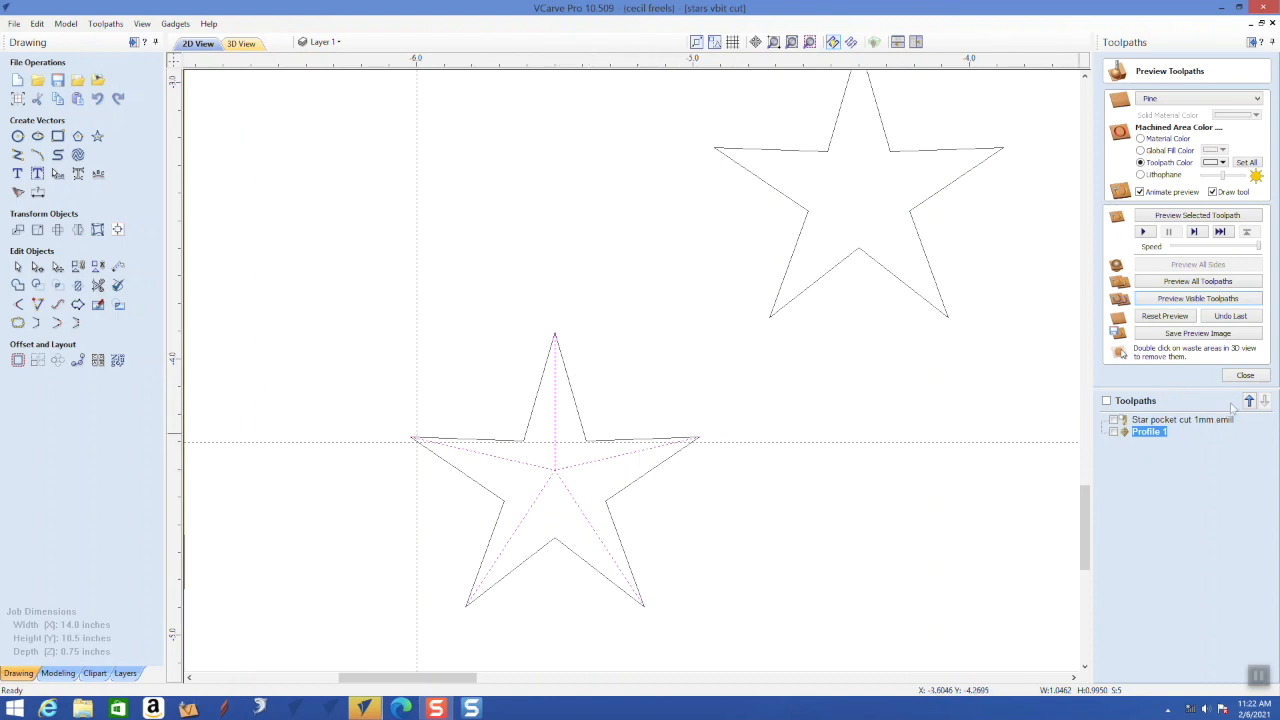
left_click(1245, 375)
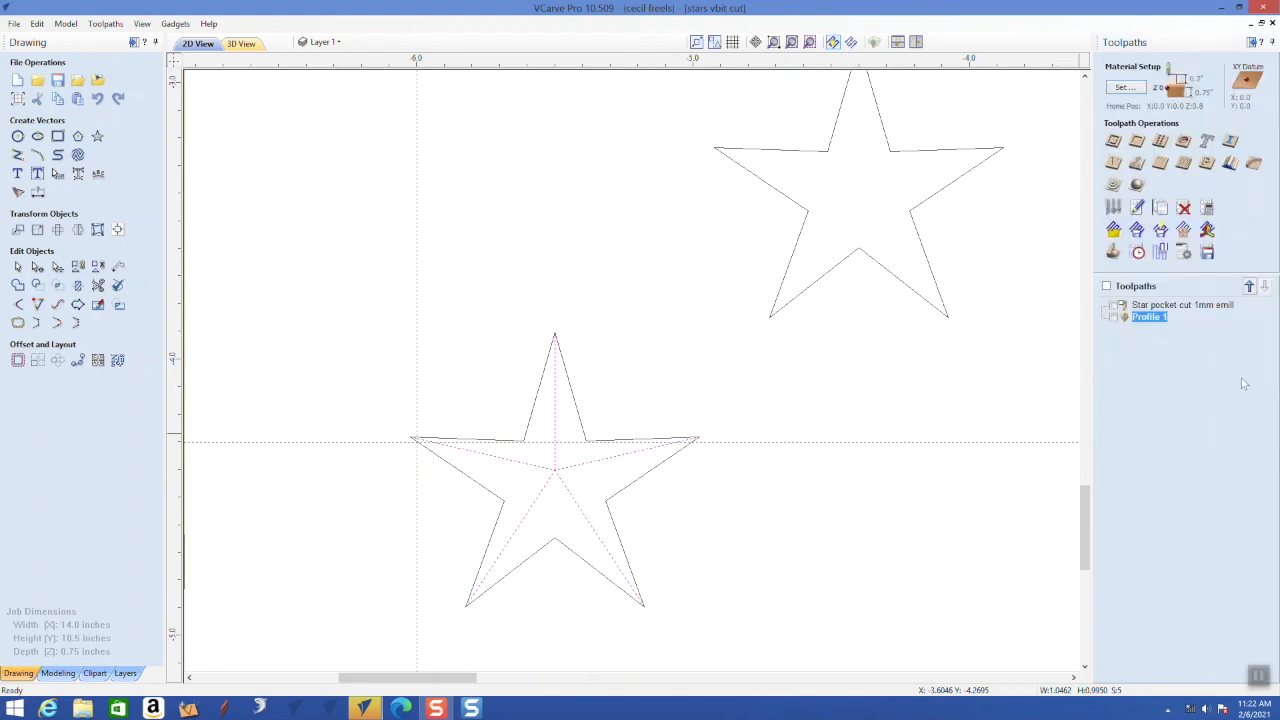
left_click(1160, 165)
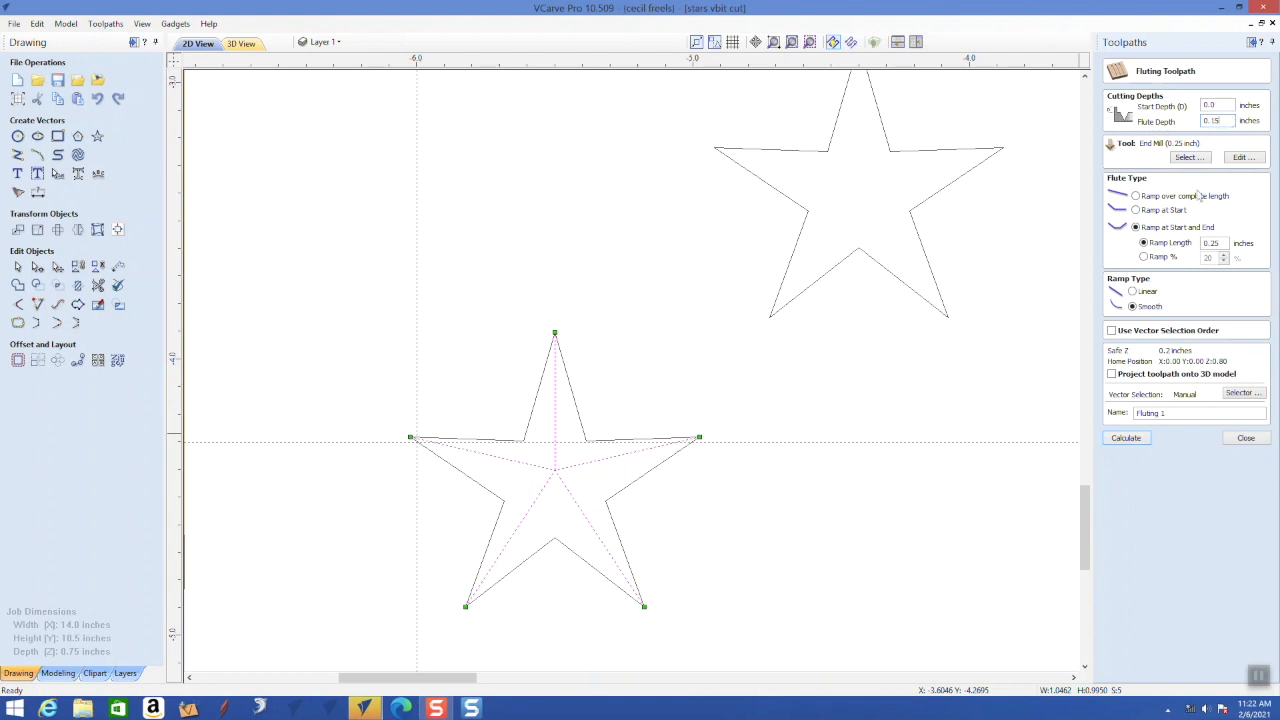
left_click(1136, 196)
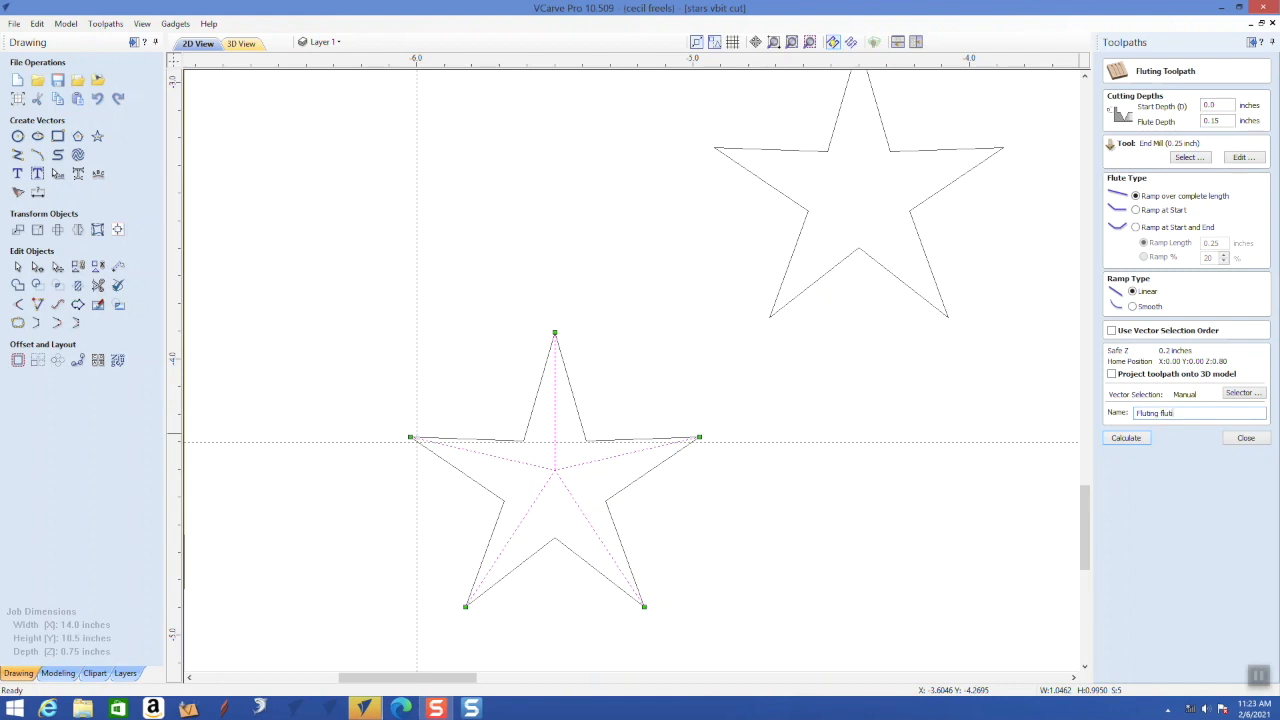
left_click(1125, 438)
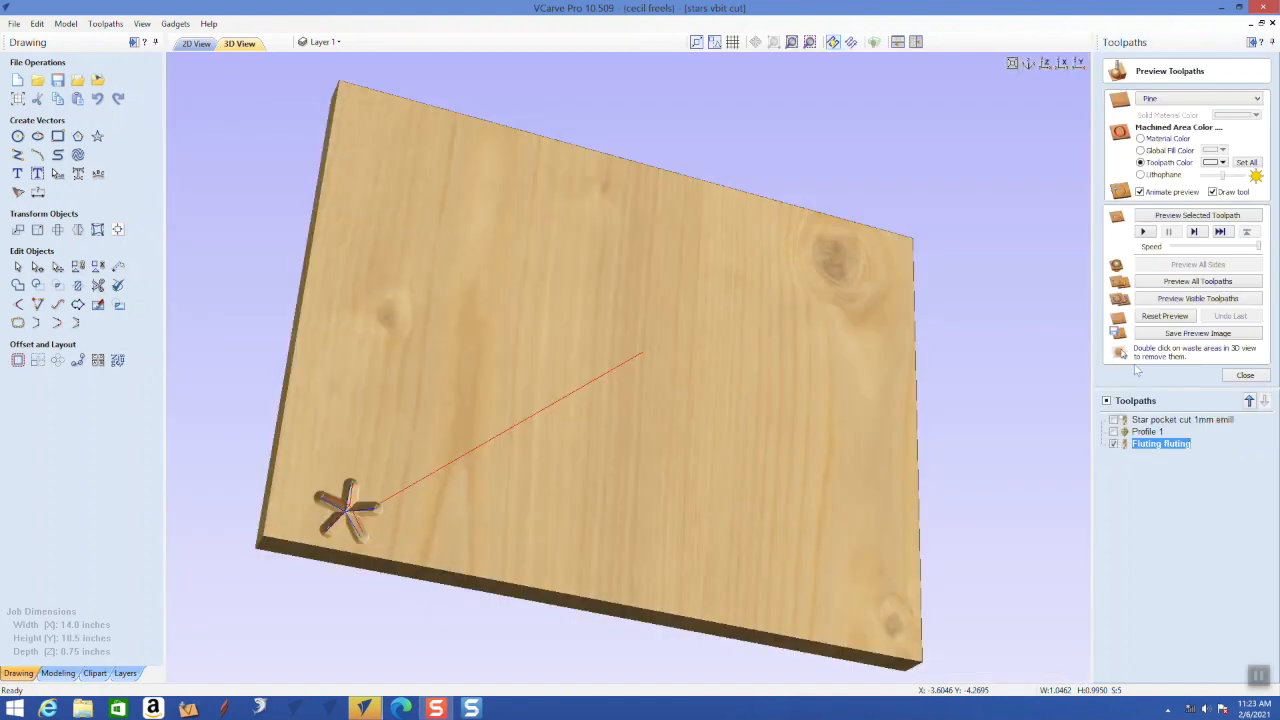
Clear the profile cut from the preview, simulate the fluting toolpath, and examine the resulting star shape up close
left_click(1150, 316)
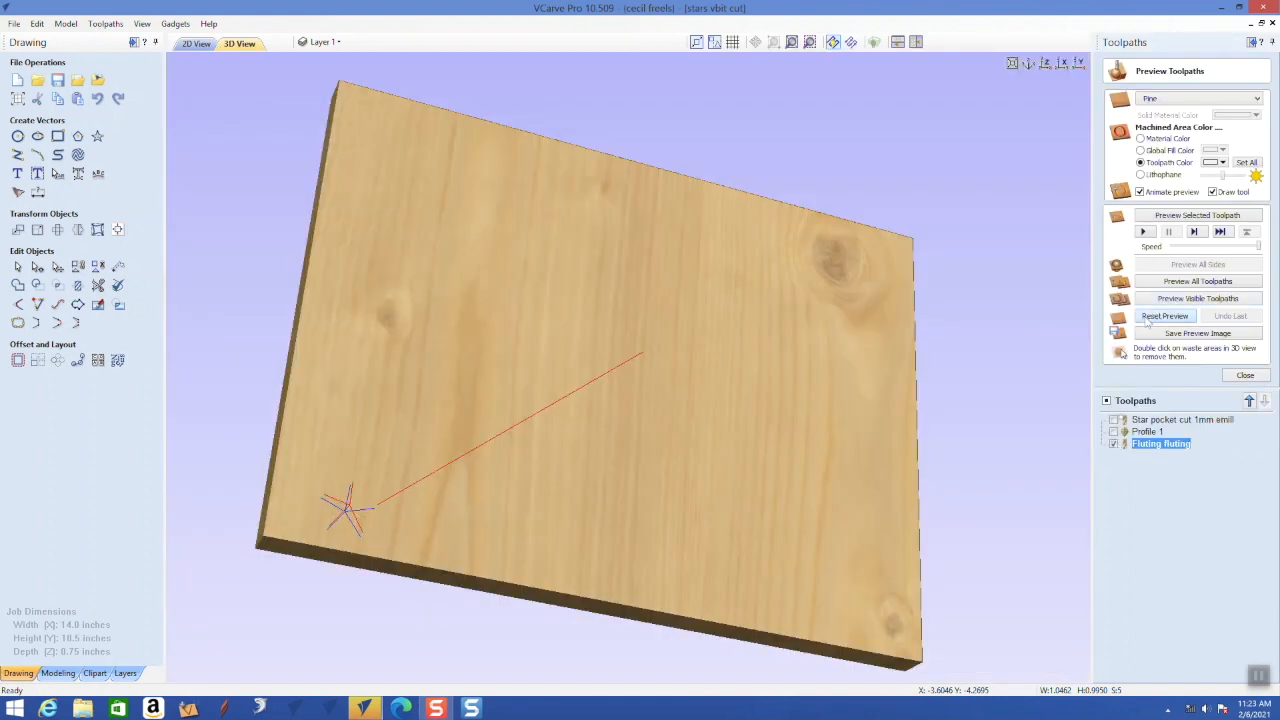
left_click(1113, 444)
left_click(1148, 300)
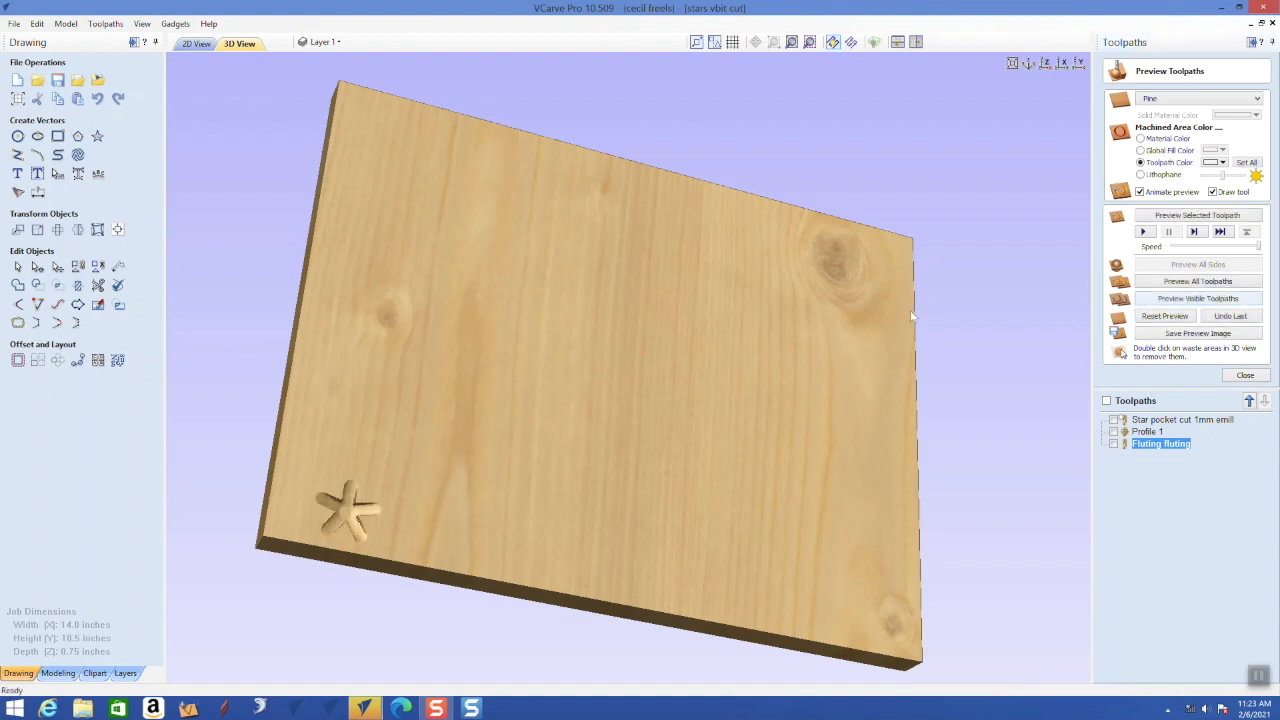
left_click_drag(373, 473, 404, 545)
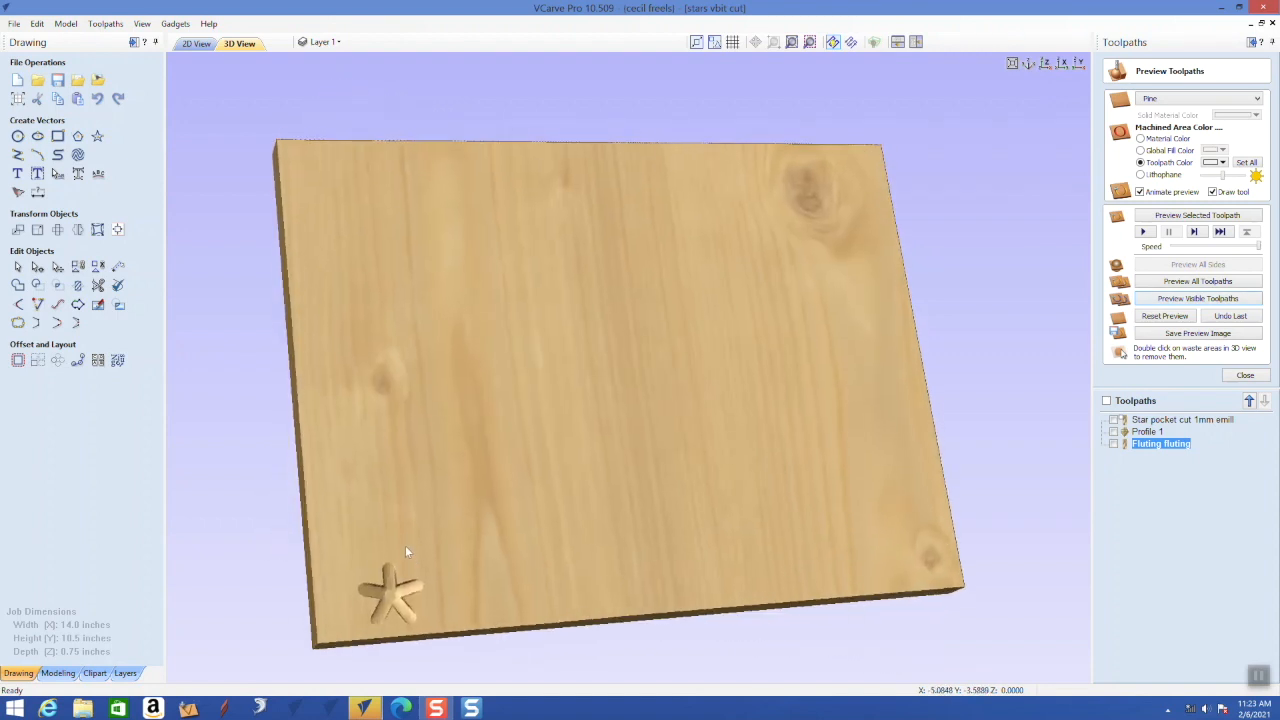
scroll(419, 545, "up", 5)
scroll(419, 545, "up", 3)
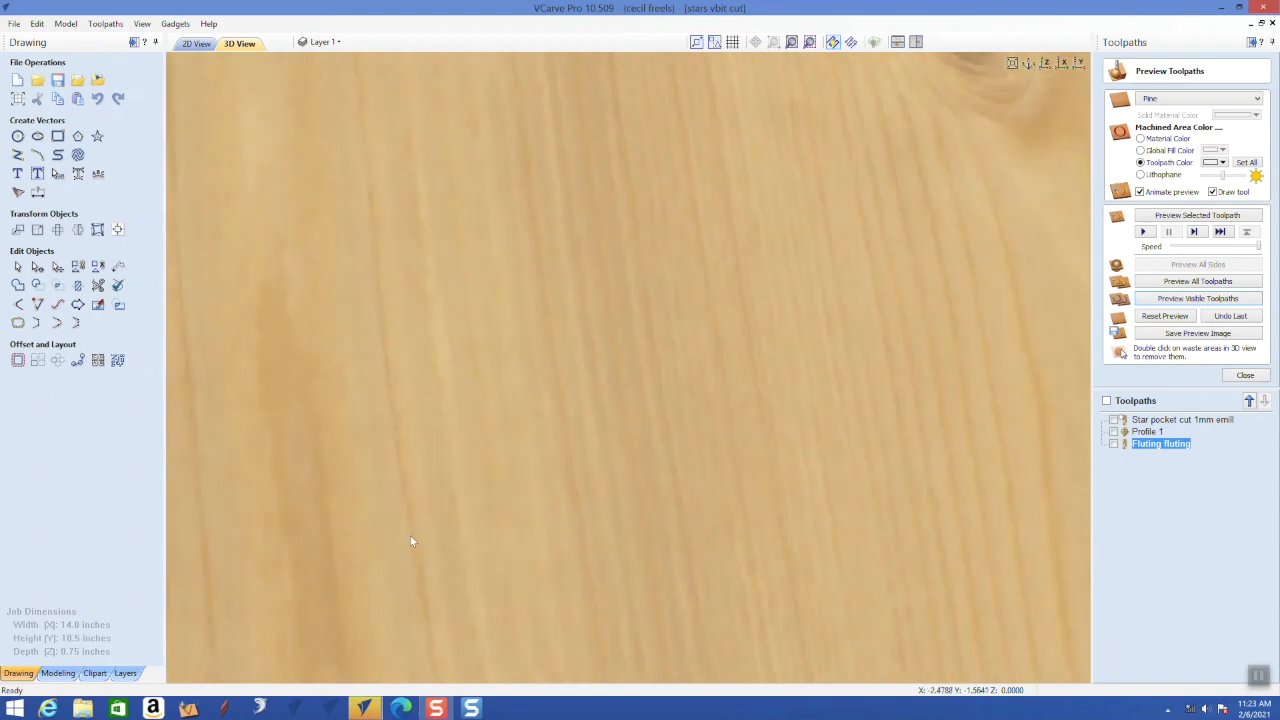
middle_click_drag(492, 549, 623, 237)
scroll(461, 458, "up", 3)
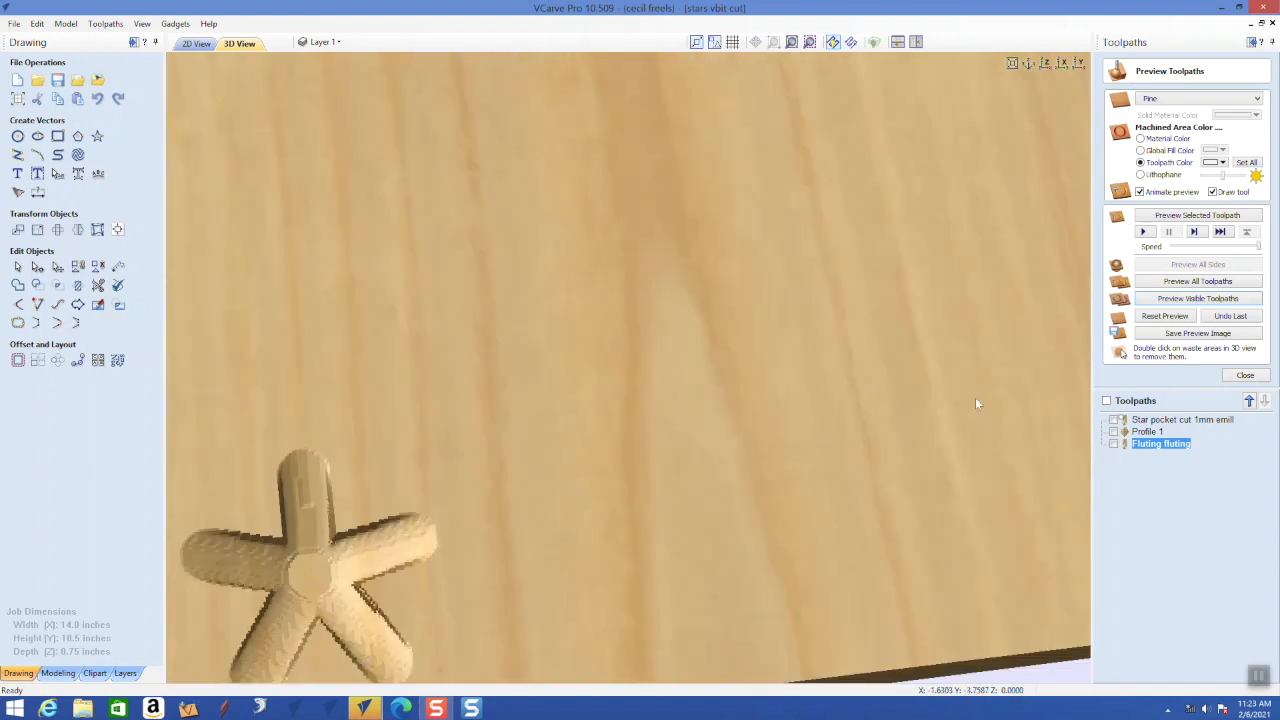
Change the fluting toolpath's tool to the V-Bit (90 deg 0.5") and recalculate it
double_click(1162, 446)
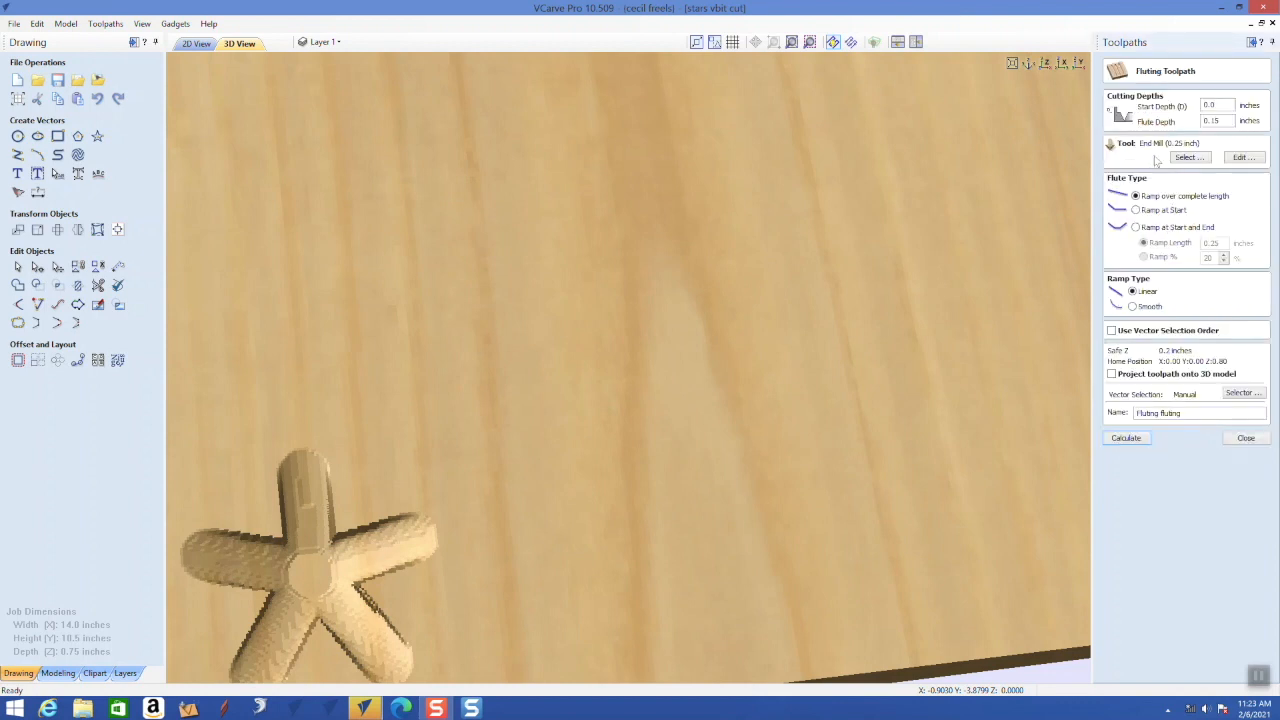
left_click(1190, 157)
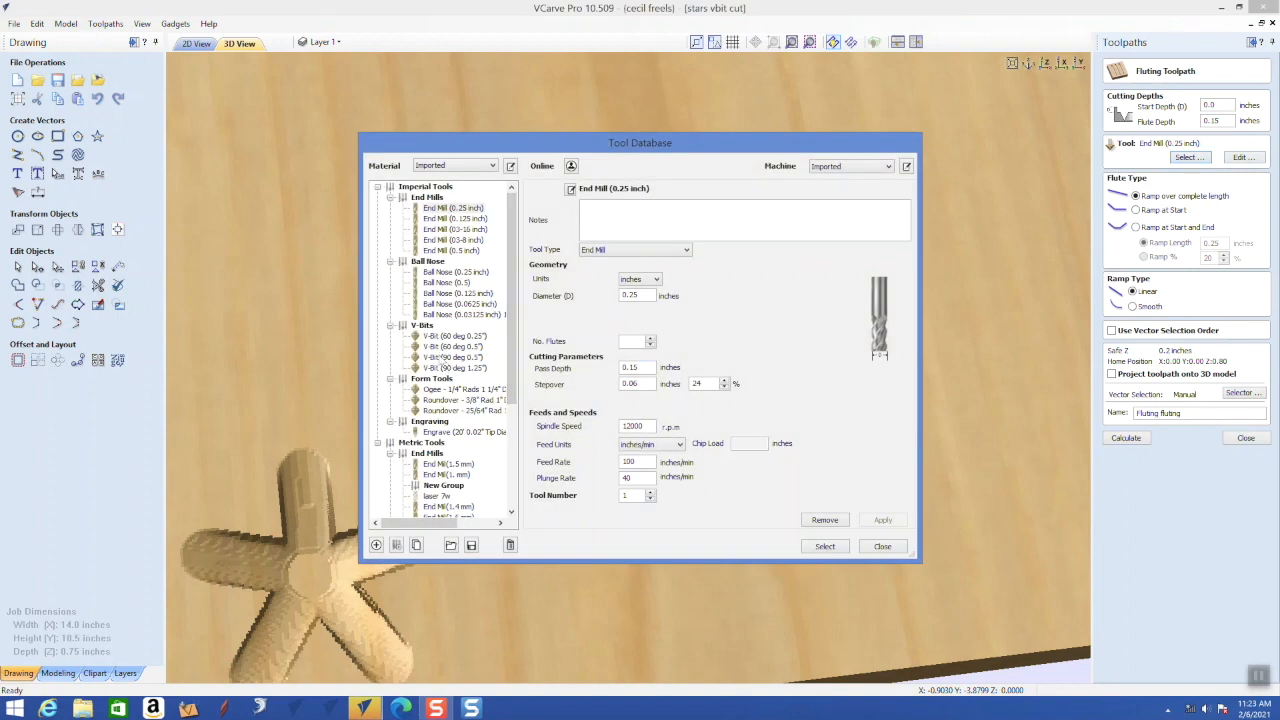
left_click(443, 358)
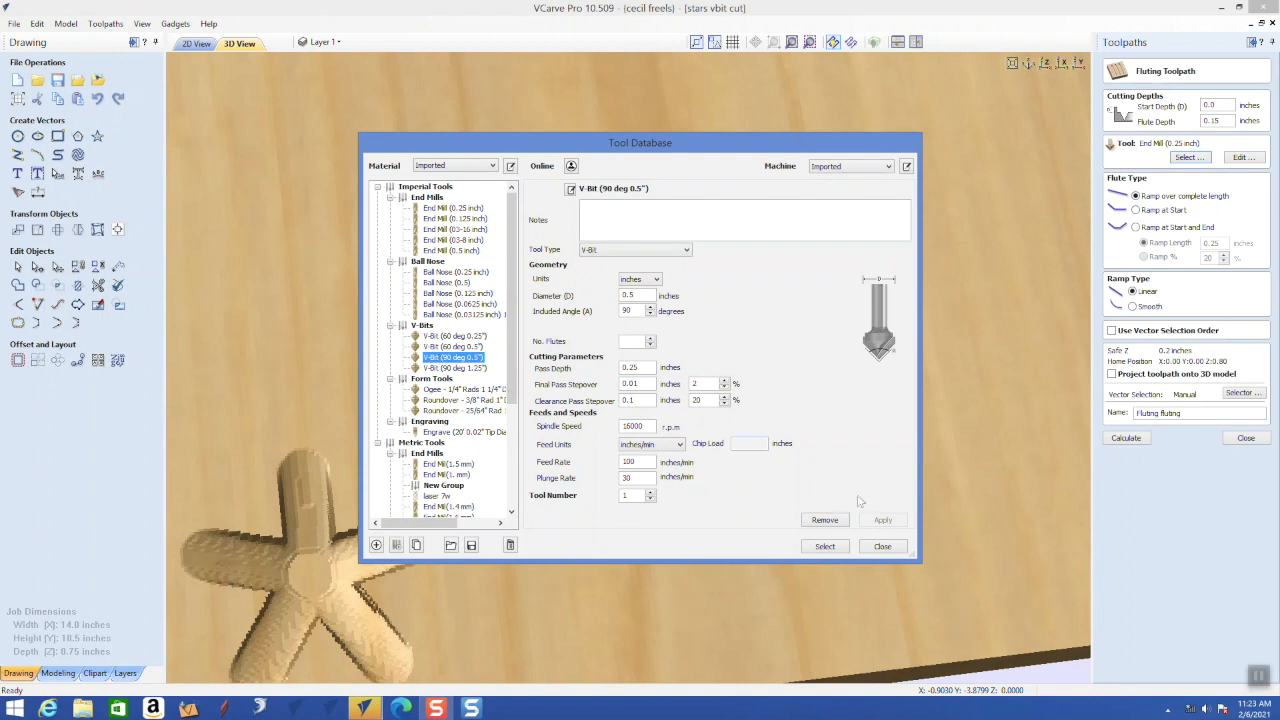
left_click(824, 547)
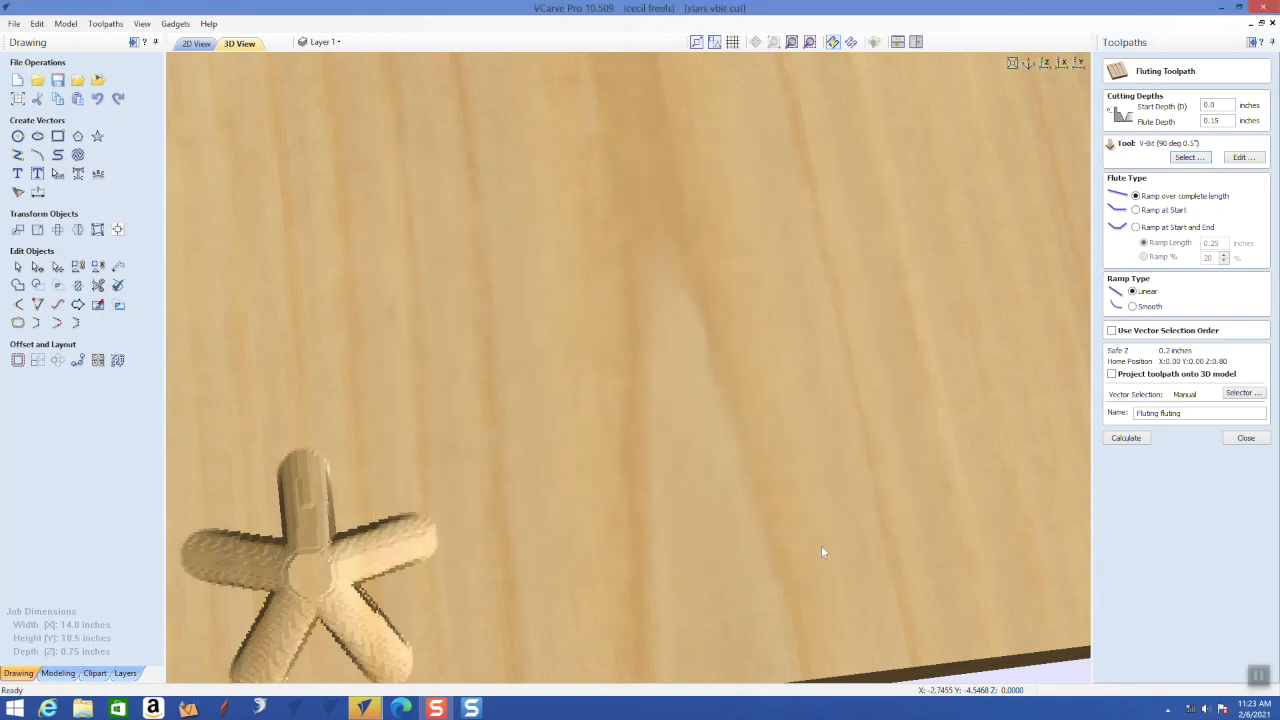
left_click(1132, 440)
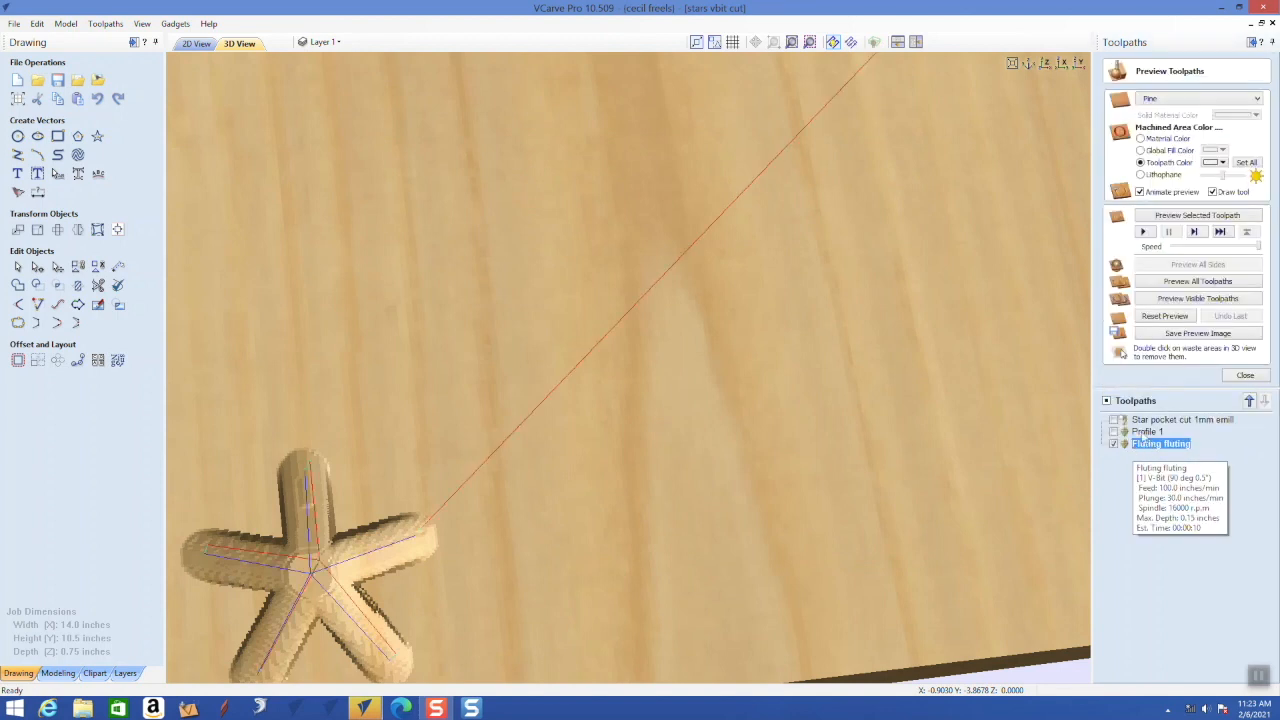
Reset the preview, simulate the V-bit fluting toolpath, and inspect the carved star's facets from a tilted close-up
left_click(1156, 317)
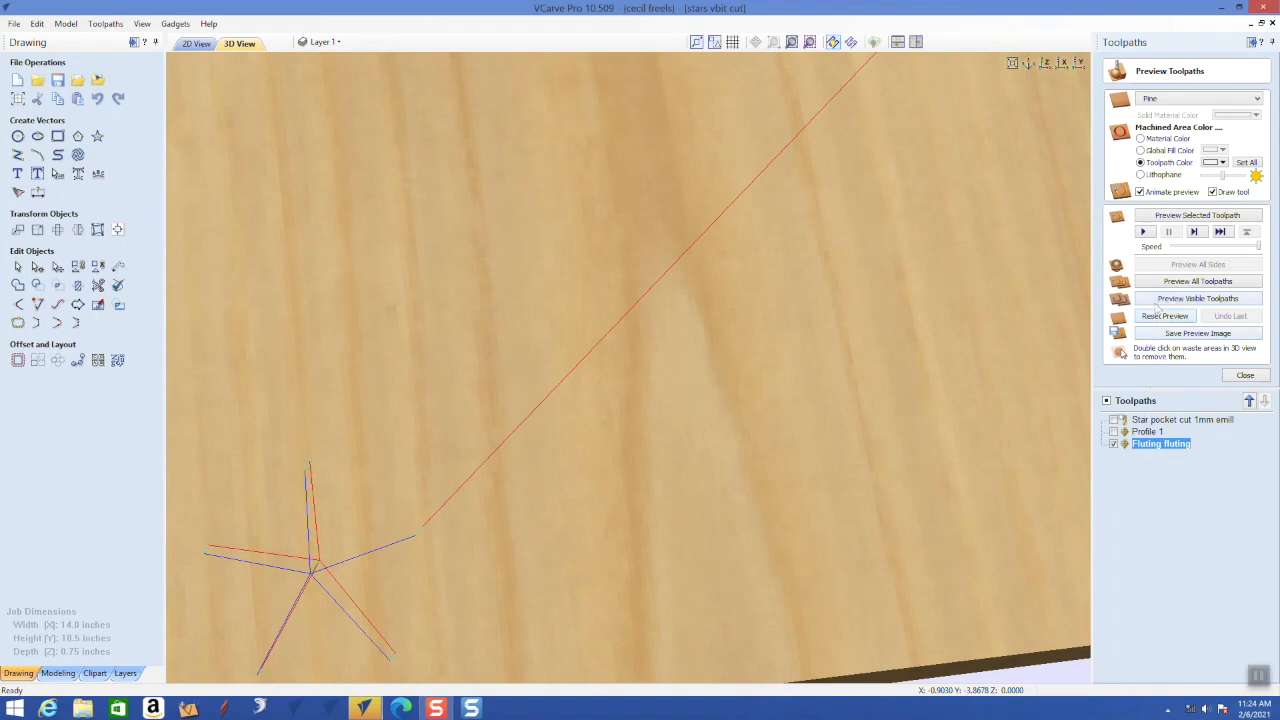
left_click(1155, 300)
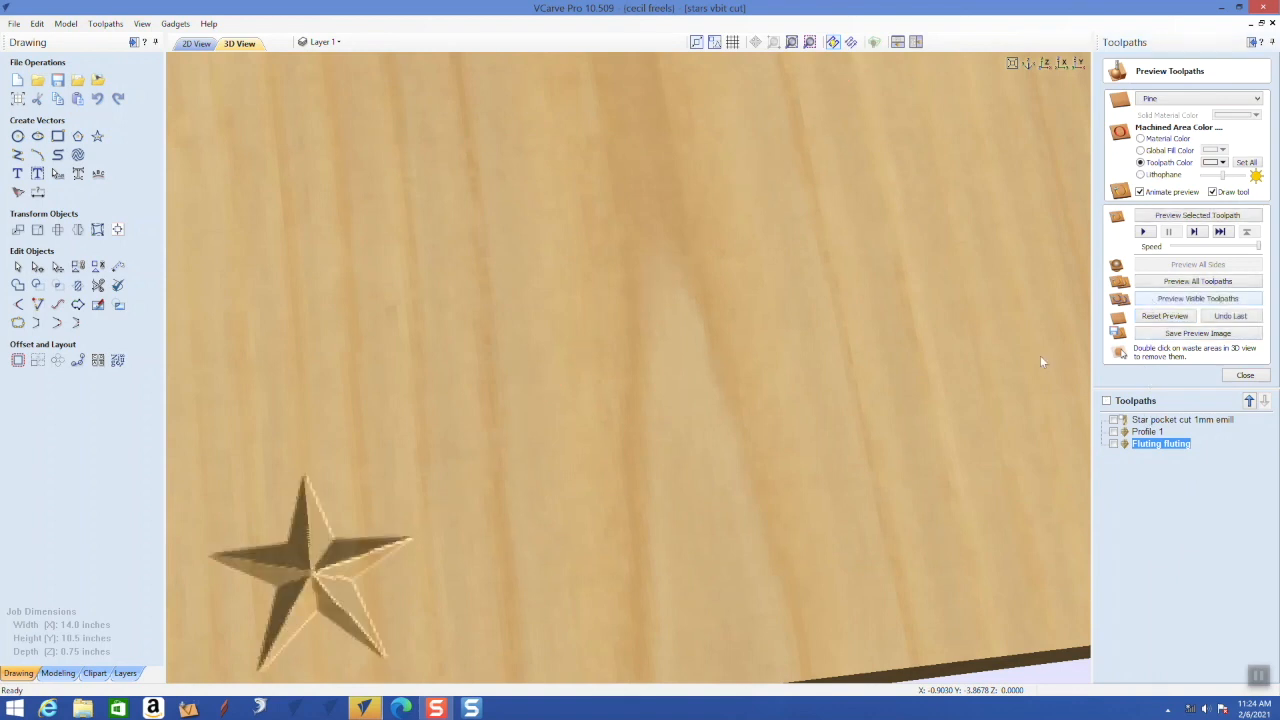
left_click_drag(339, 567, 382, 535)
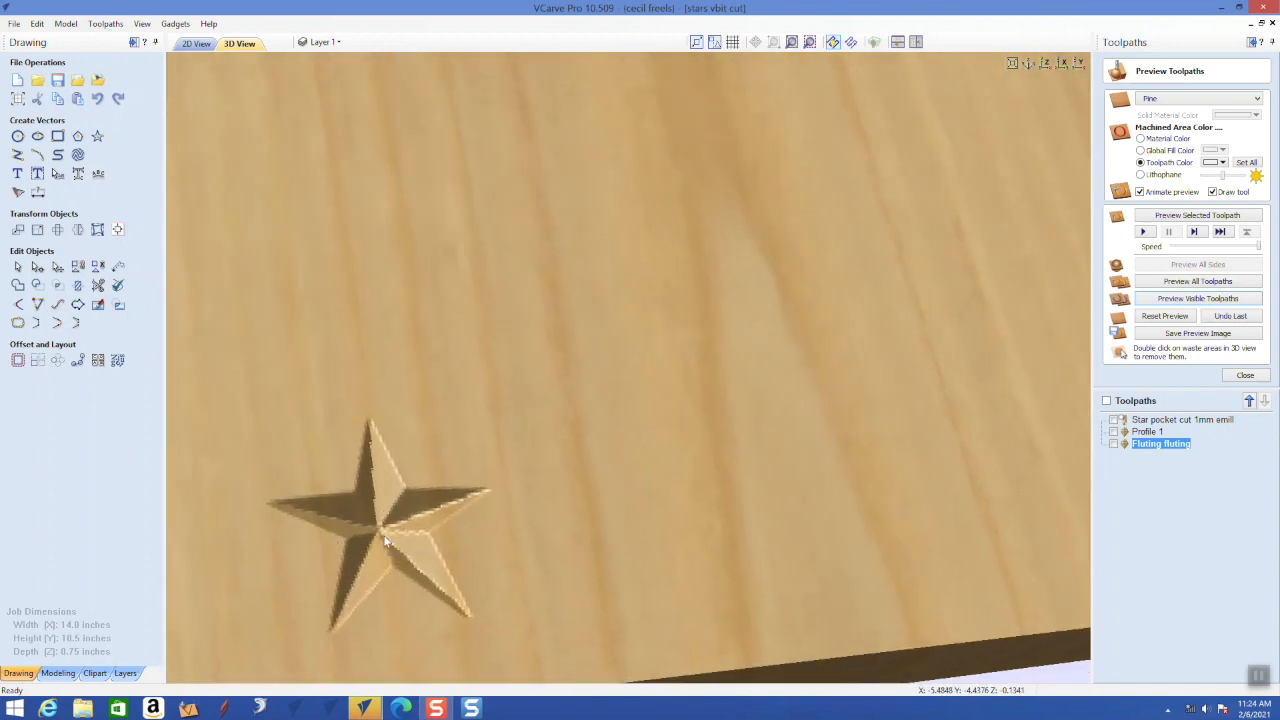
scroll(383, 538, "up", 2)
left_click_drag(330, 579, 372, 575)
left_click_drag(375, 557, 479, 523)
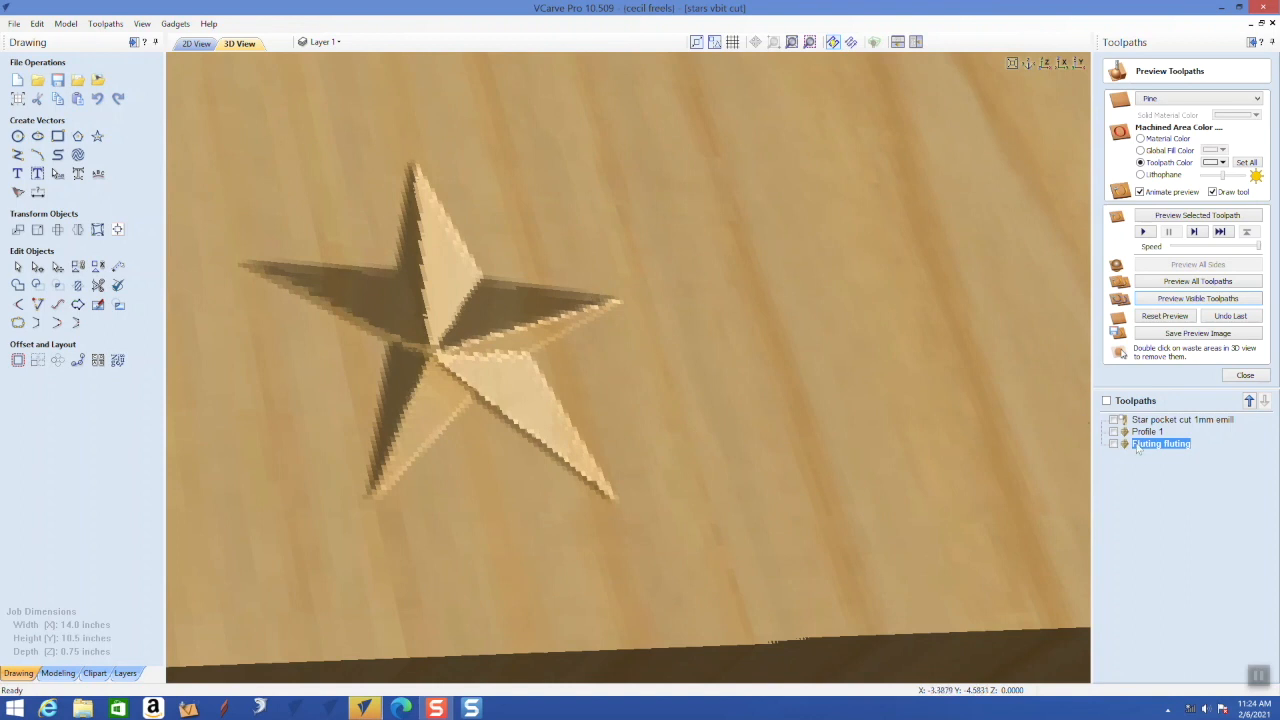
Delete the Profile 1 and Star pocket cut 1mm emill toolpaths, keeping only the fluting toolpath
mouse_move(1176, 449)
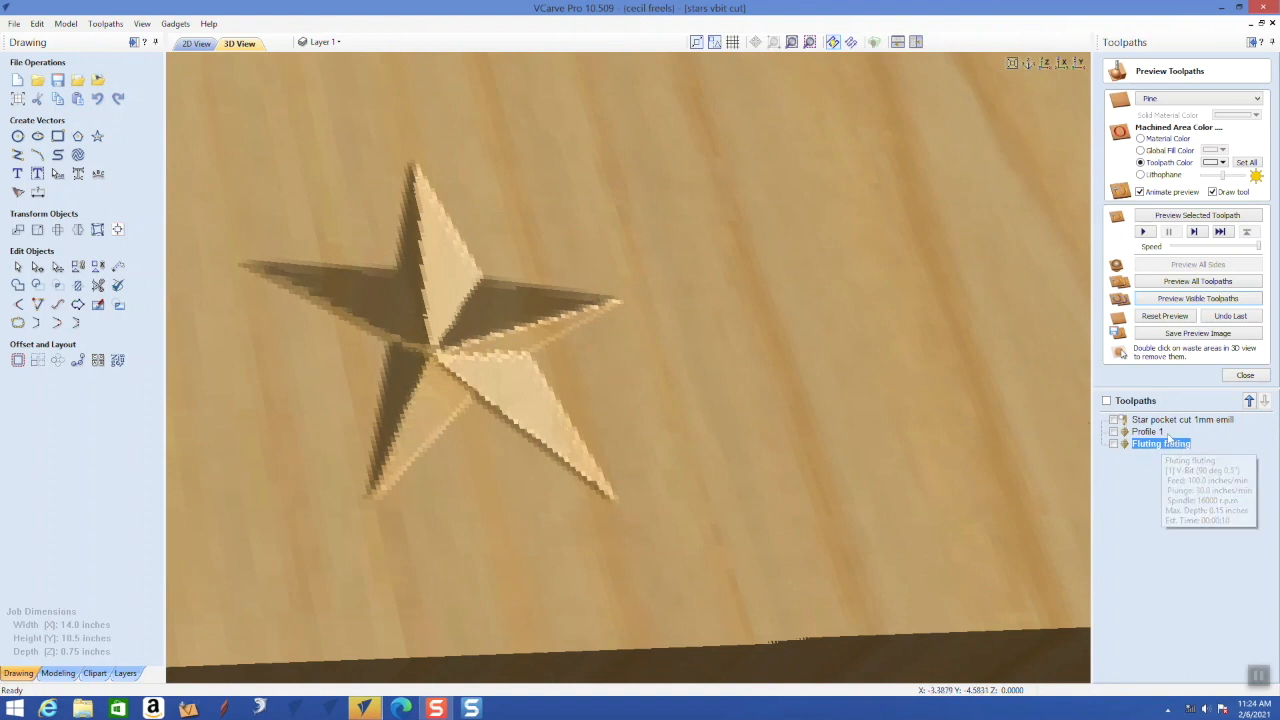
mouse_move(1136, 434)
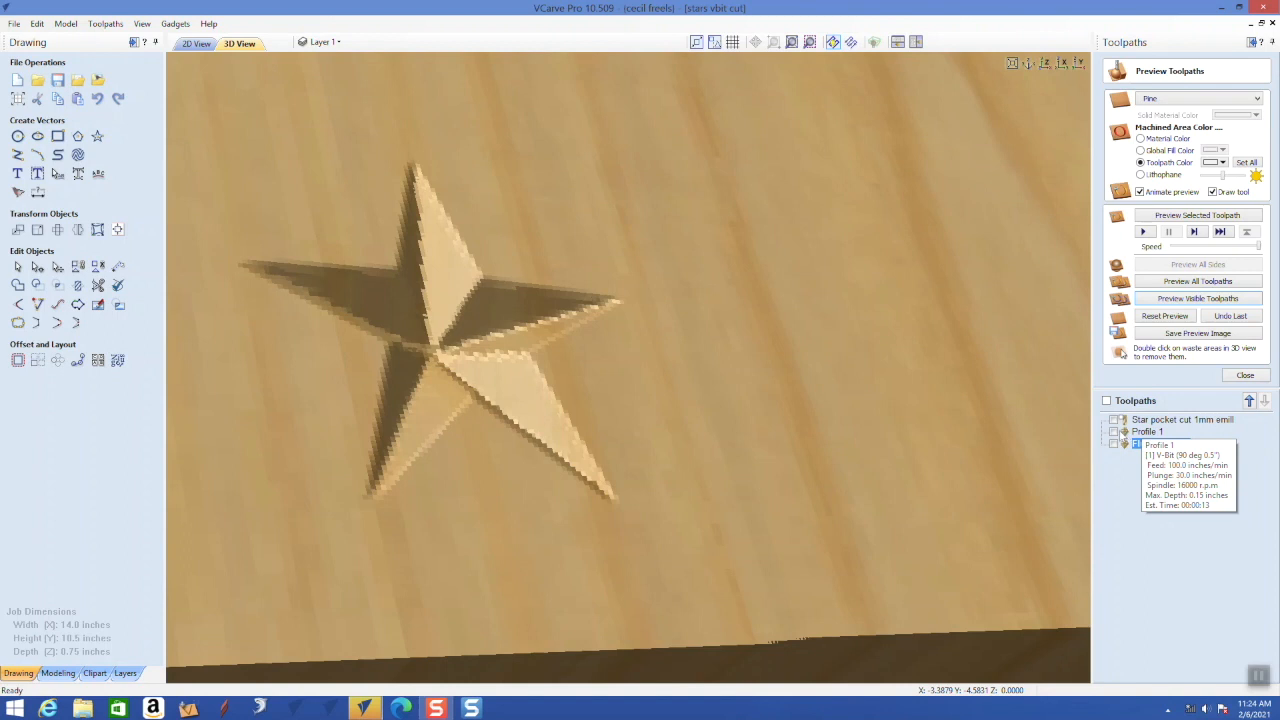
left_click(1137, 432)
right_click(1138, 432)
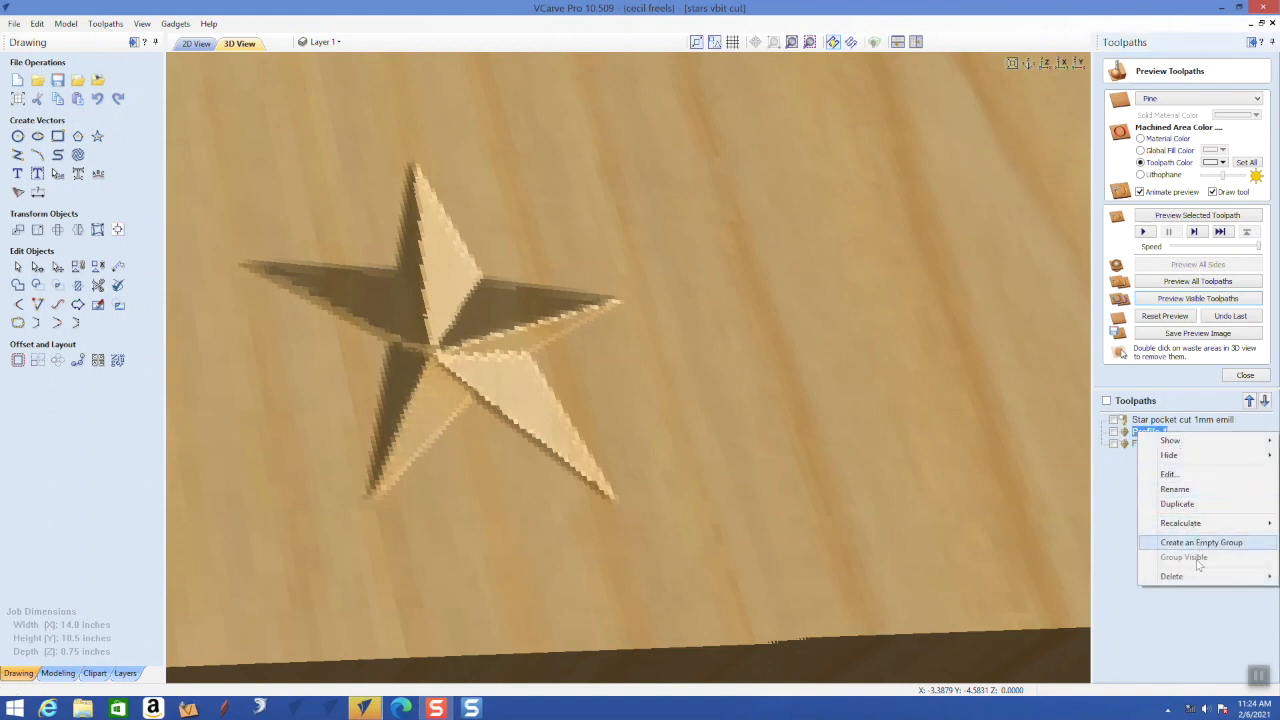
mouse_move(1192, 580)
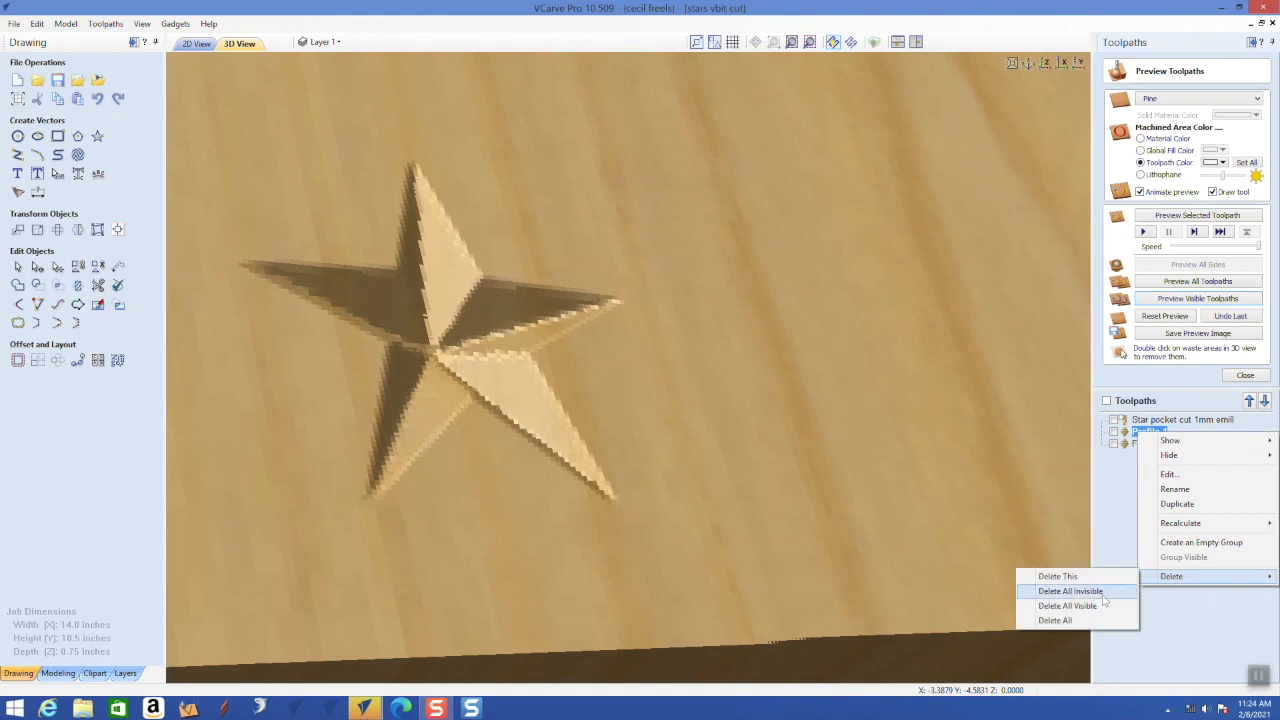
left_click(1064, 577)
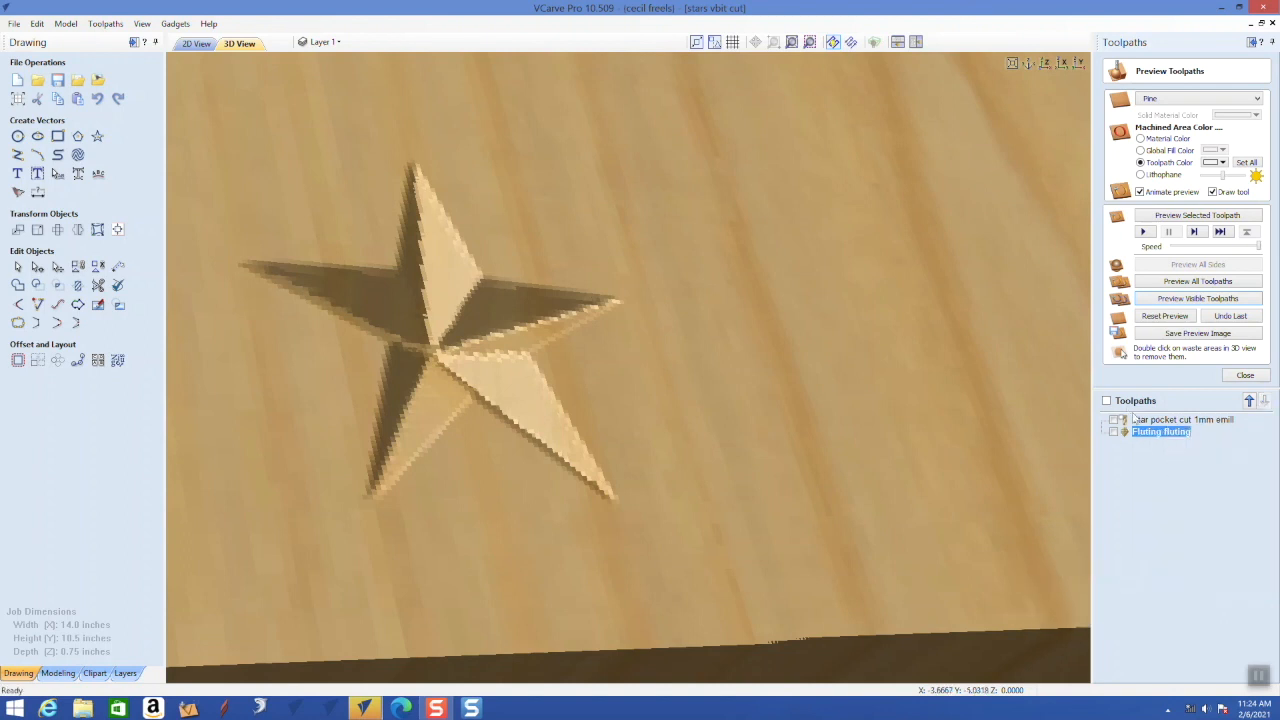
left_click(1142, 421)
right_click(1143, 424)
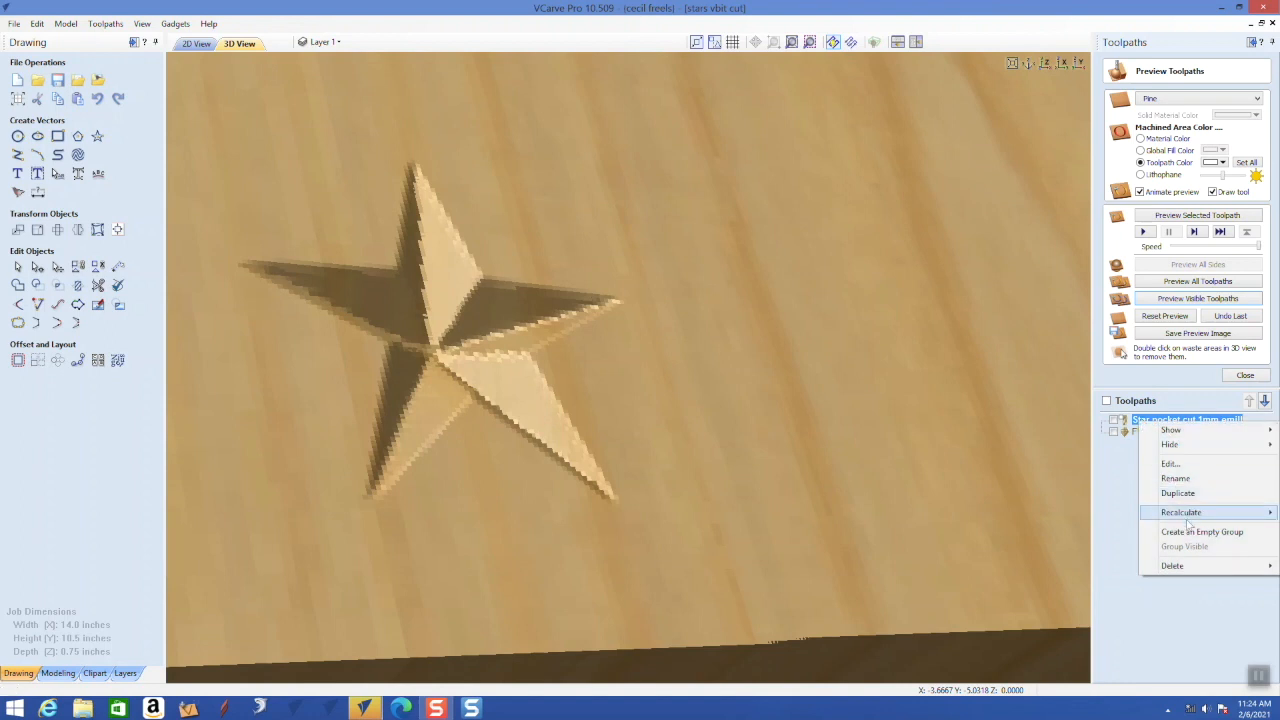
mouse_move(1182, 567)
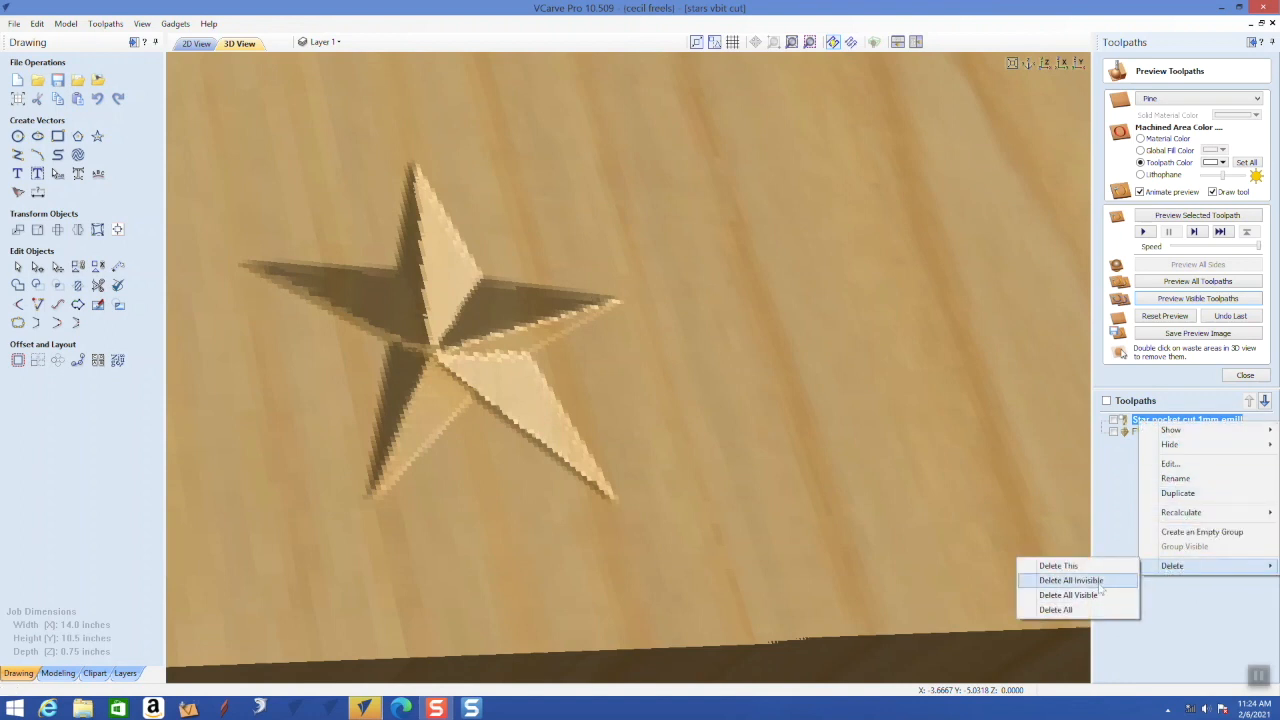
left_click(1077, 567)
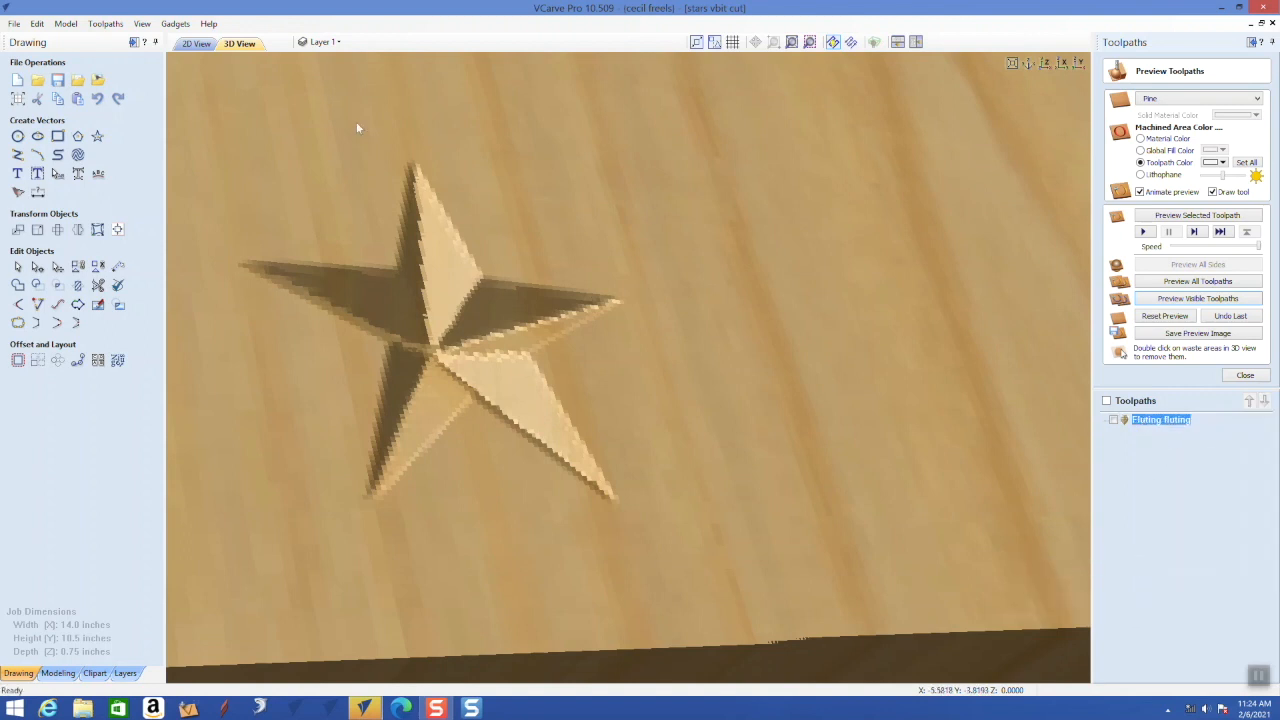
Return to the 2D drawing and inspect the nodes of the two star outlines
left_click(192, 46)
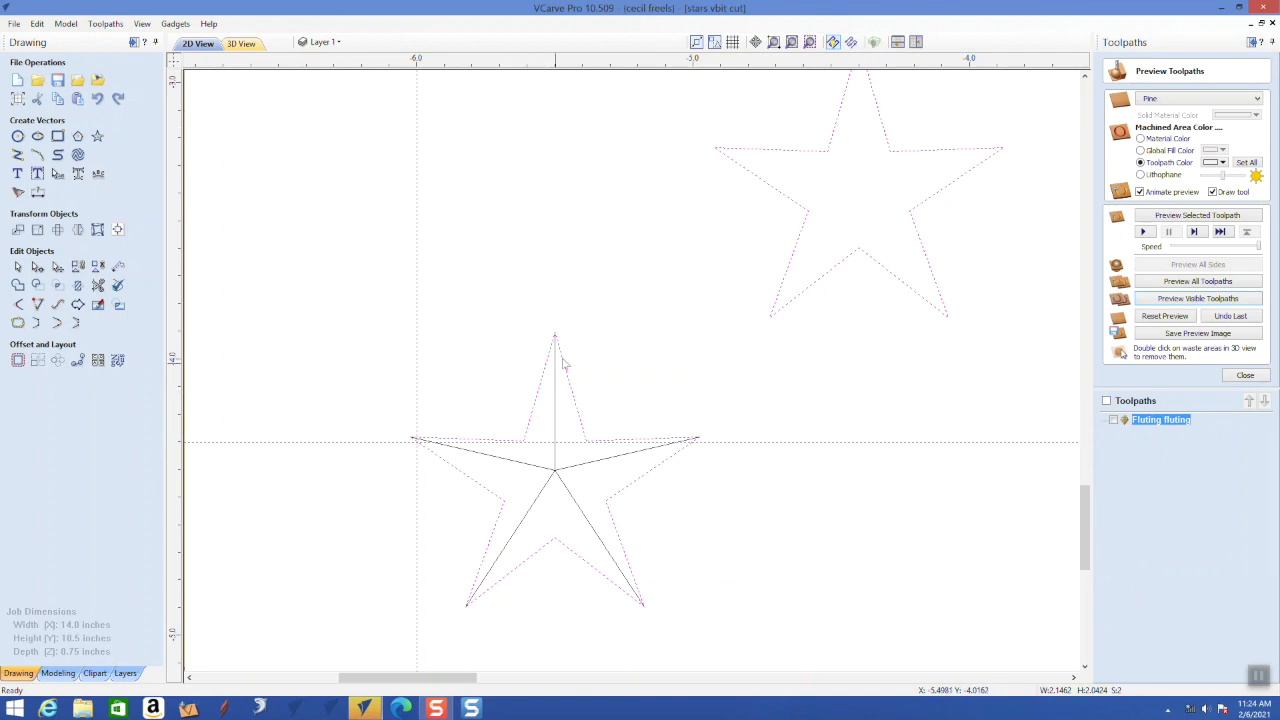
left_click(37, 268)
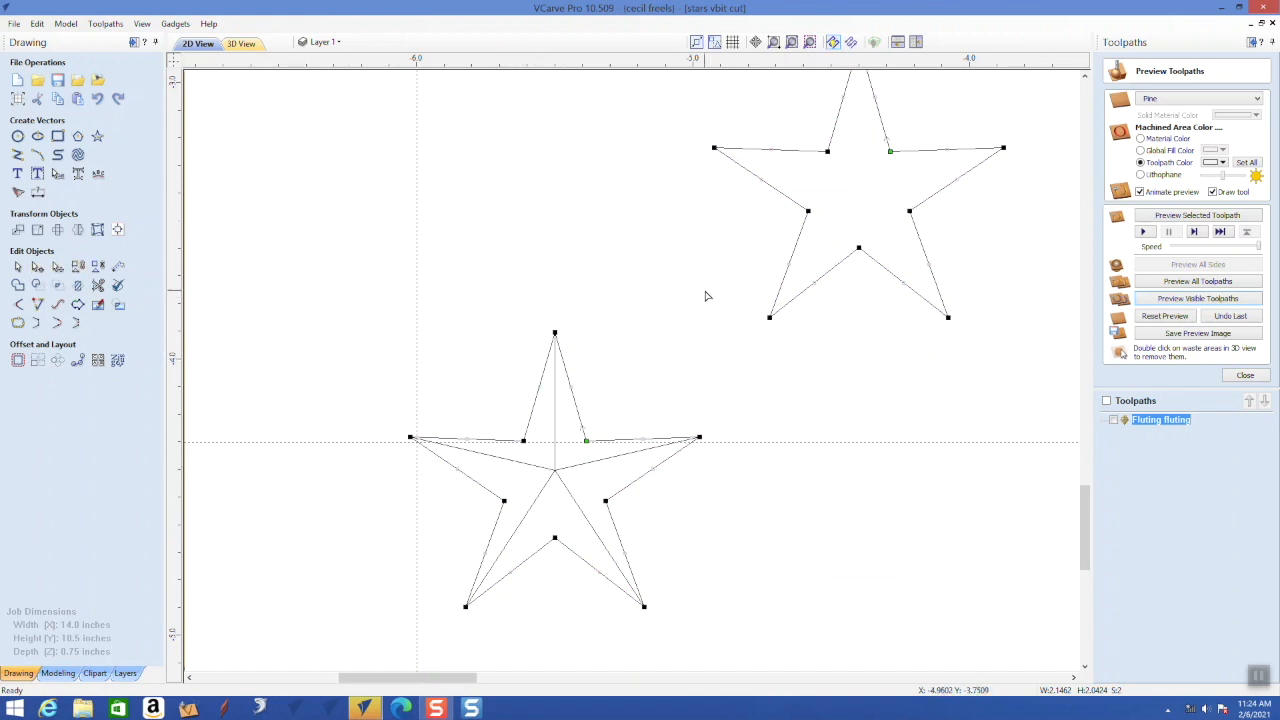
left_click(646, 351)
left_click(553, 467)
left_click(554, 438)
scroll(543, 306, "down", 3)
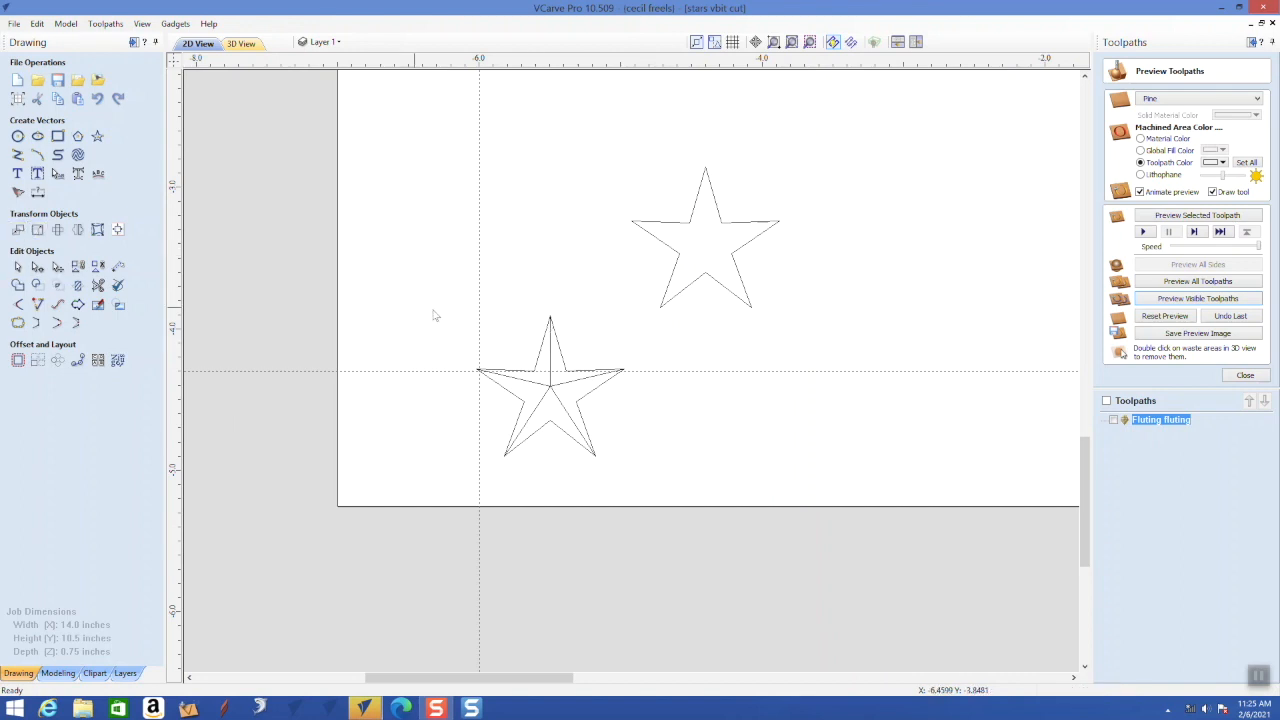
Copy the five tip-to-centre lines of the lower star and place the copy inside the upper star, matching its tips
left_click(544, 409)
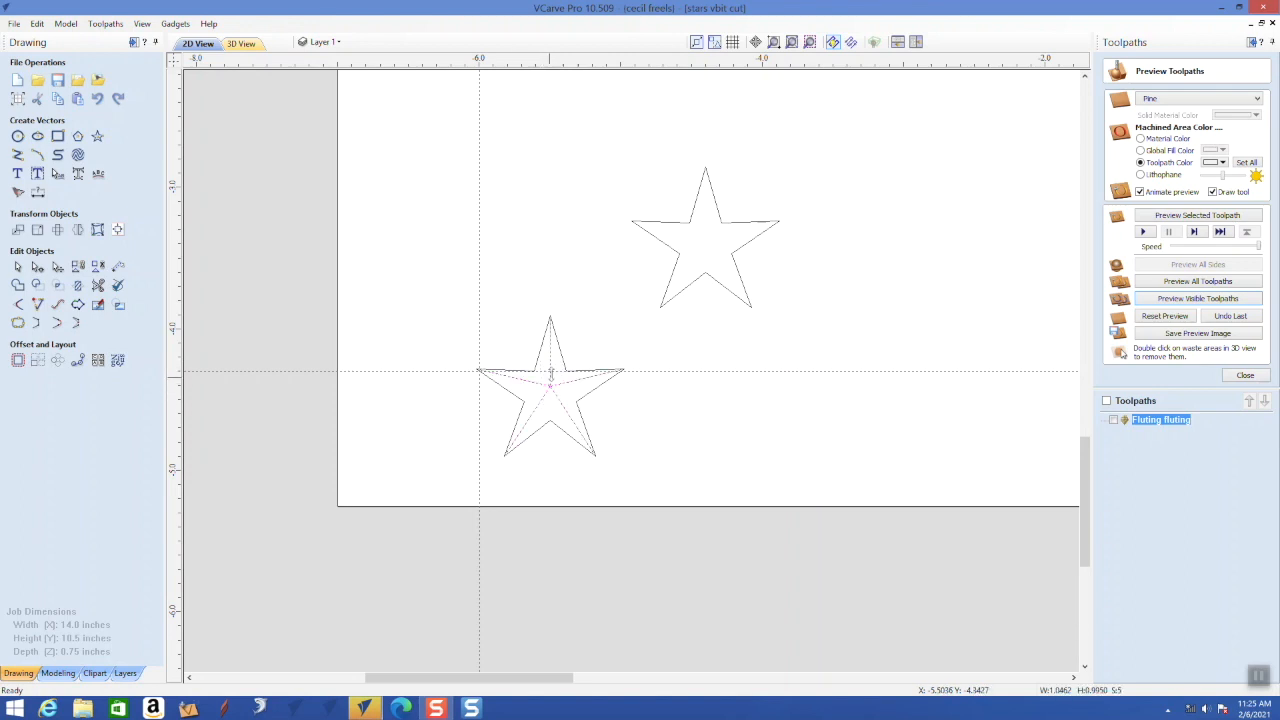
right_click(579, 323)
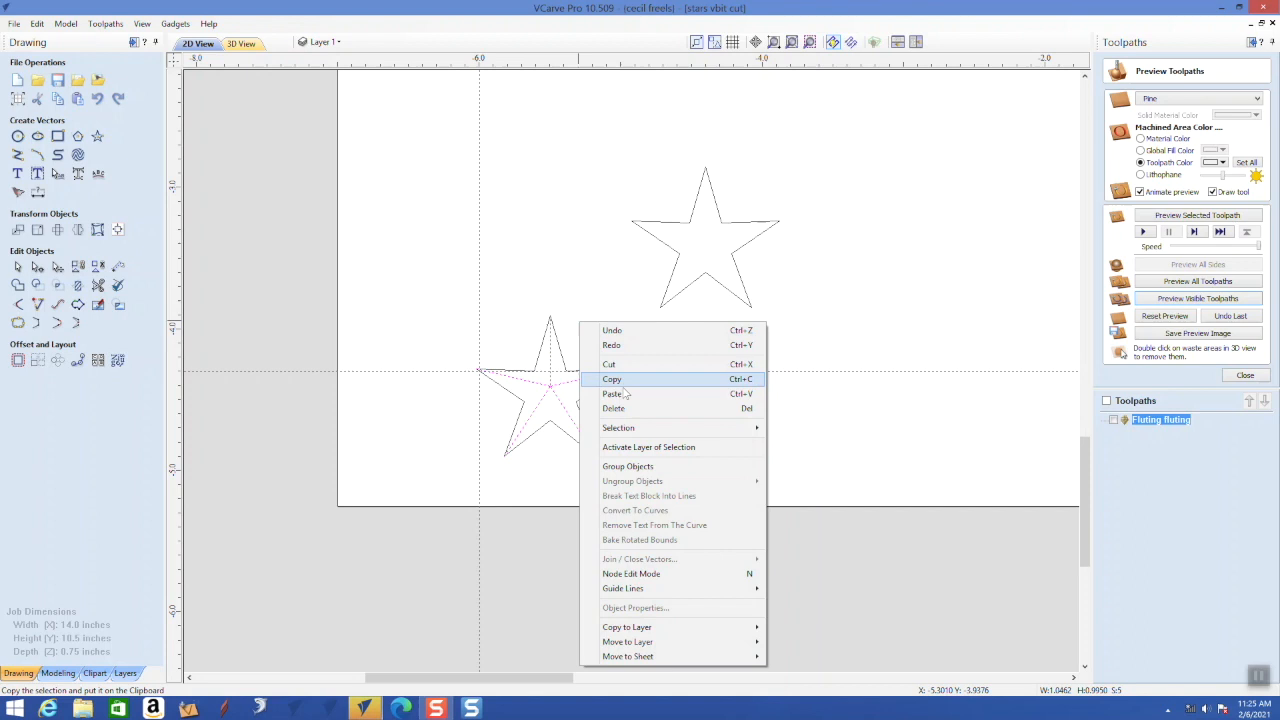
left_click(622, 379)
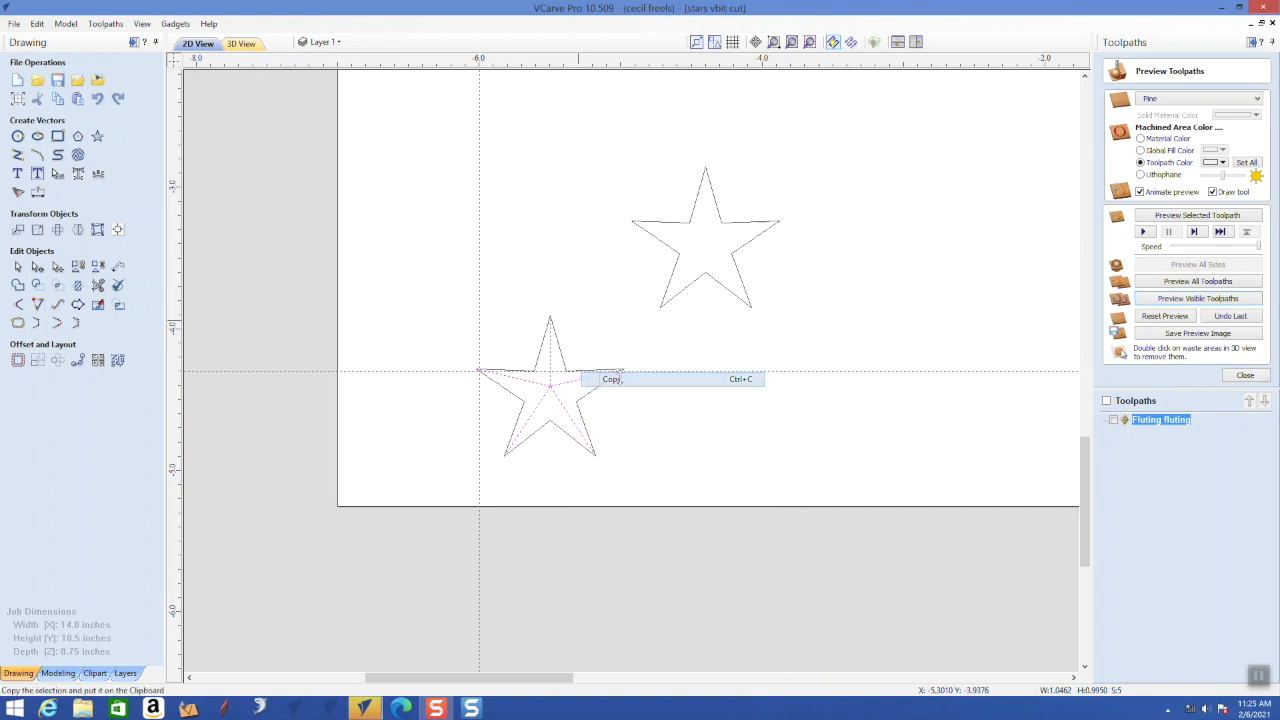
right_click(598, 326)
left_click(645, 398)
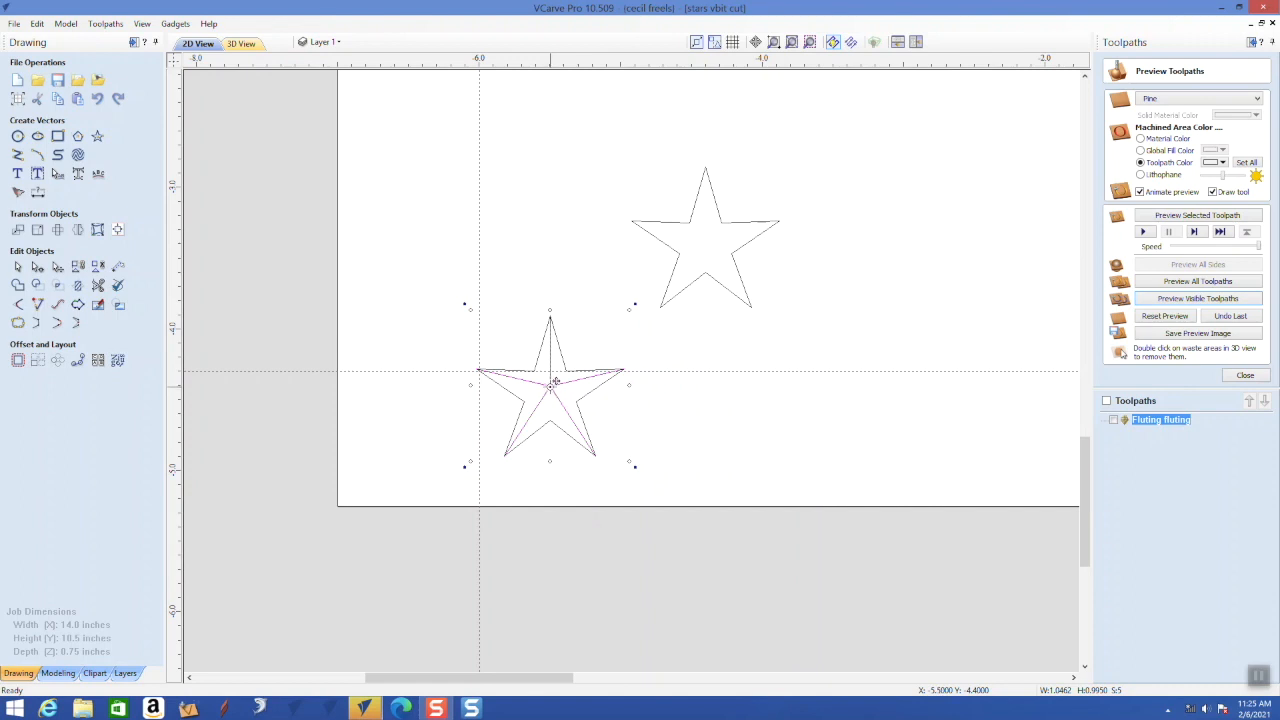
left_click_drag(555, 383, 707, 236)
left_click(602, 321)
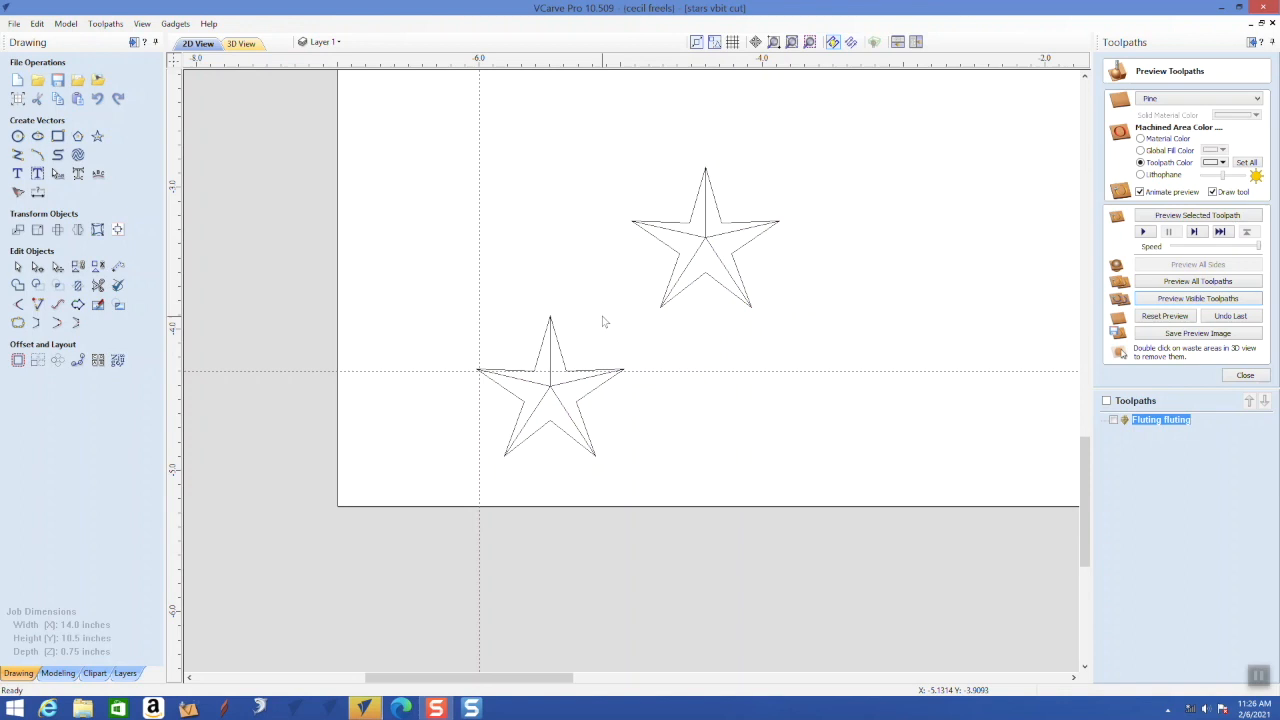
Delete both star outlines, leaving only the tip-to-centre lines
left_click(727, 291)
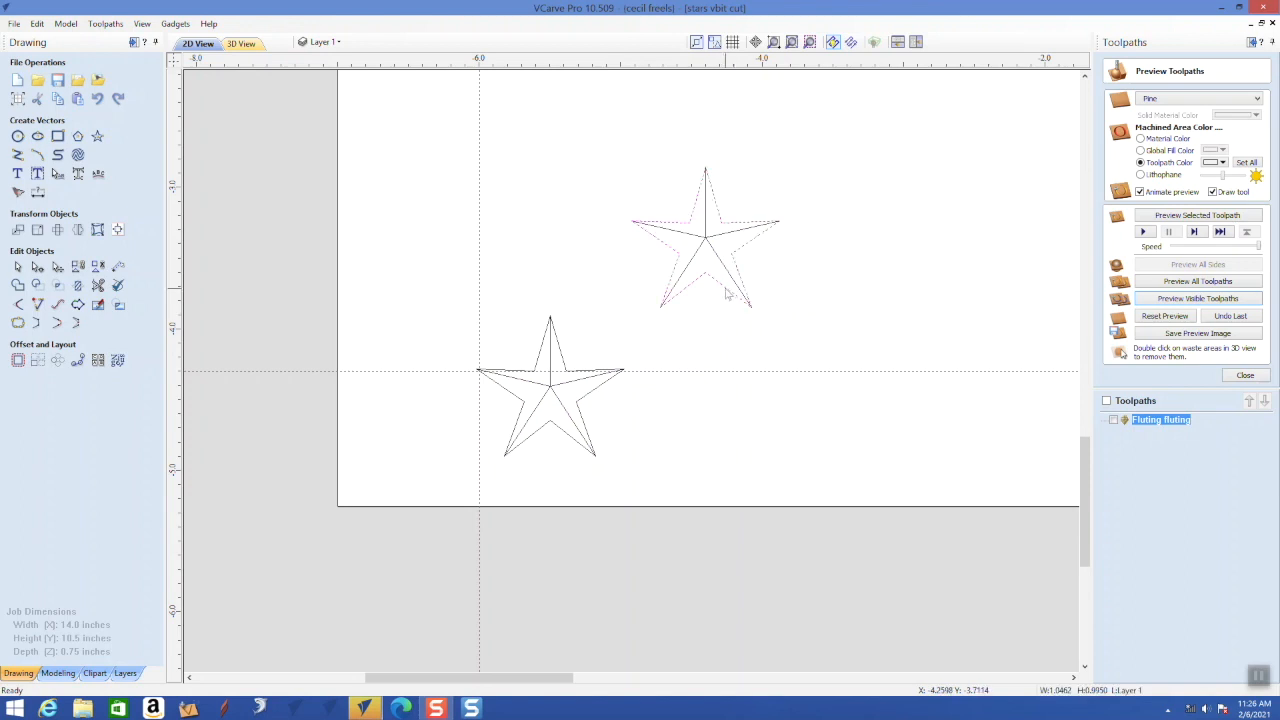
key("Delete")
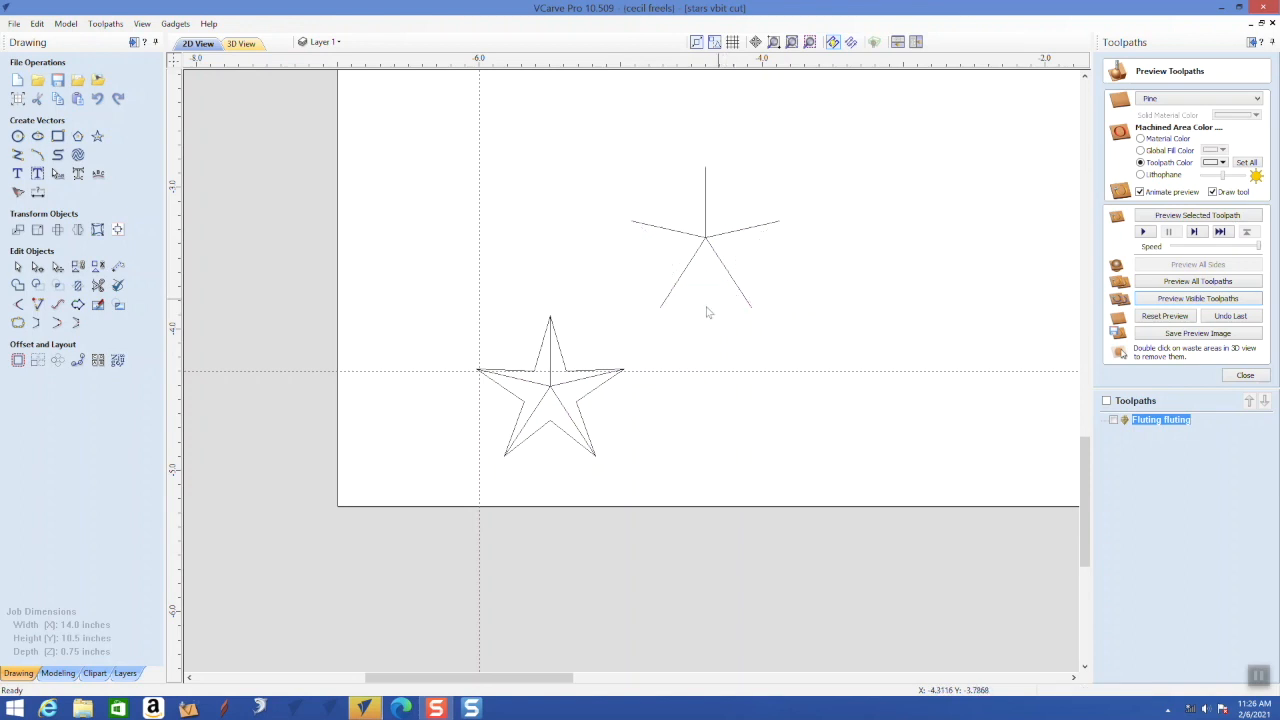
left_click(563, 352)
key("Delete")
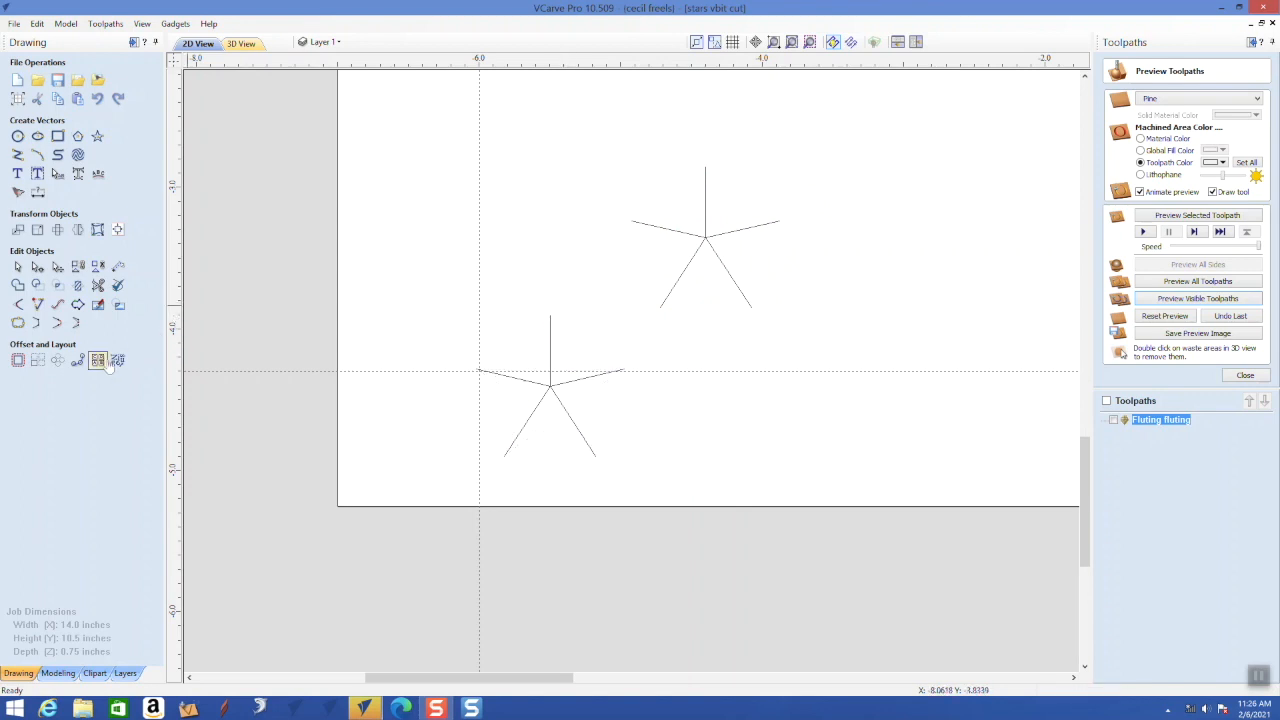
Array copy the upper star's five lines into 4 rows and 5 columns with a 2.0 inch offset in X and Y
left_click_drag(600, 343, 520, 430)
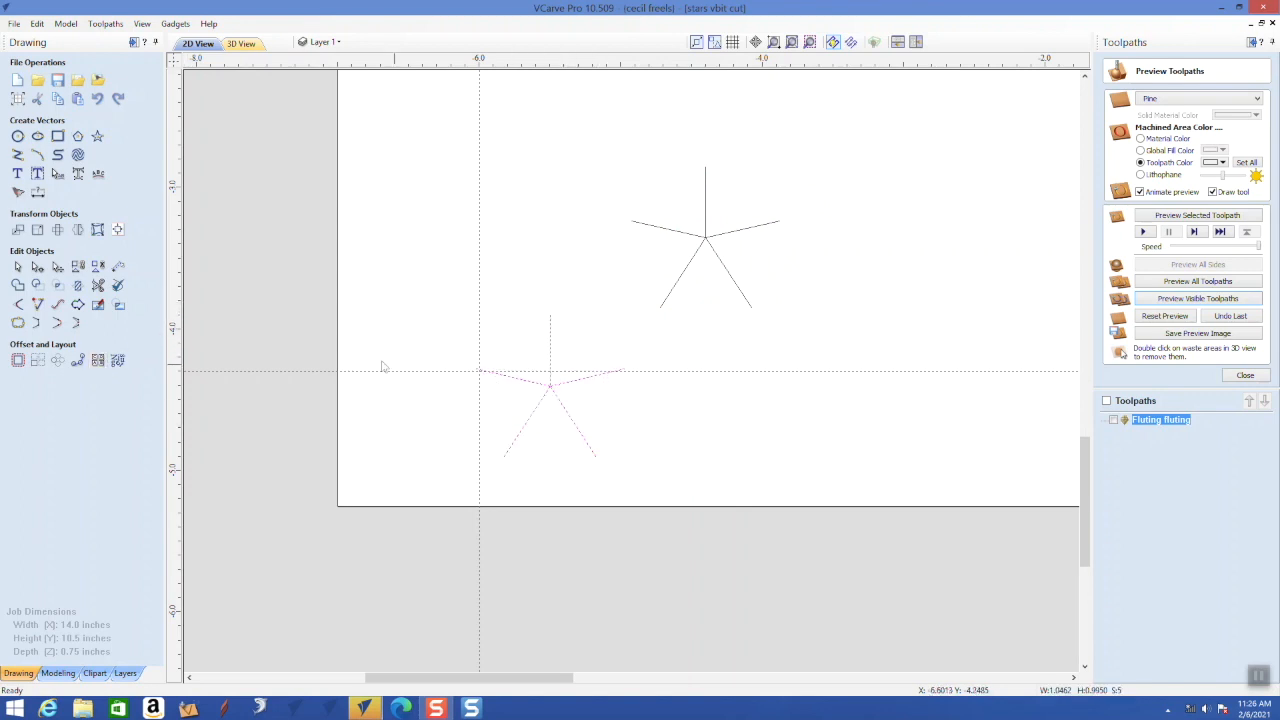
left_click_drag(794, 198, 684, 278)
left_click(38, 361)
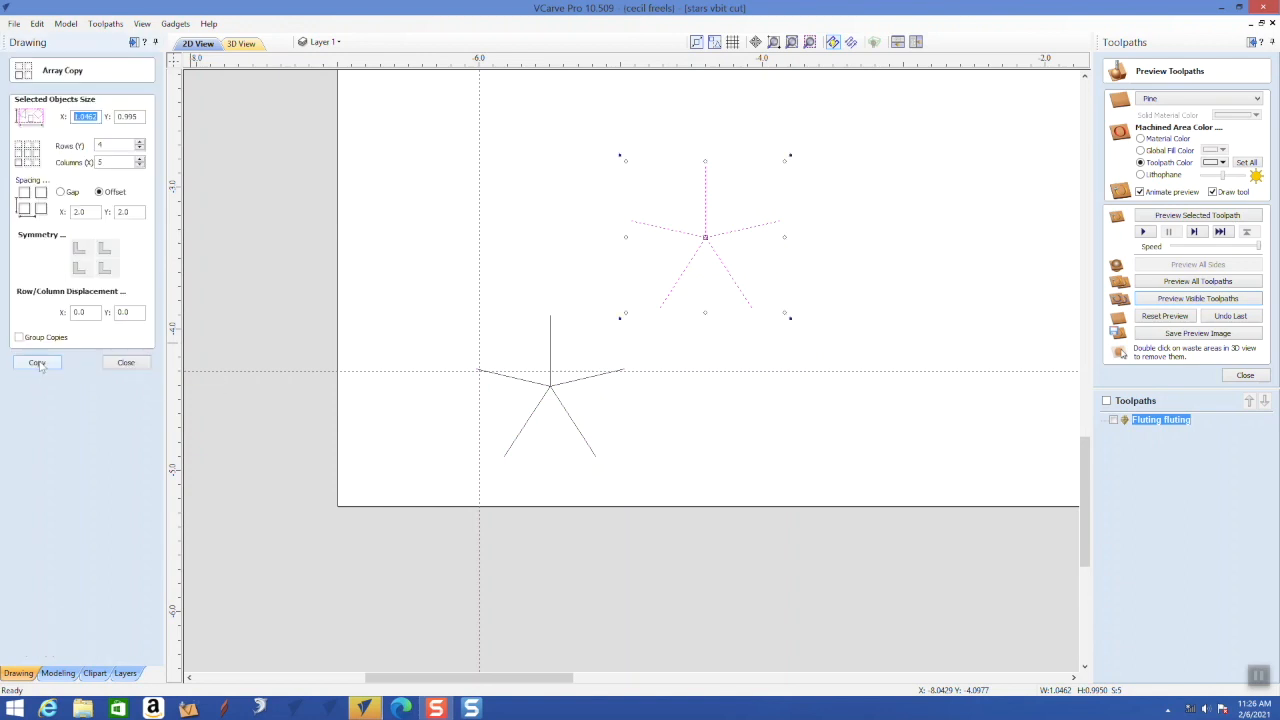
left_click(37, 362)
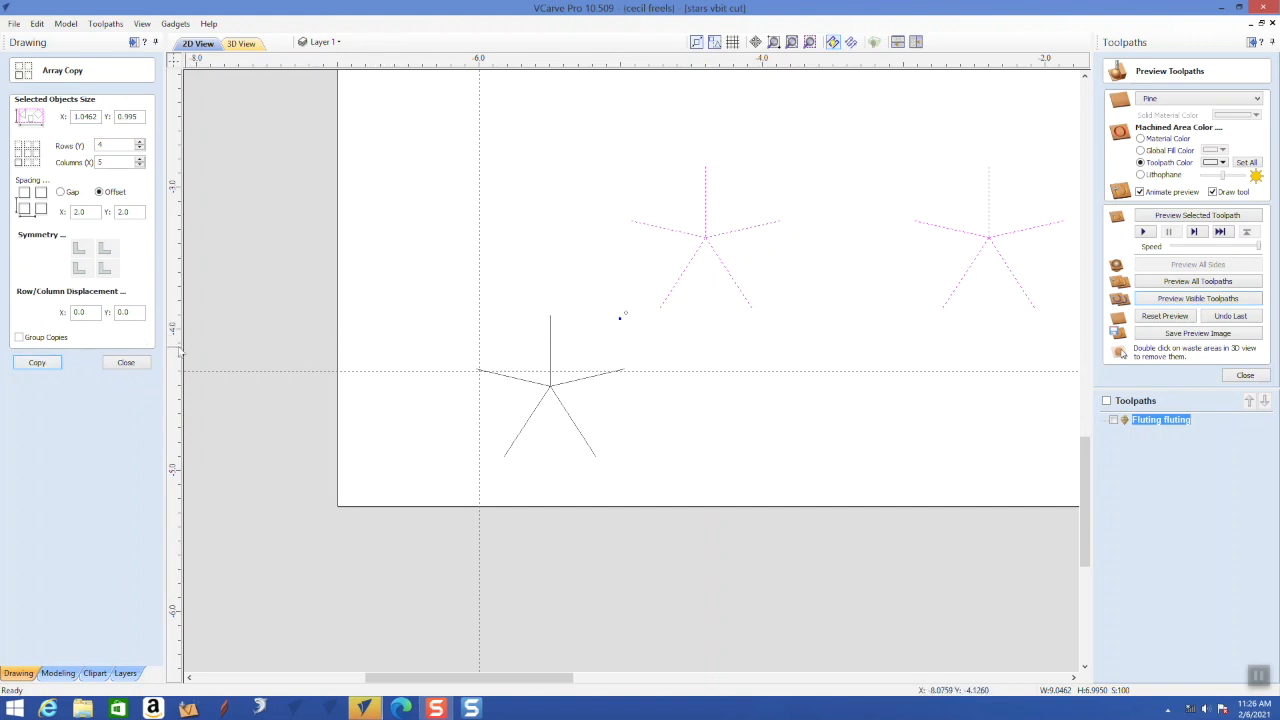
left_click(126, 363)
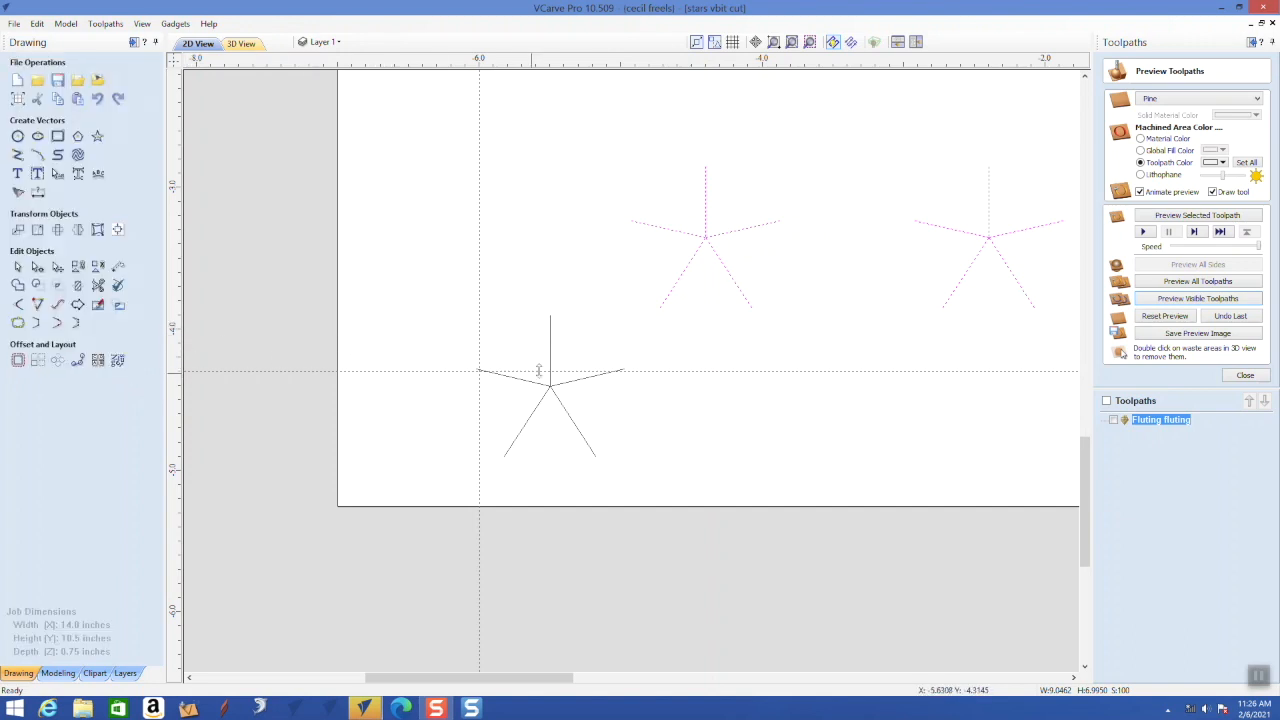
Array copy the lower star's five lines into 5 rows and 6 columns with a 2.0 inch offset in X and Y
left_click(527, 402)
left_click(37, 360)
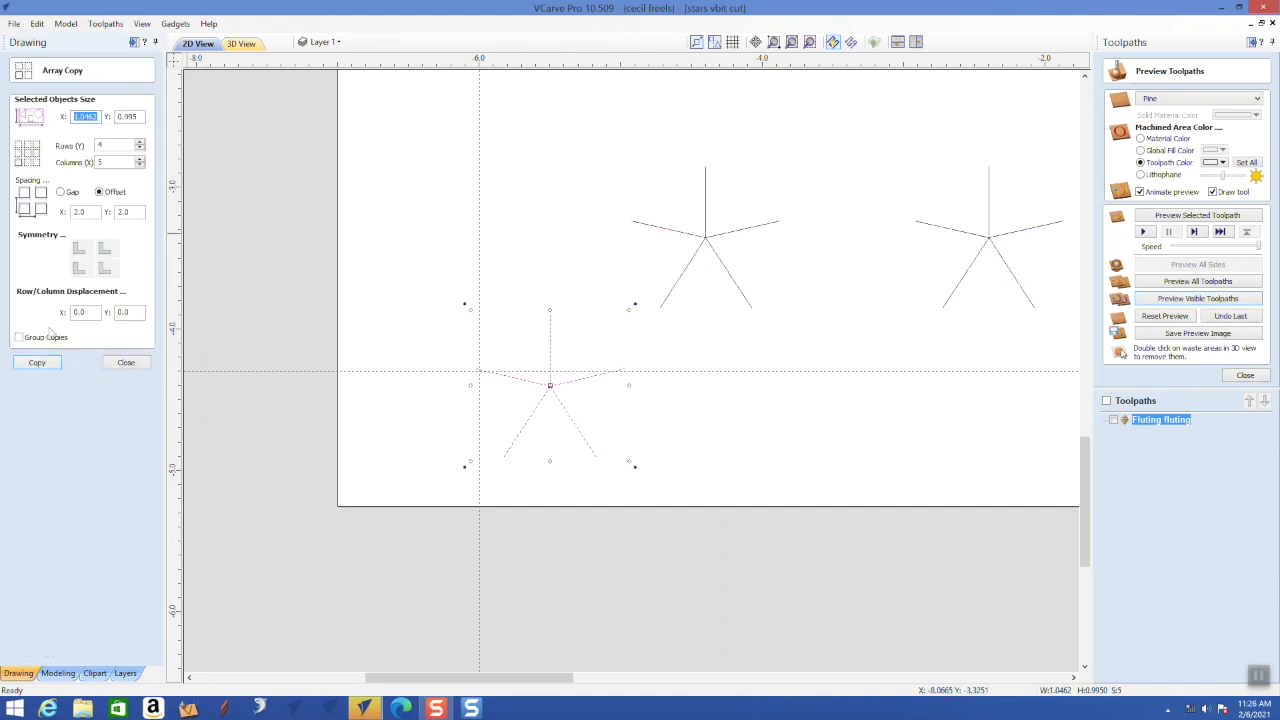
left_click(140, 143)
left_click(140, 163)
left_click(37, 363)
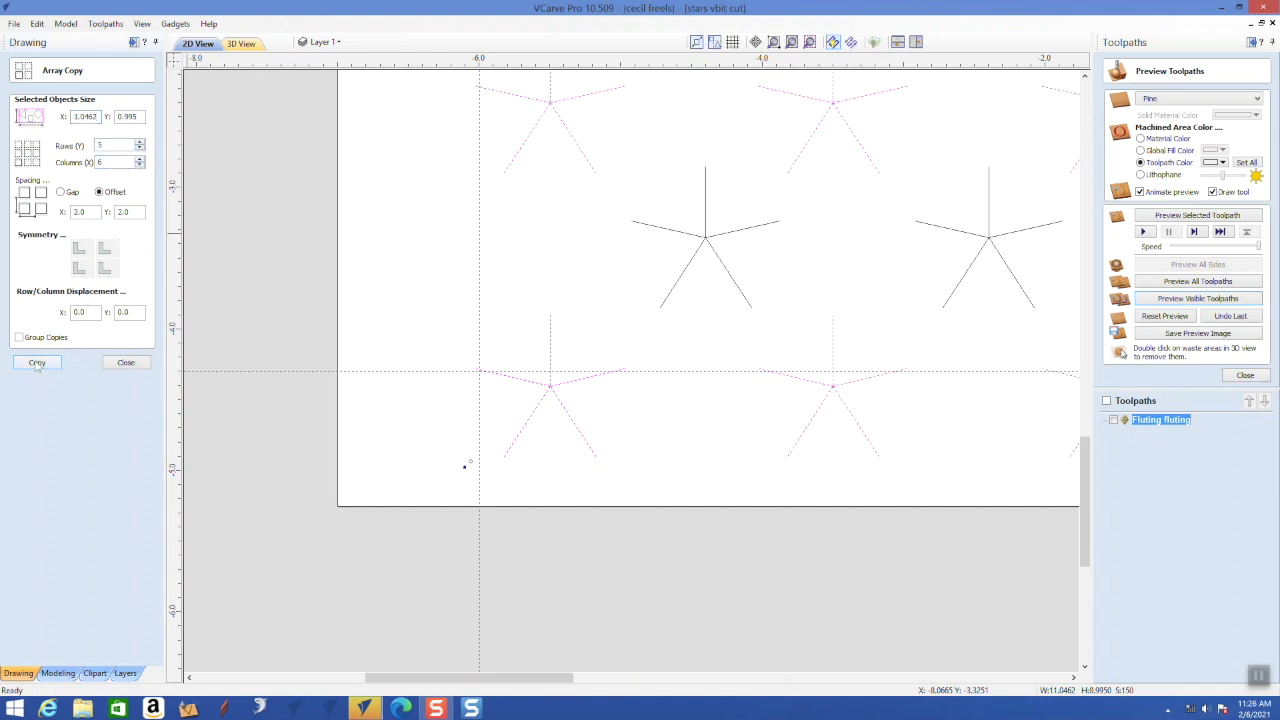
left_click(118, 365)
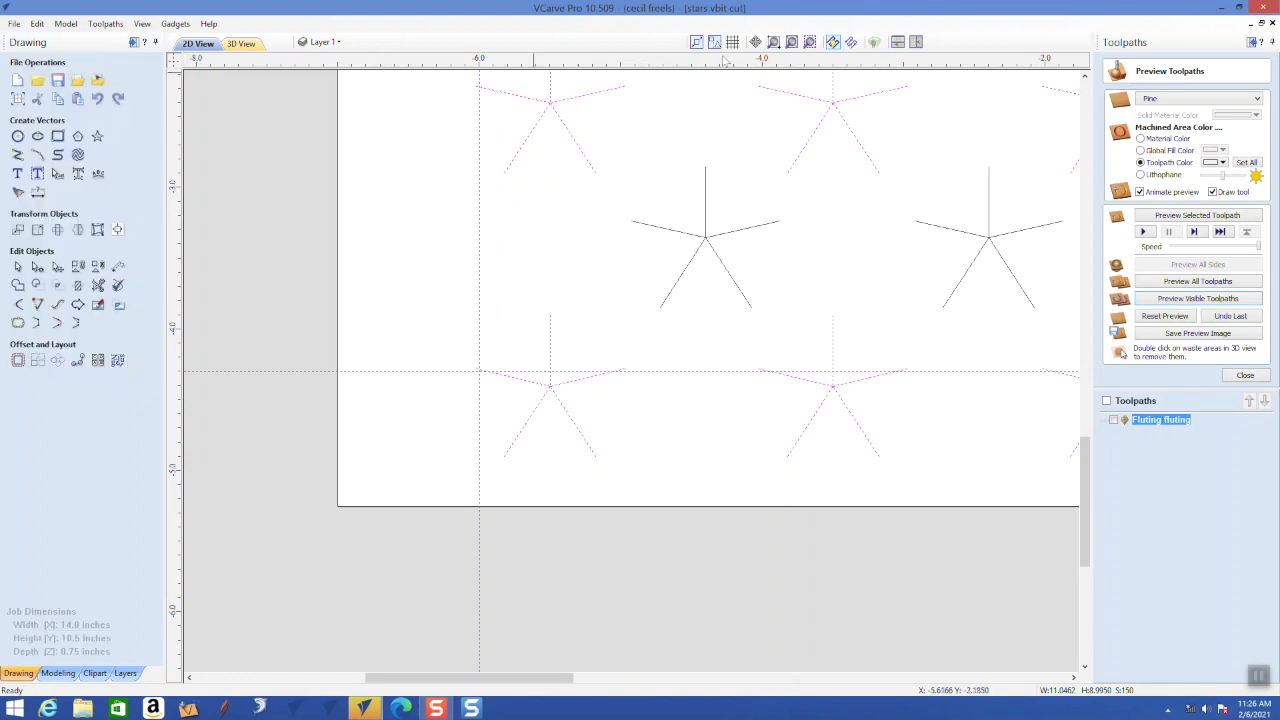
Select all the star lines on the sheet and scale them to 110% with width and height linked
left_click(791, 42)
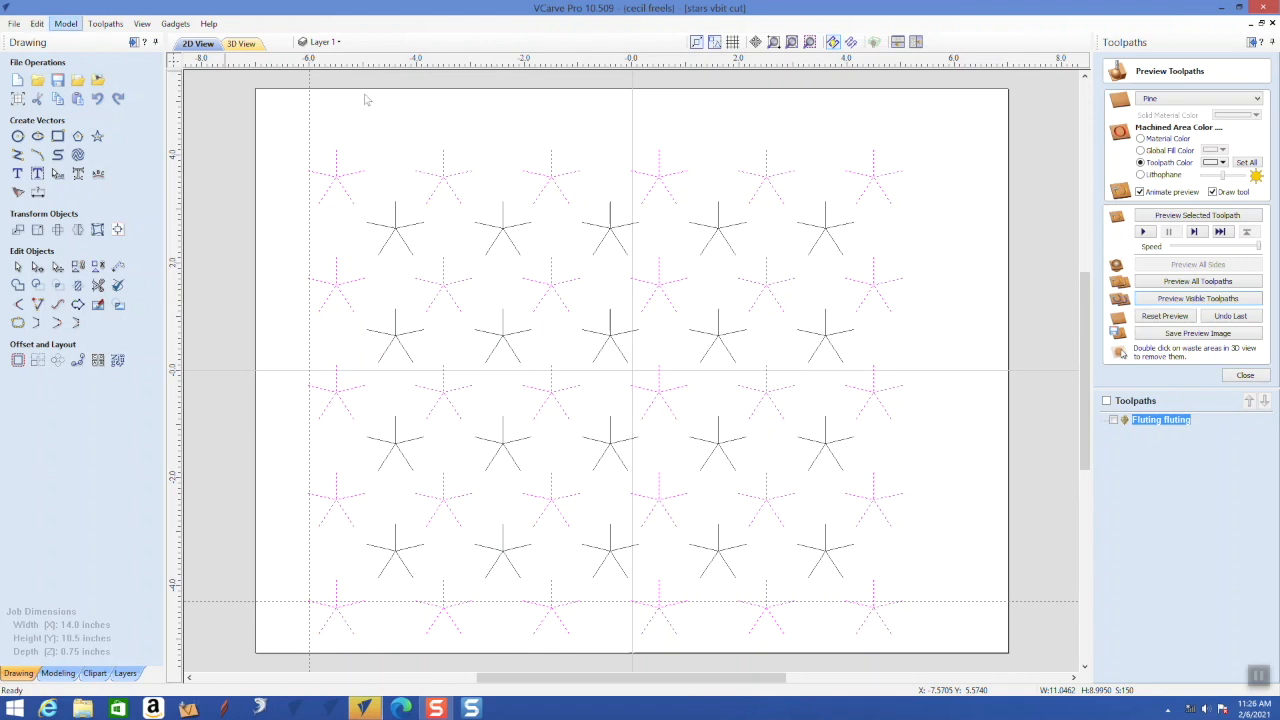
left_click(967, 118)
left_click_drag(972, 114, 282, 647)
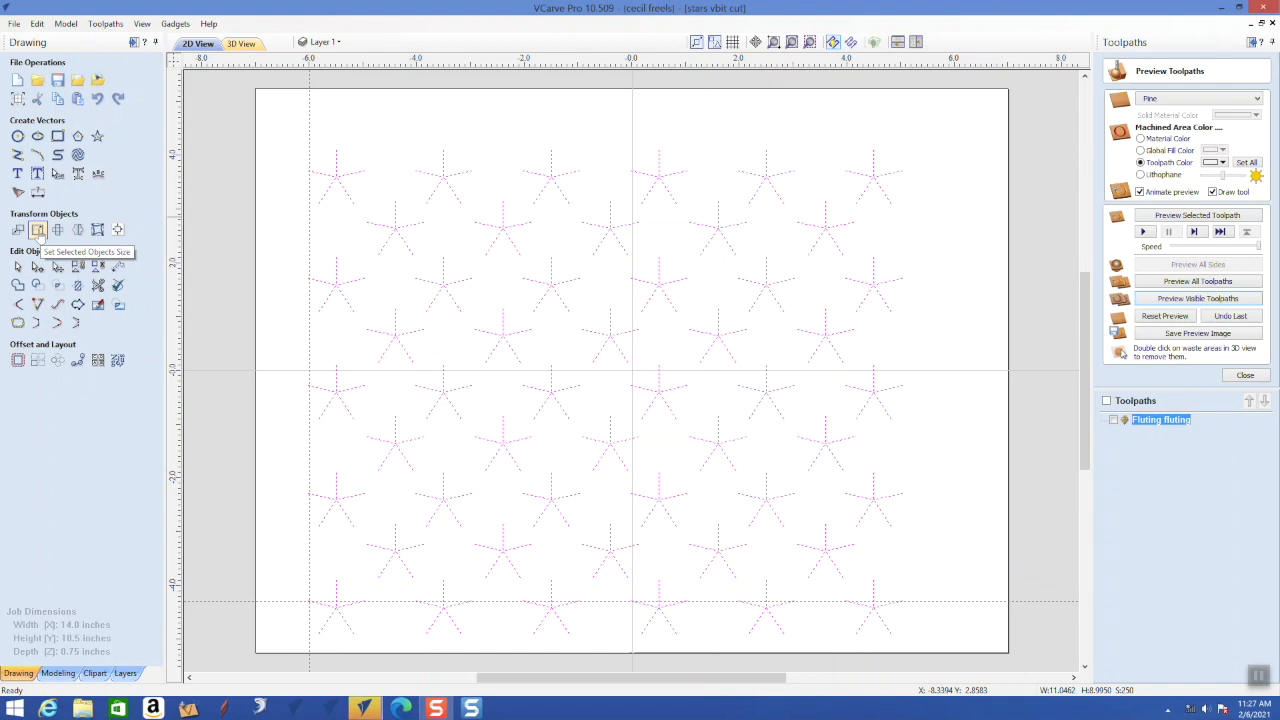
left_click(38, 231)
left_click_drag(86, 233, 31, 235)
type("110")
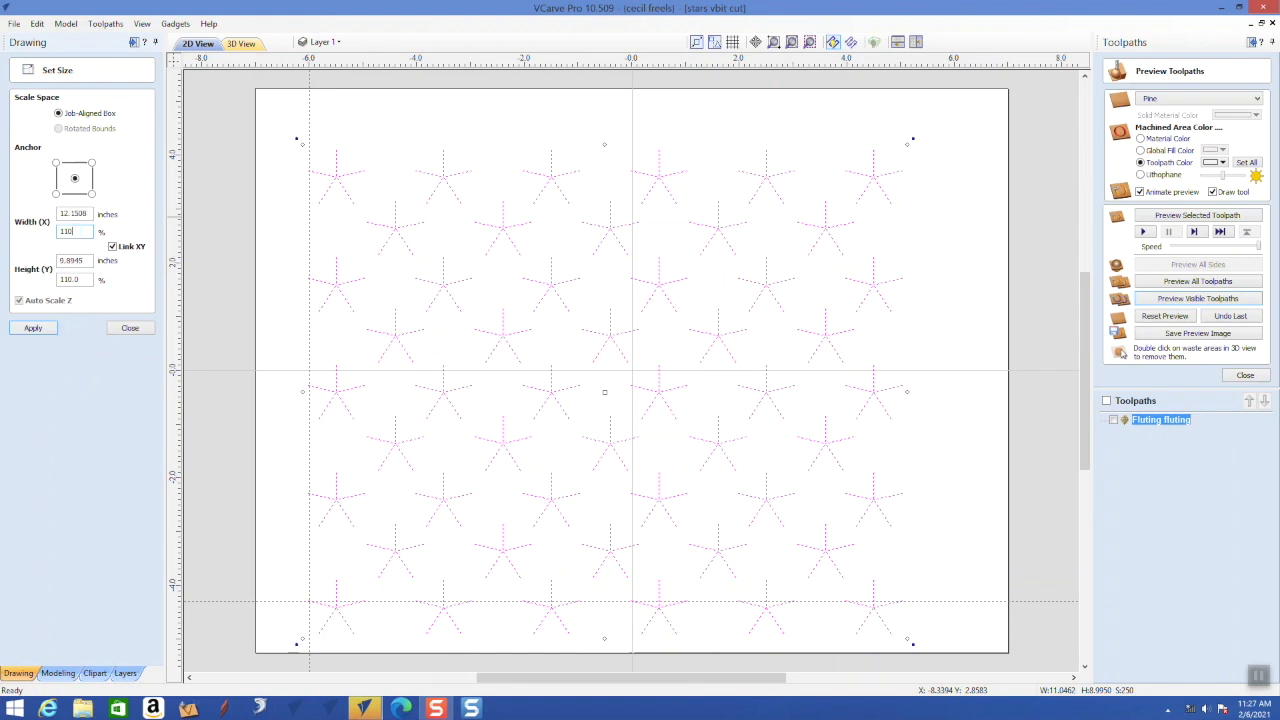
left_click(33, 330)
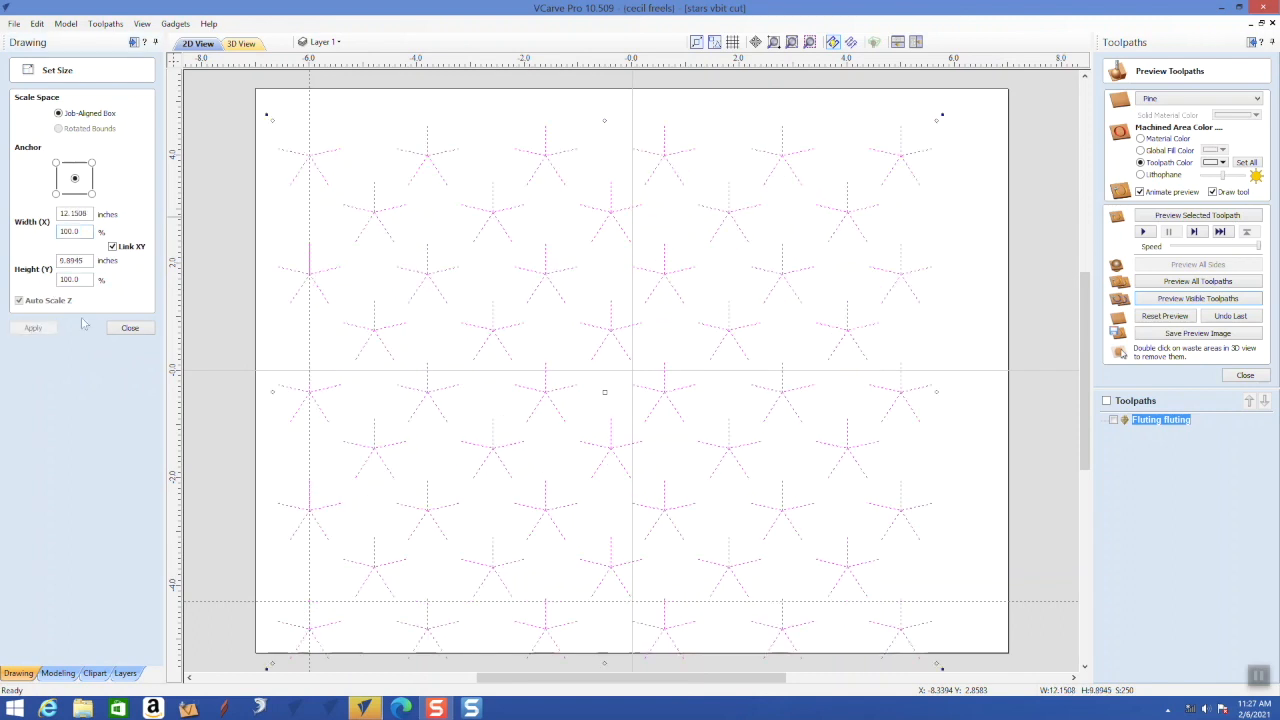
left_click(130, 328)
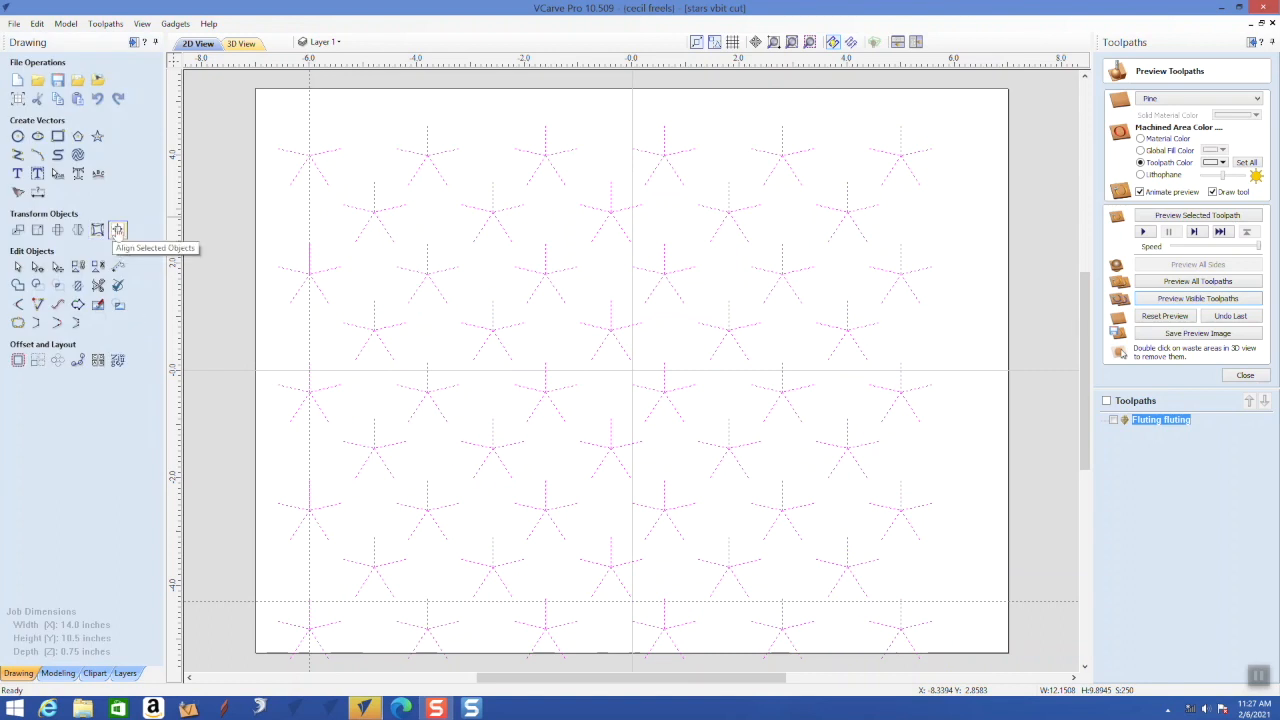
Centre the enlarged star field on the material in both directions
left_click(118, 230)
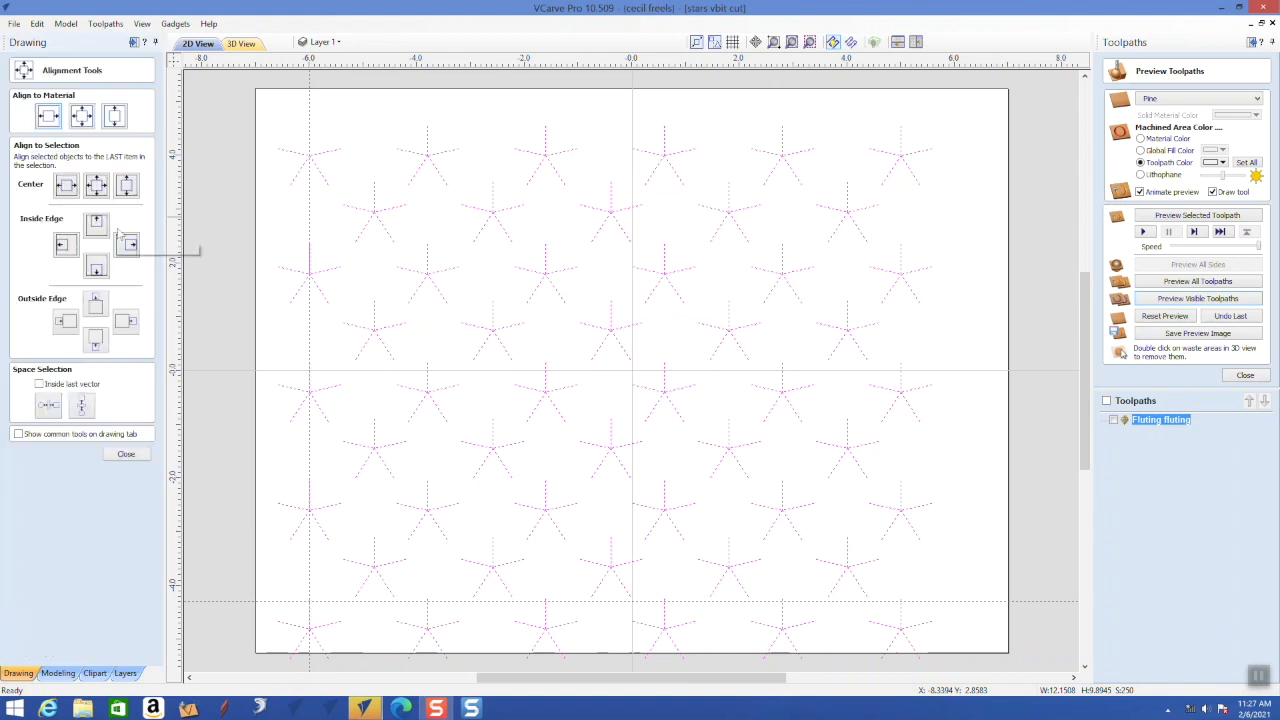
left_click(86, 118)
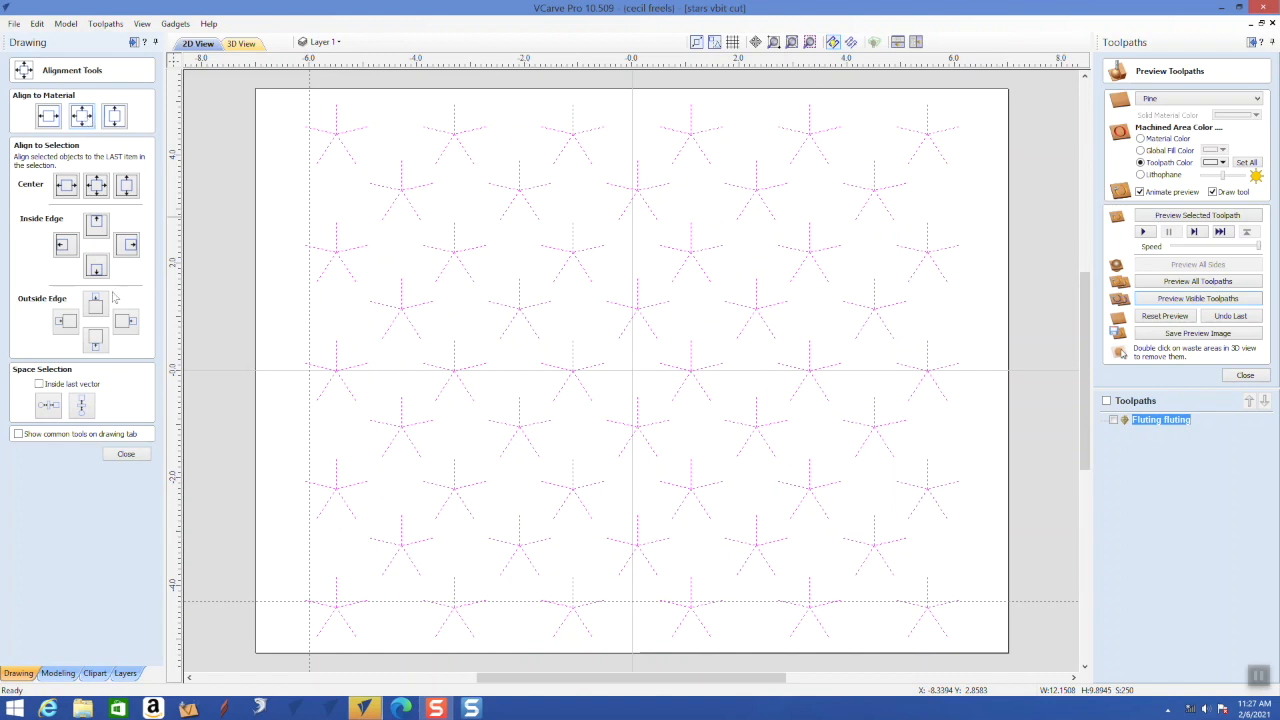
left_click(126, 455)
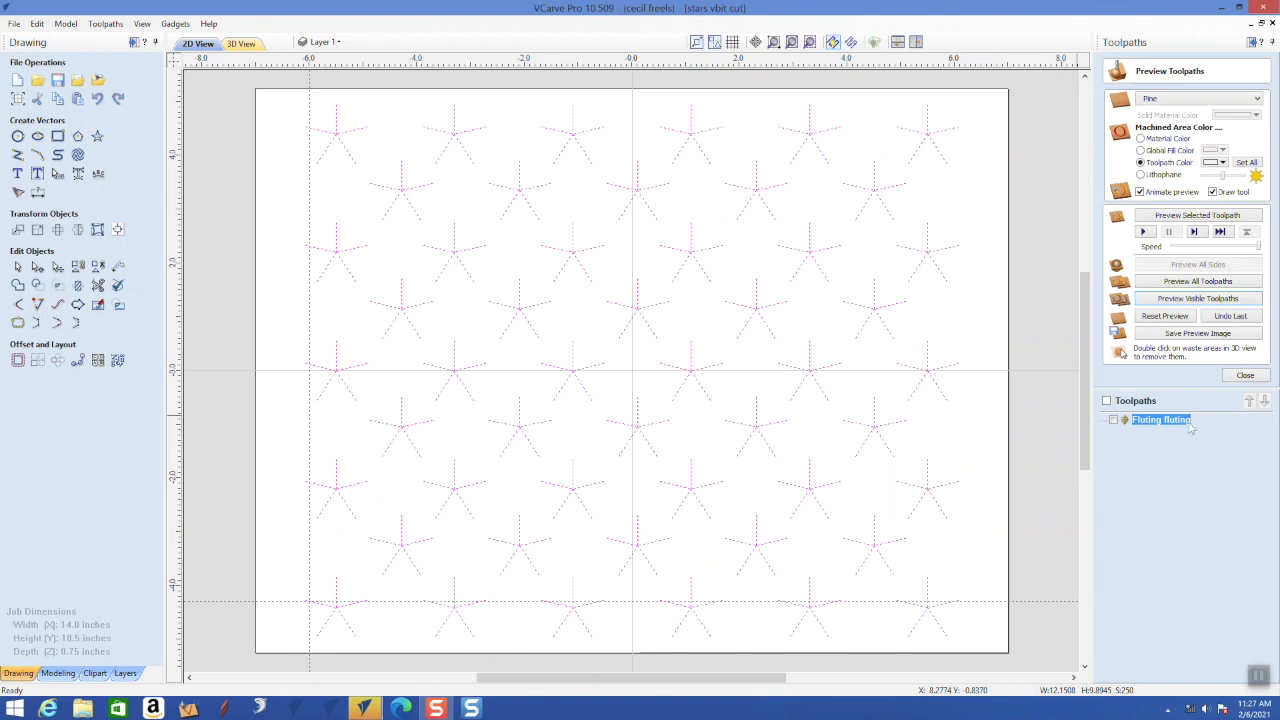
Edit the existing fluting toolpath to include all star vectors on the sheet and recalculate it
mouse_move(1166, 424)
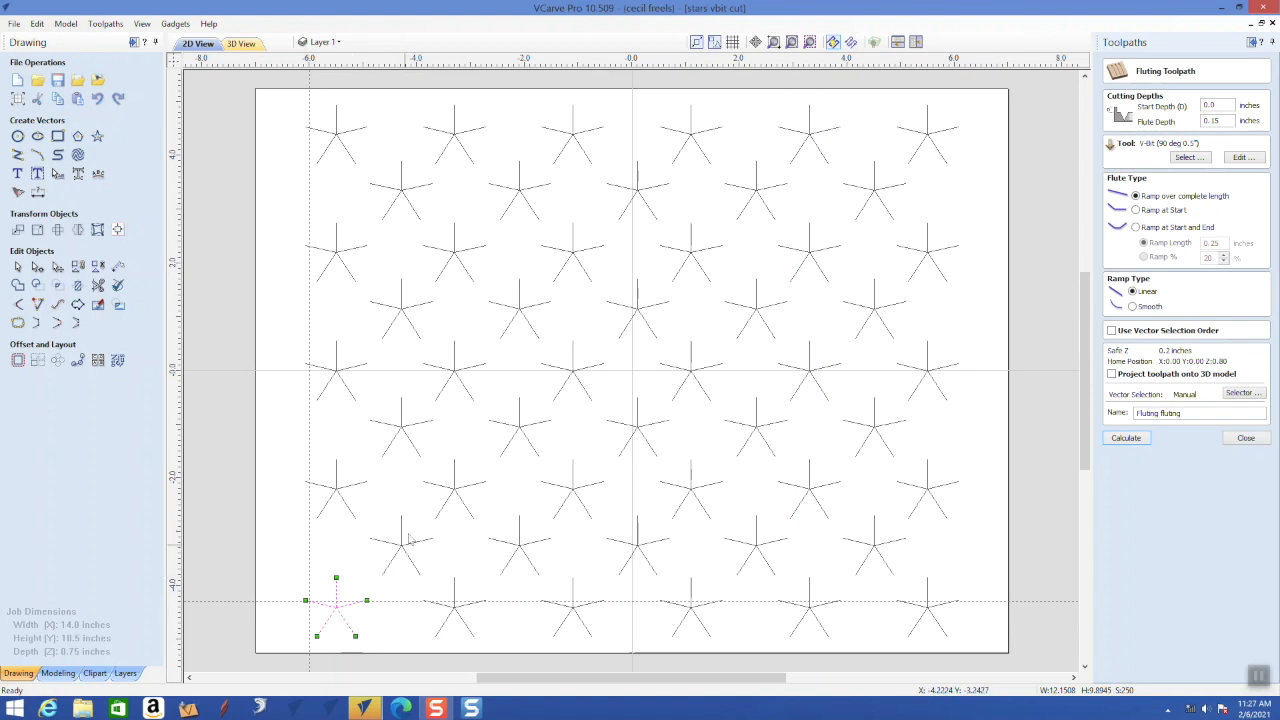
left_click(44, 24)
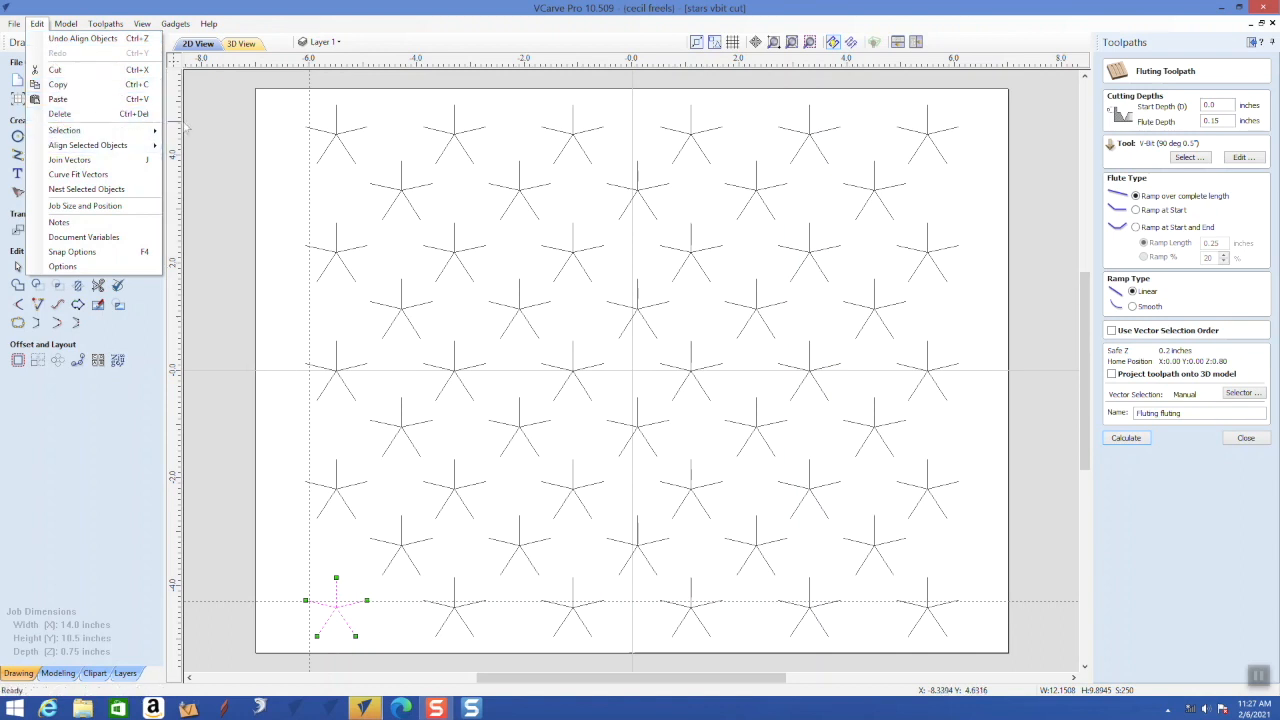
mouse_move(158, 133)
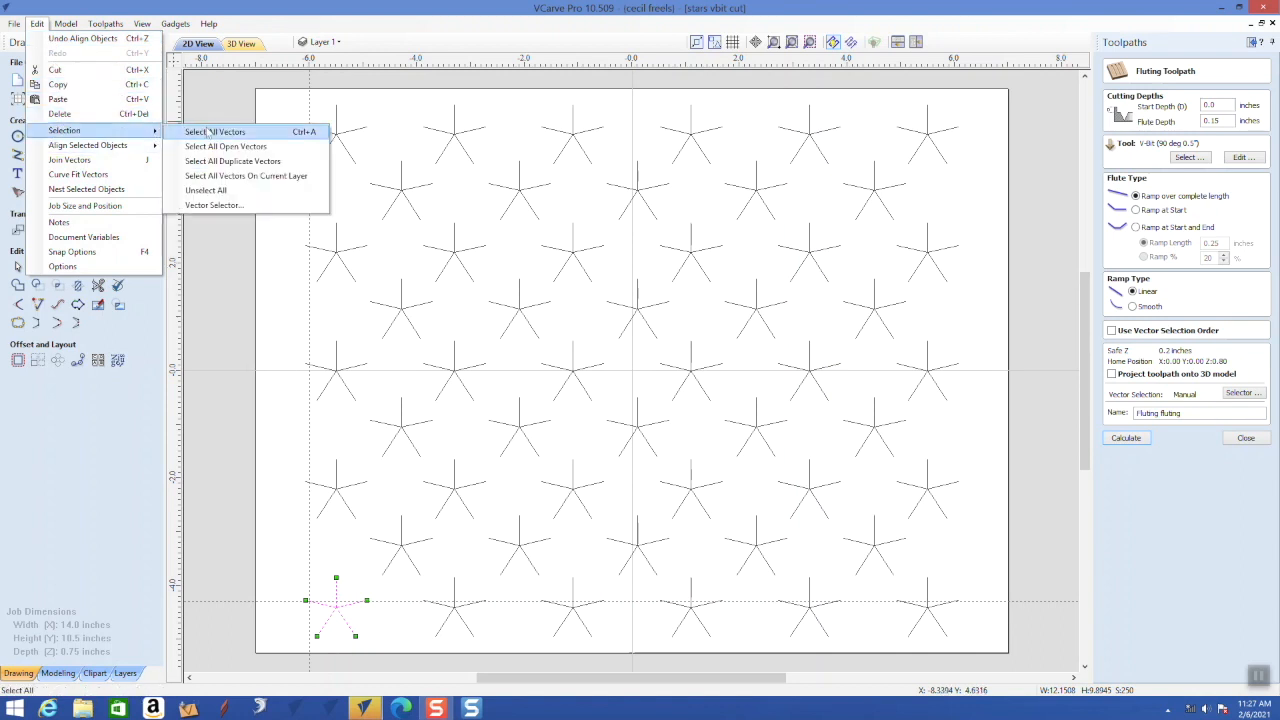
left_click(209, 133)
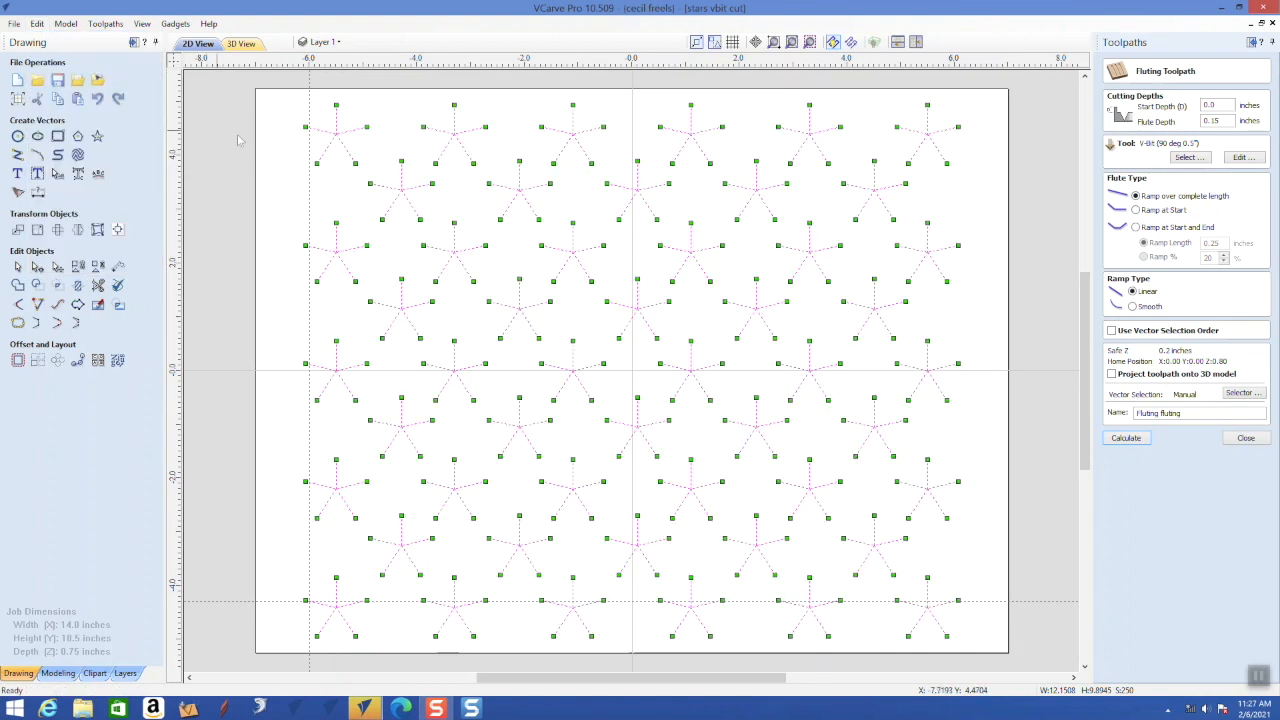
left_click(1133, 439)
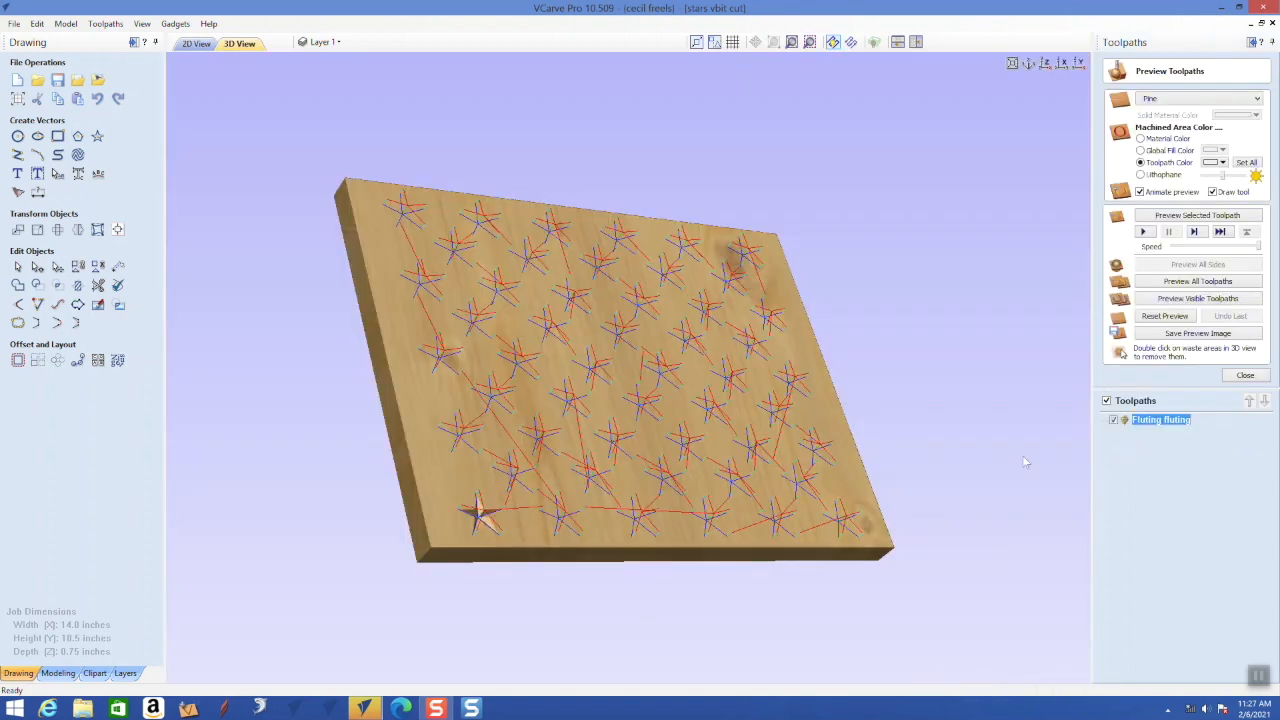
Reset the material preview and simulate the visible fluting toolpath over the whole star field
left_click_drag(694, 431, 550, 535)
left_click(1154, 318)
left_click(1156, 303)
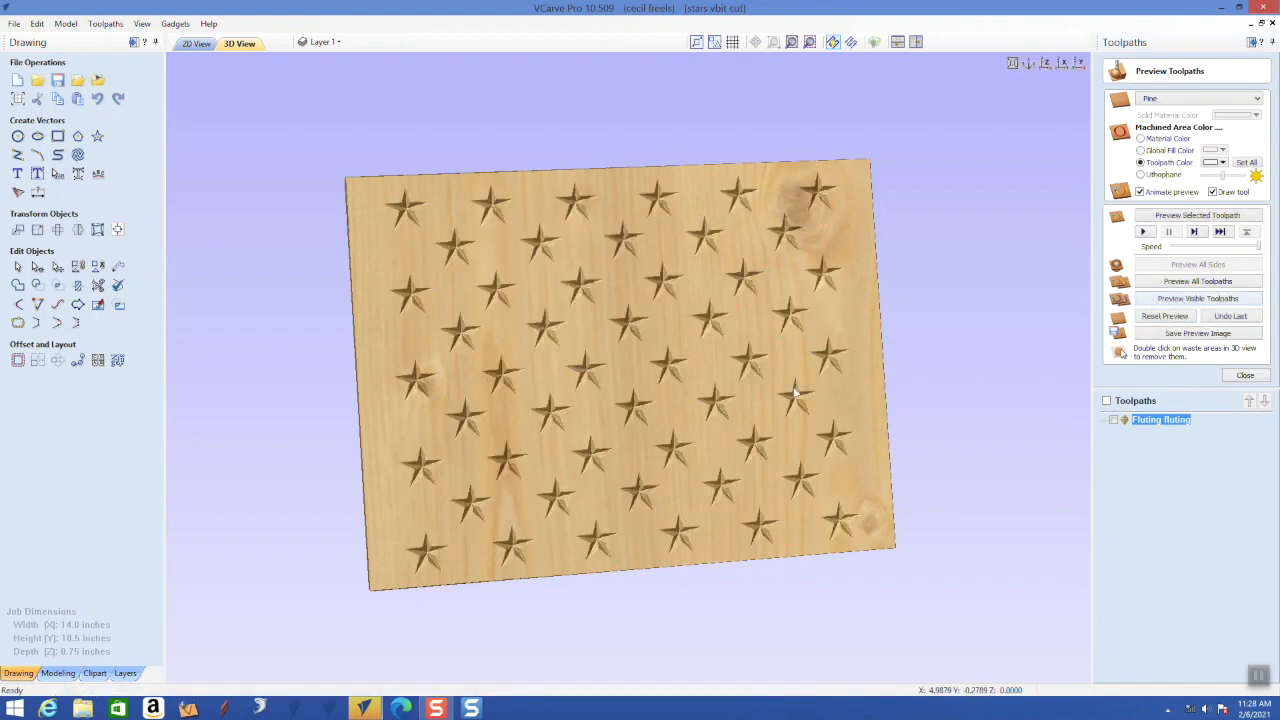
left_click_drag(795, 392, 689, 425)
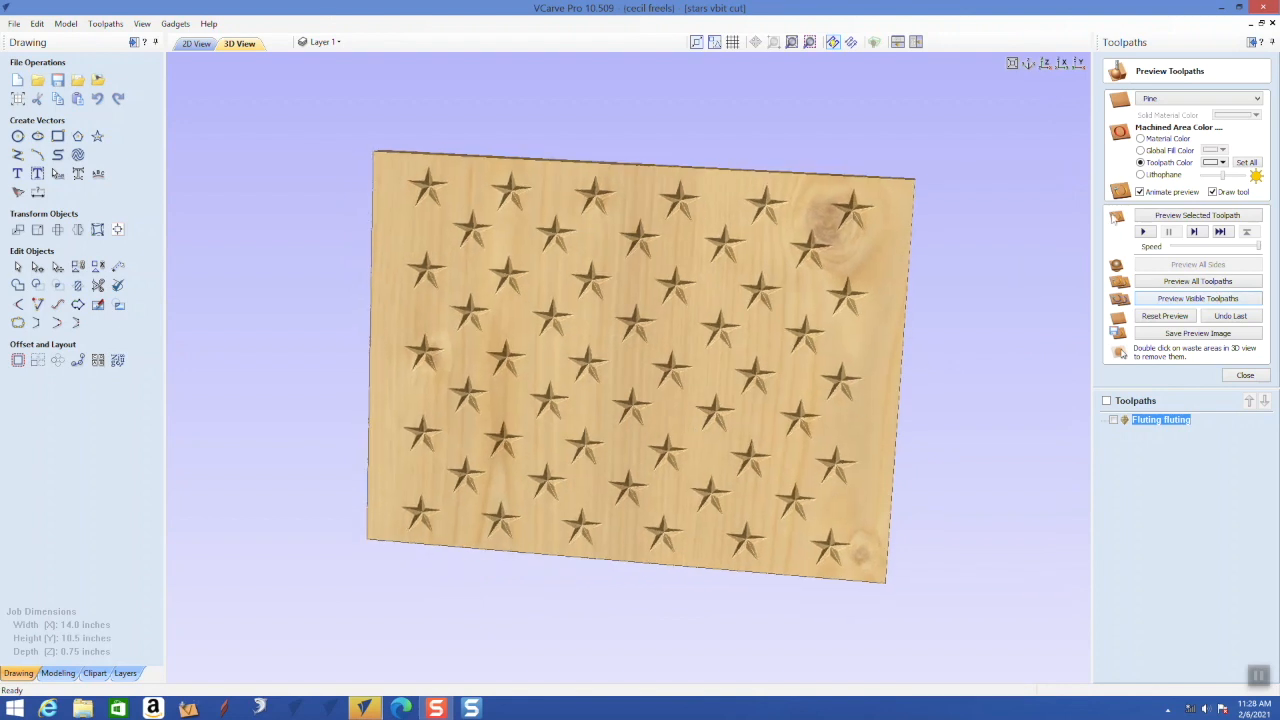
Colour the machined stars white in the toolpath preview and close the preview settings
left_click(1222, 162)
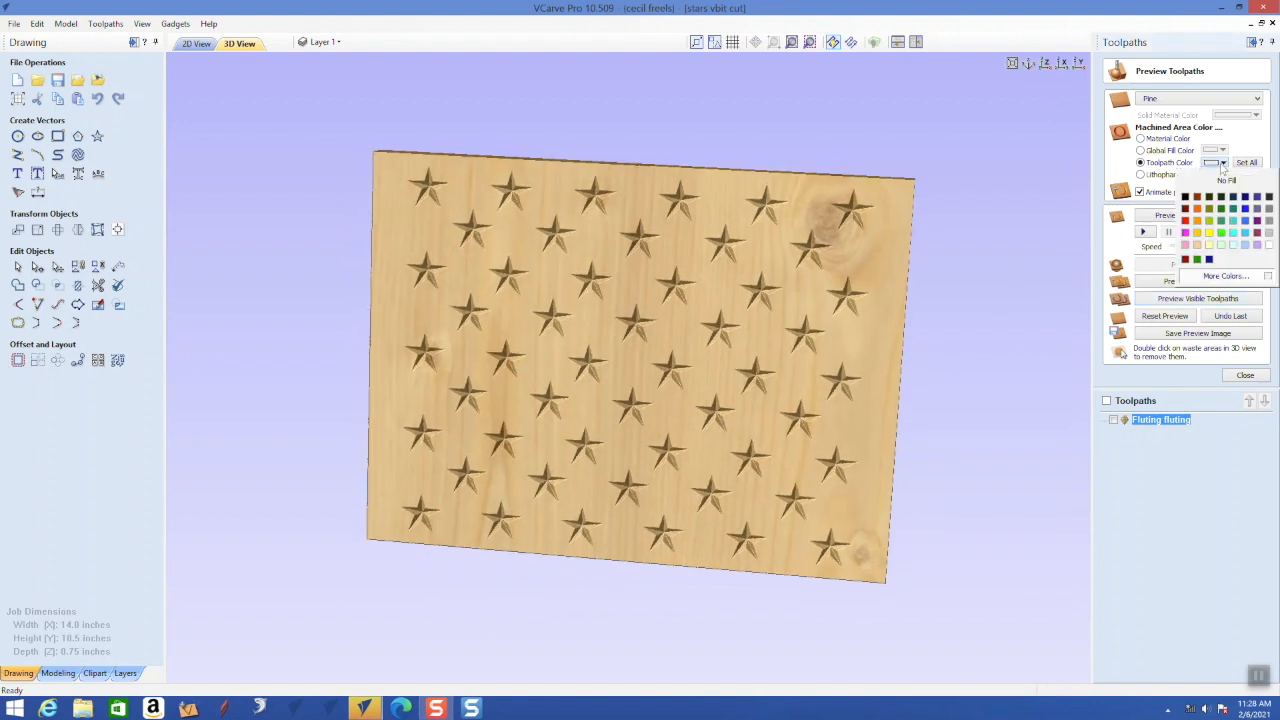
left_click(1268, 245)
left_click_drag(677, 331, 676, 450)
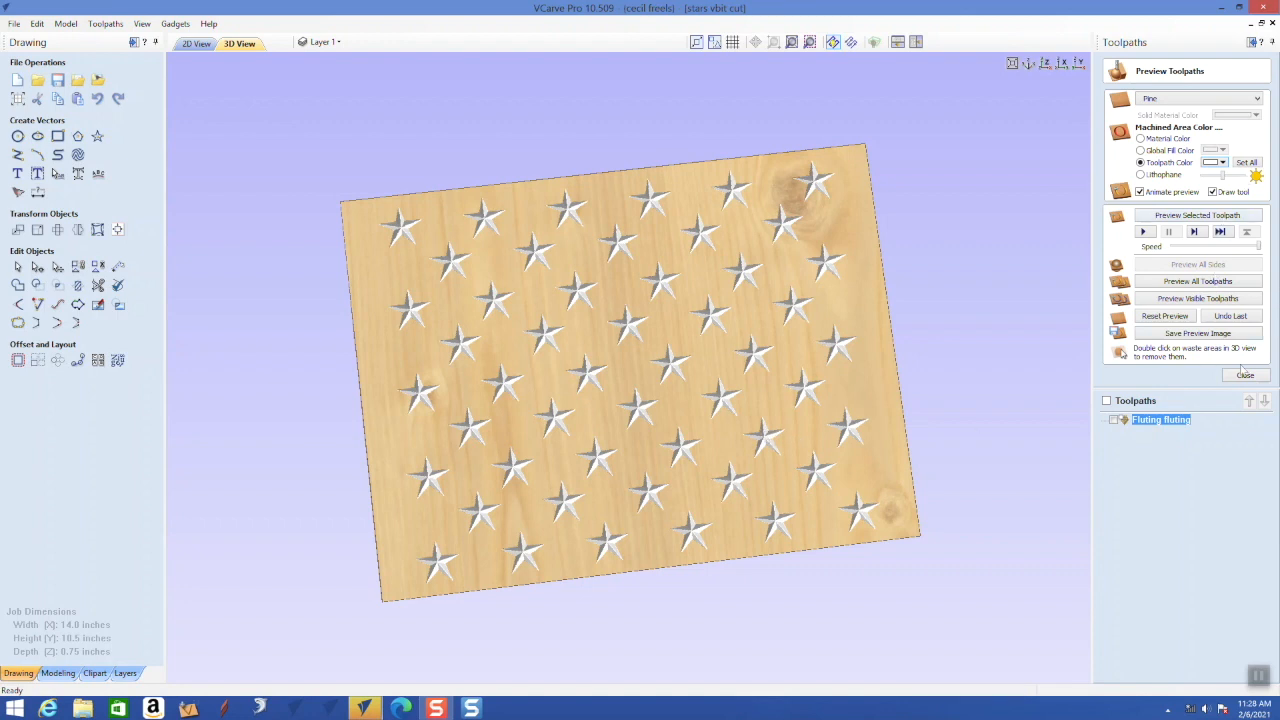
left_click(1245, 375)
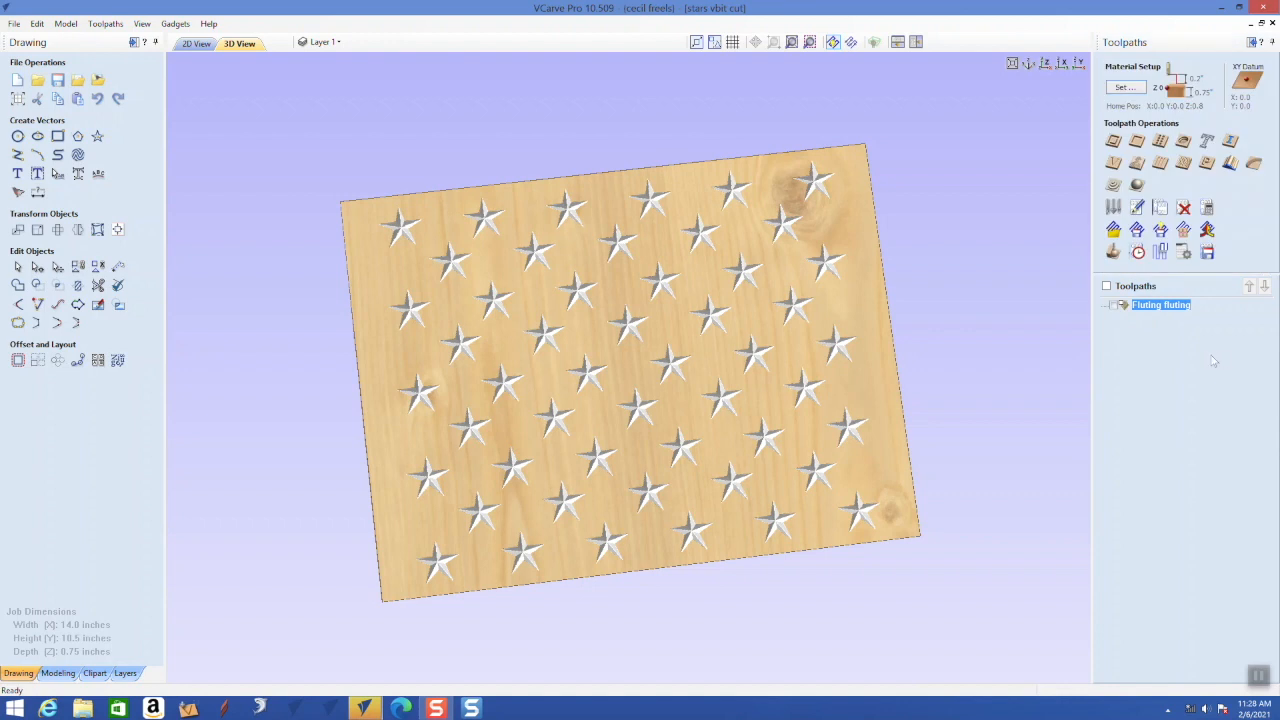
Make the fluting toolpath visible for output and try to save it as one CNCShark-USB Arcs (inch) file
left_click(1207, 252)
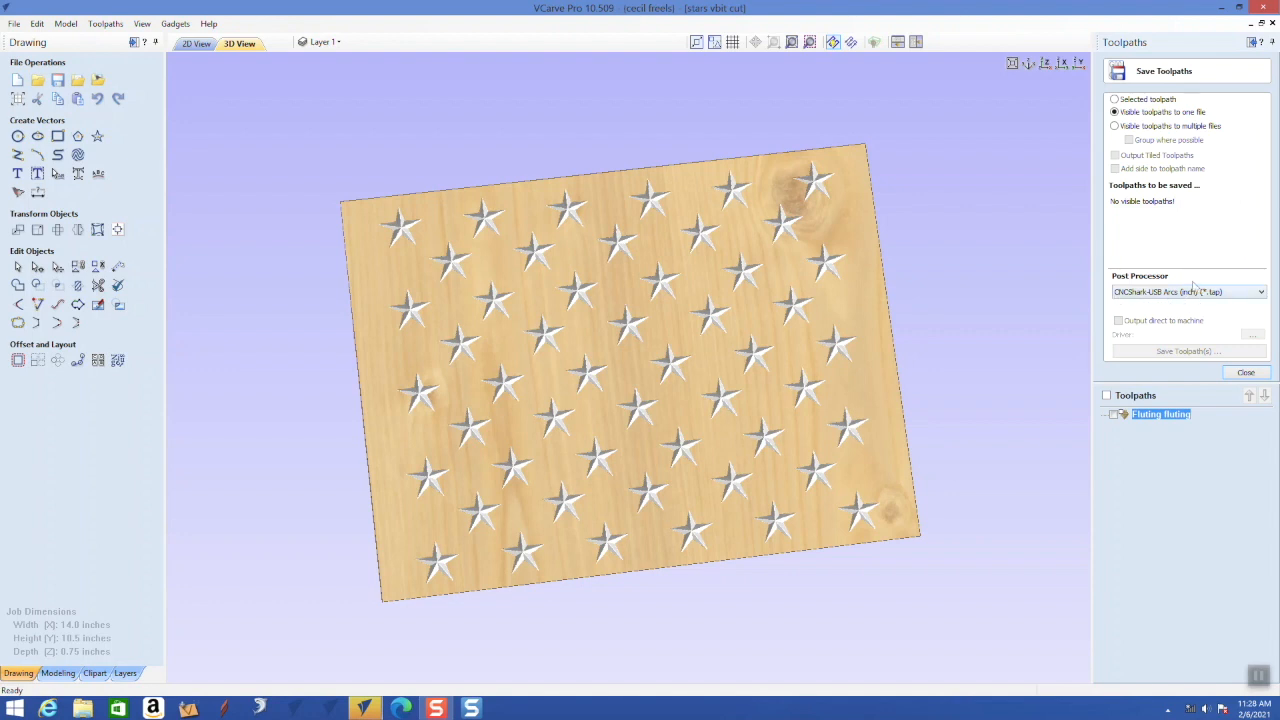
left_click(1115, 415)
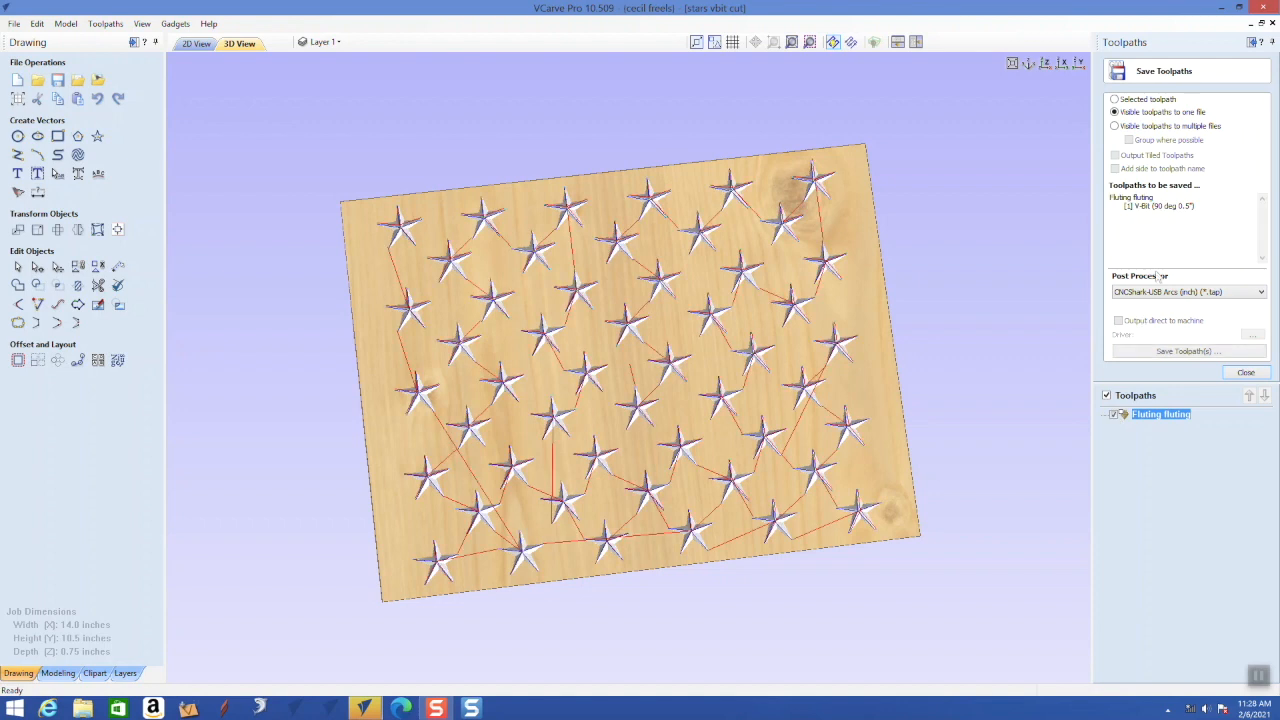
left_click(1210, 352)
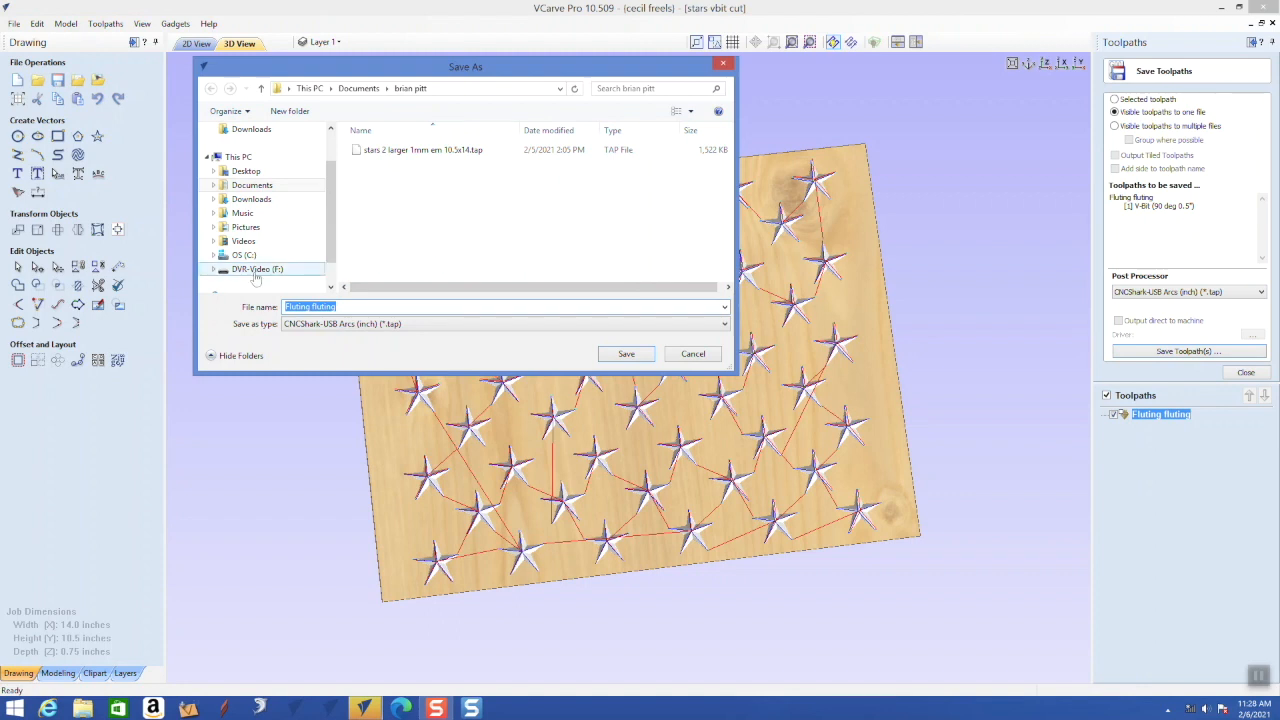
left_click(700, 358)
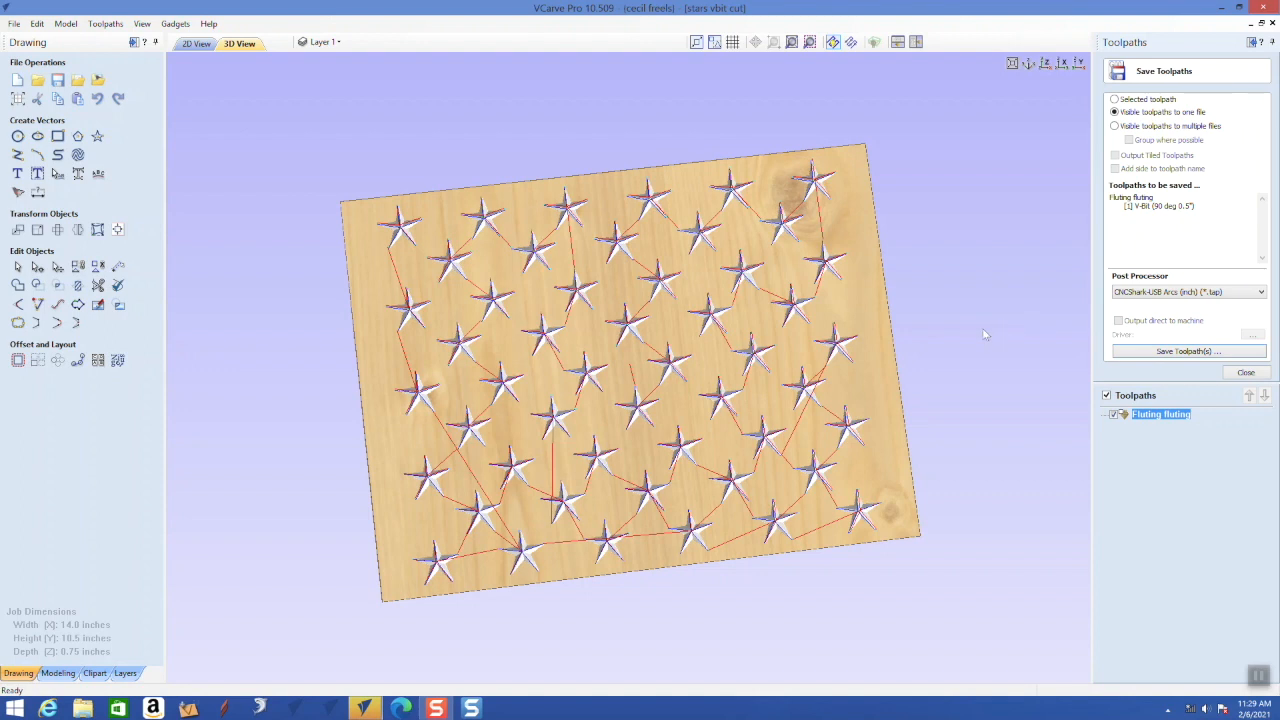
left_click_drag(852, 188, 881, 214)
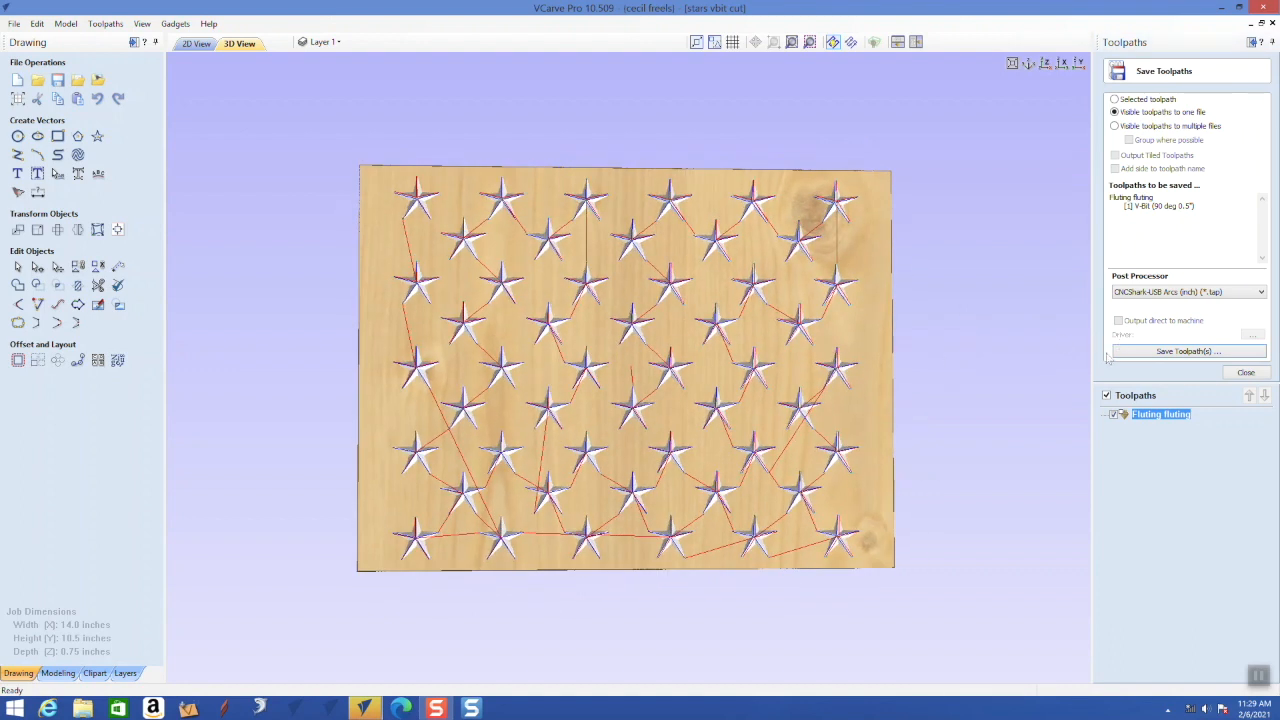